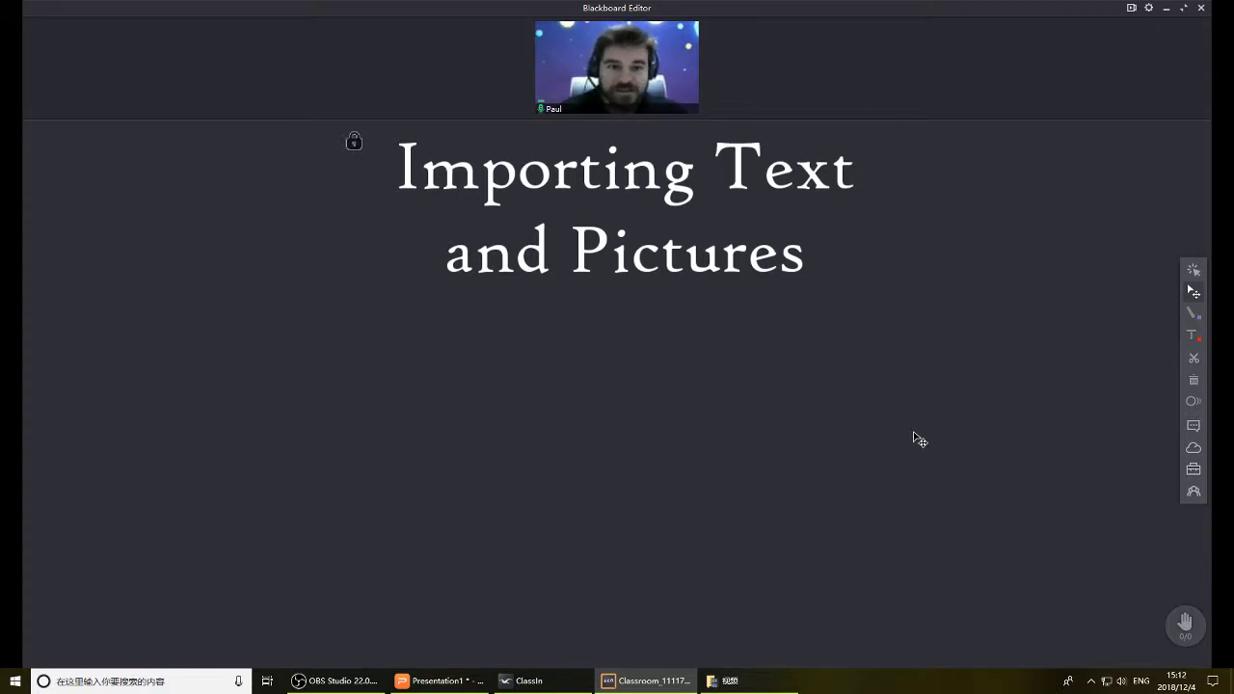
Add the red size-18 text "asdfasd" to the blackboard below the title with the text tool.
{"action": "left_click", "coordinate": [1196, 334]}
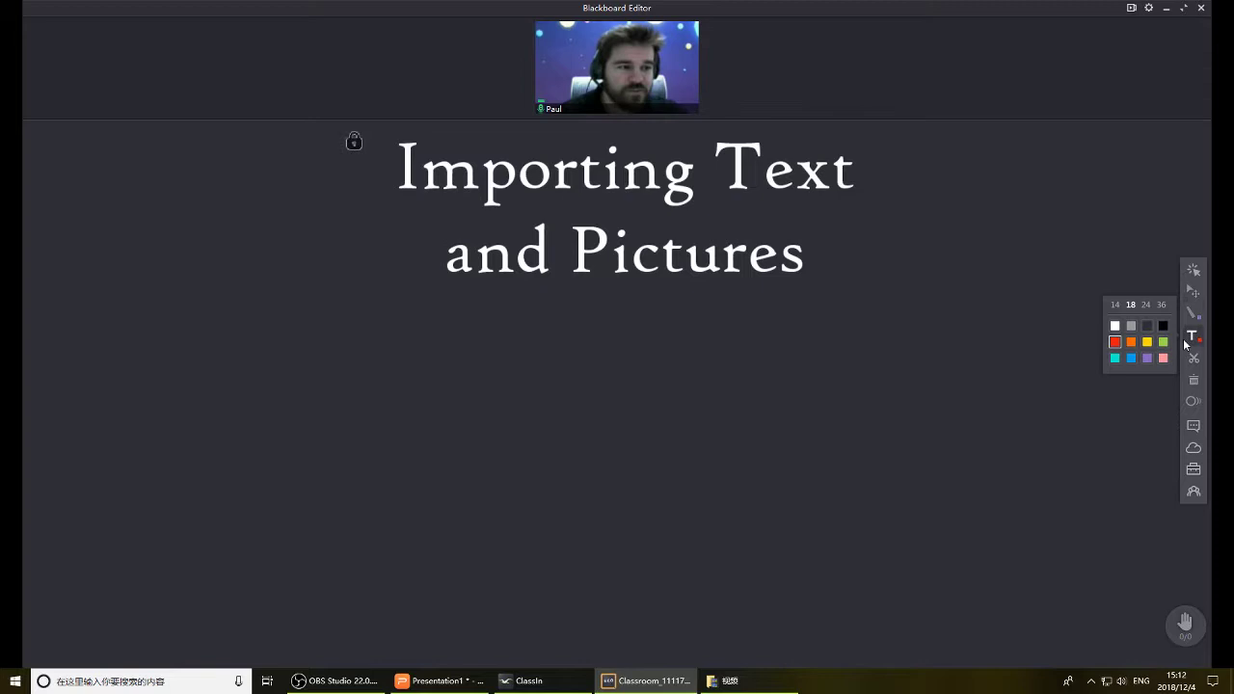
{"action": "mouse_move", "coordinate": [1220, 348]}
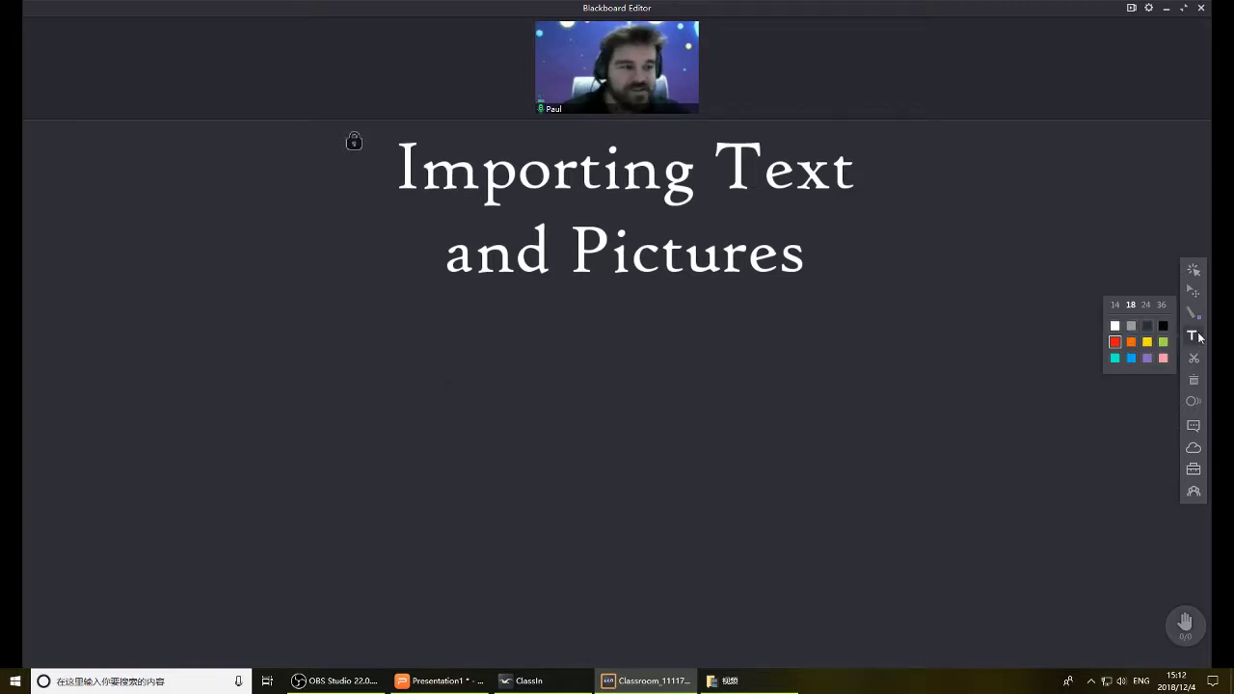
{"action": "left_click", "coordinate": [557, 405]}
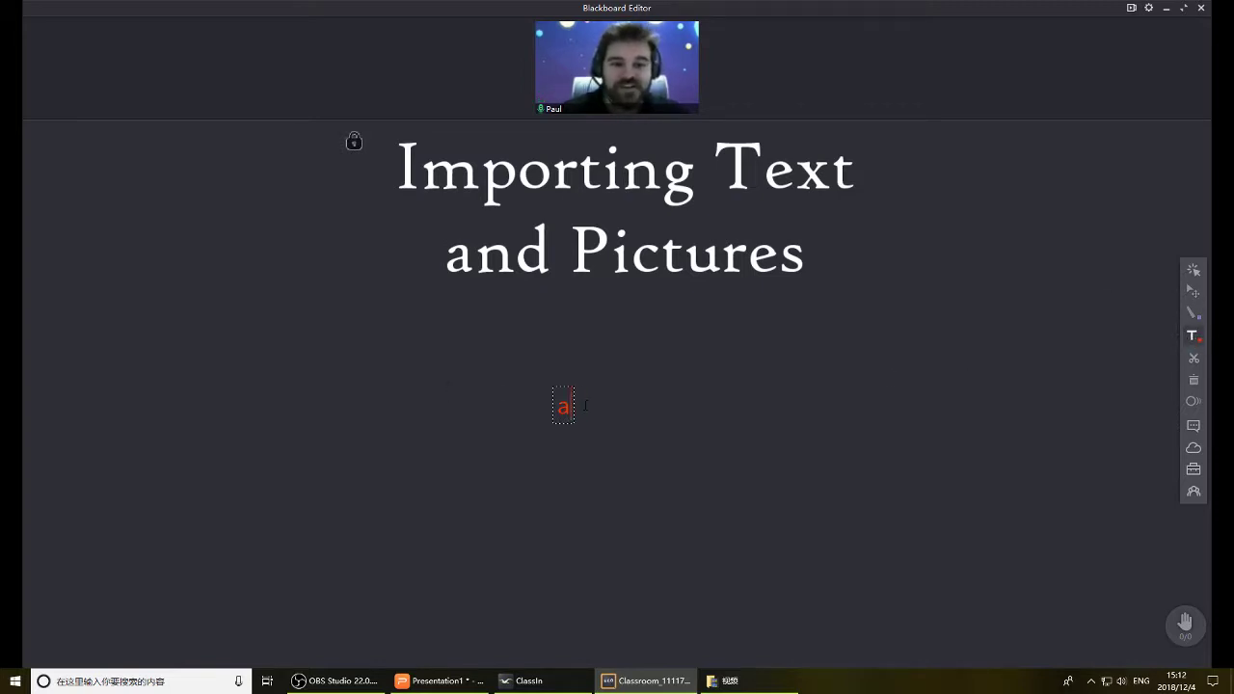
{"action": "type", "text": "asdfasd"}
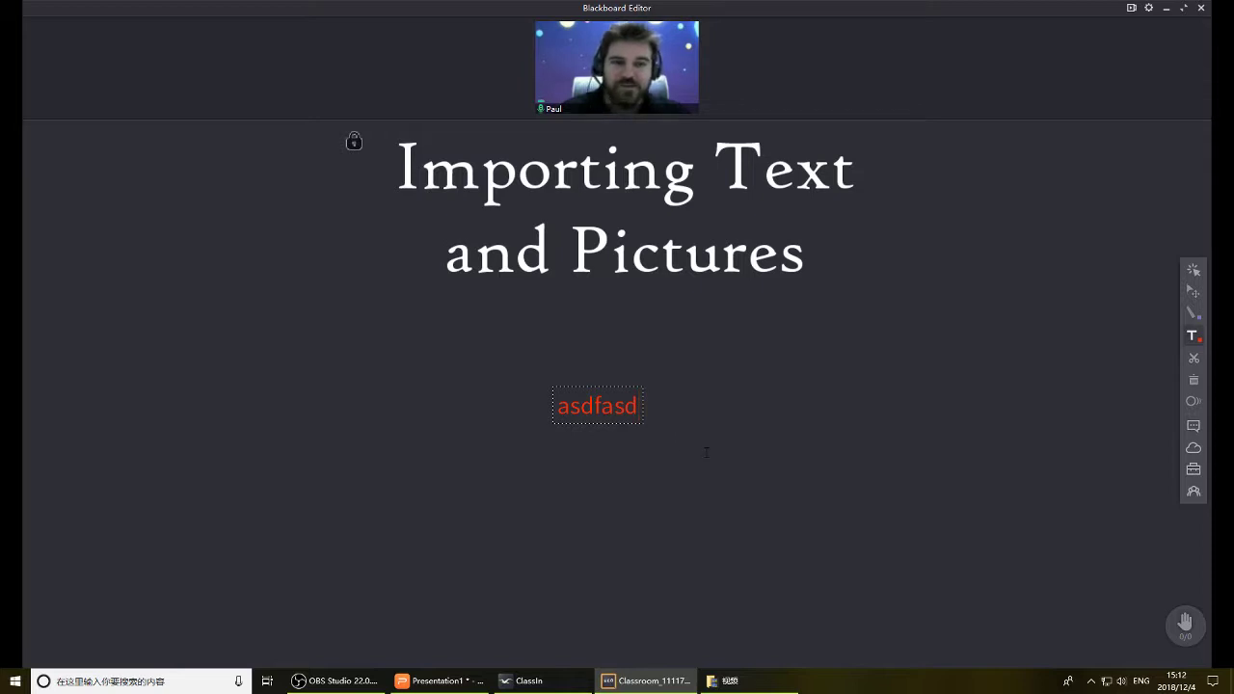
Move the red "asdfasd" text slightly upward and delete it from the blackboard.
{"action": "left_click", "coordinate": [1194, 291]}
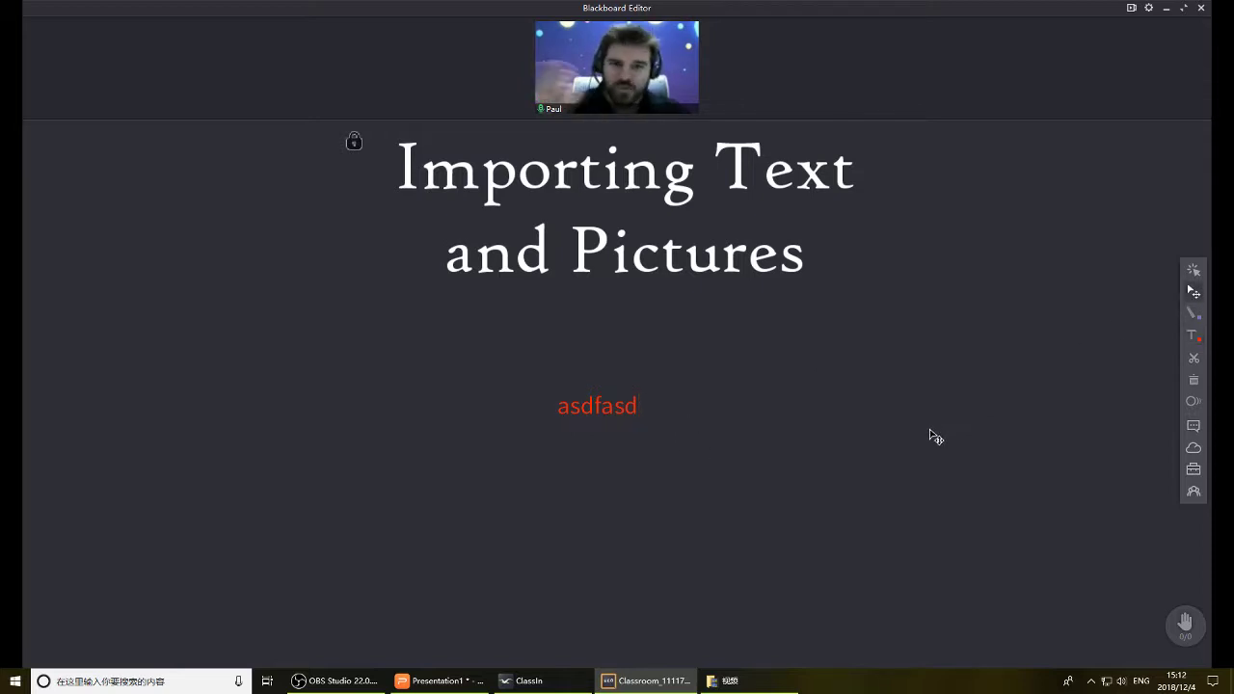
{"action": "mouse_move", "coordinate": [611, 414]}
{"action": "left_mouse_down"}
{"action": "mouse_move", "coordinate": [620, 388]}
{"action": "mouse_move", "coordinate": [609, 404]}
{"action": "left_mouse_up"}
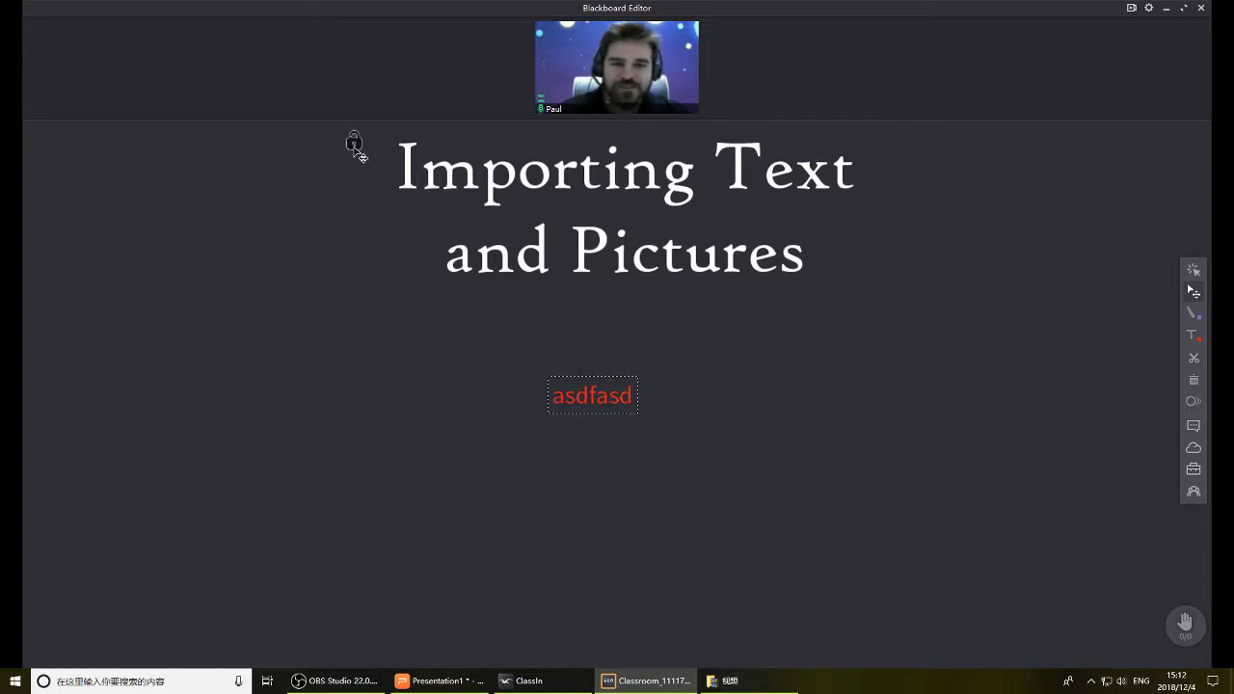
{"action": "left_click_drag", "start_coordinate": [598, 402], "coordinate": [607, 386]}
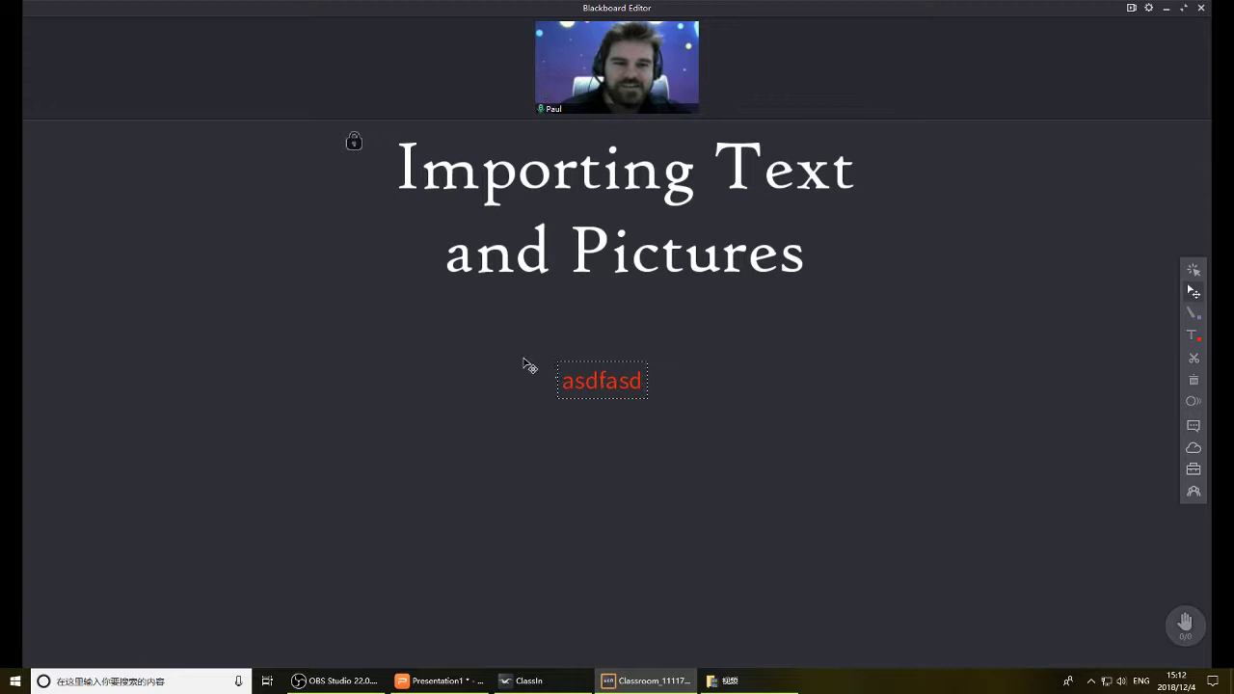
{"action": "key", "text": "Delete"}
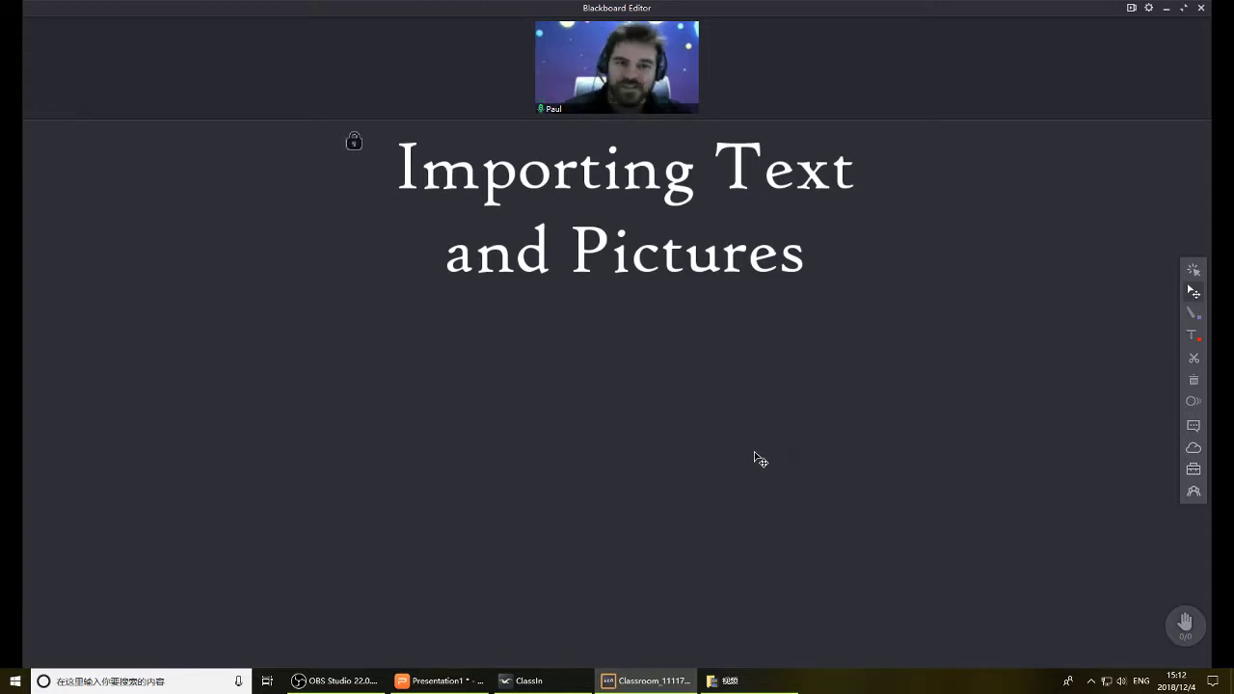
{"action": "left_click", "coordinate": [587, 285]}
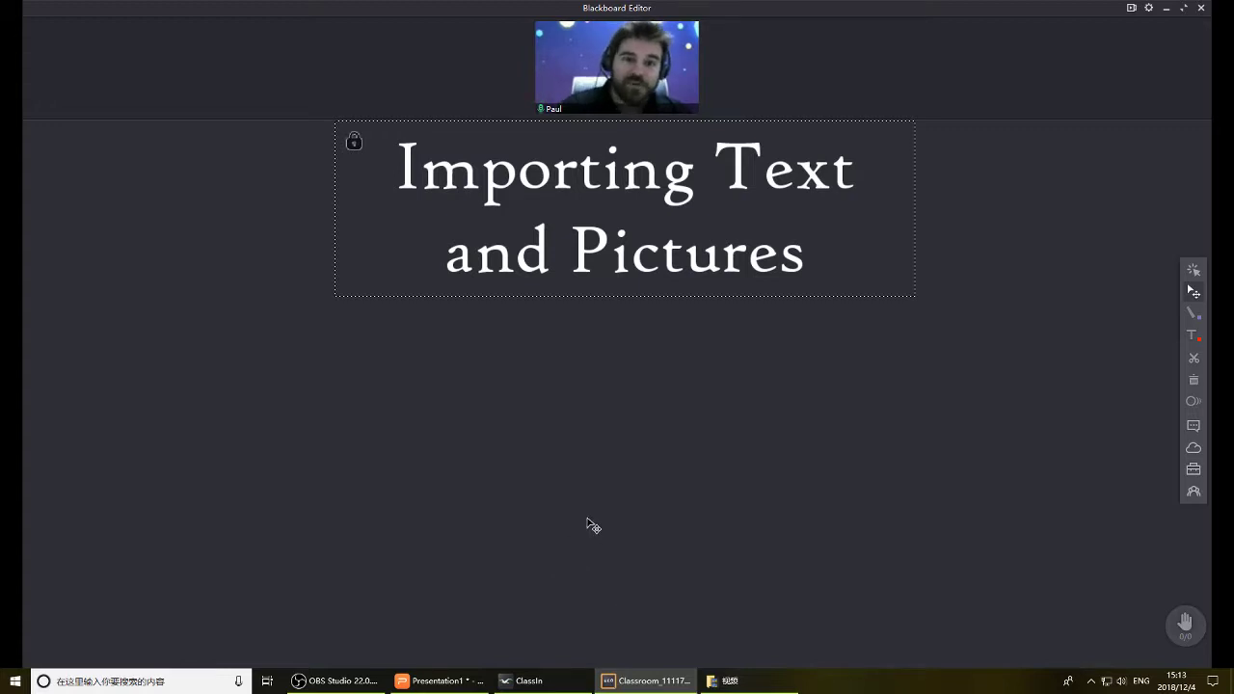
Switch to the WPS presentation and insert a text box reading "This is my text!" near the middle of slide 1.
{"action": "left_click", "coordinate": [452, 681]}
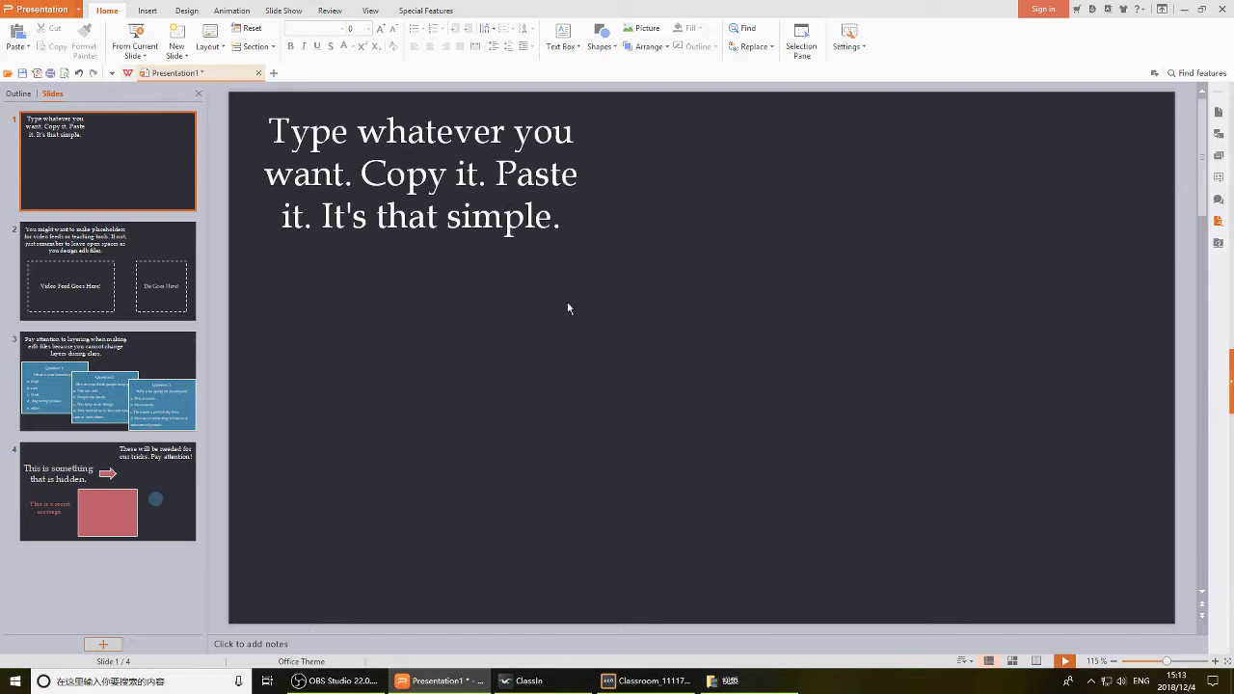
{"action": "left_click", "coordinate": [148, 10]}
{"action": "left_click", "coordinate": [270, 39]}
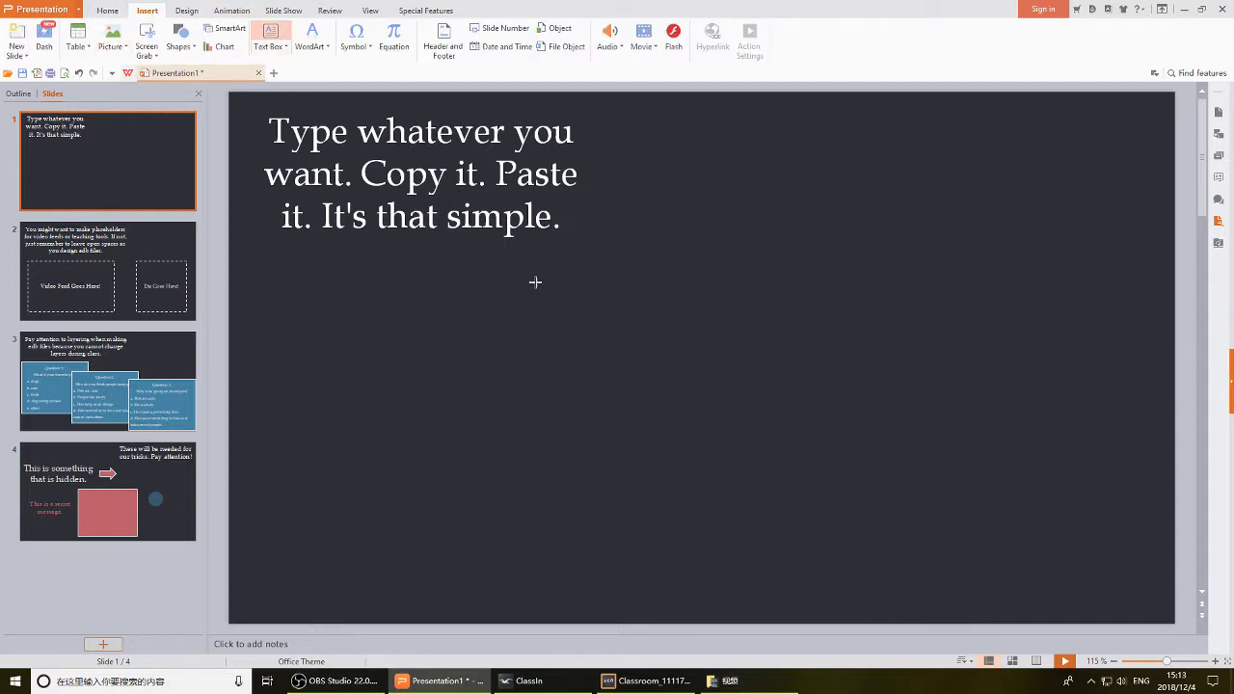
{"action": "left_click_drag", "start_coordinate": [565, 283], "coordinate": [771, 416]}
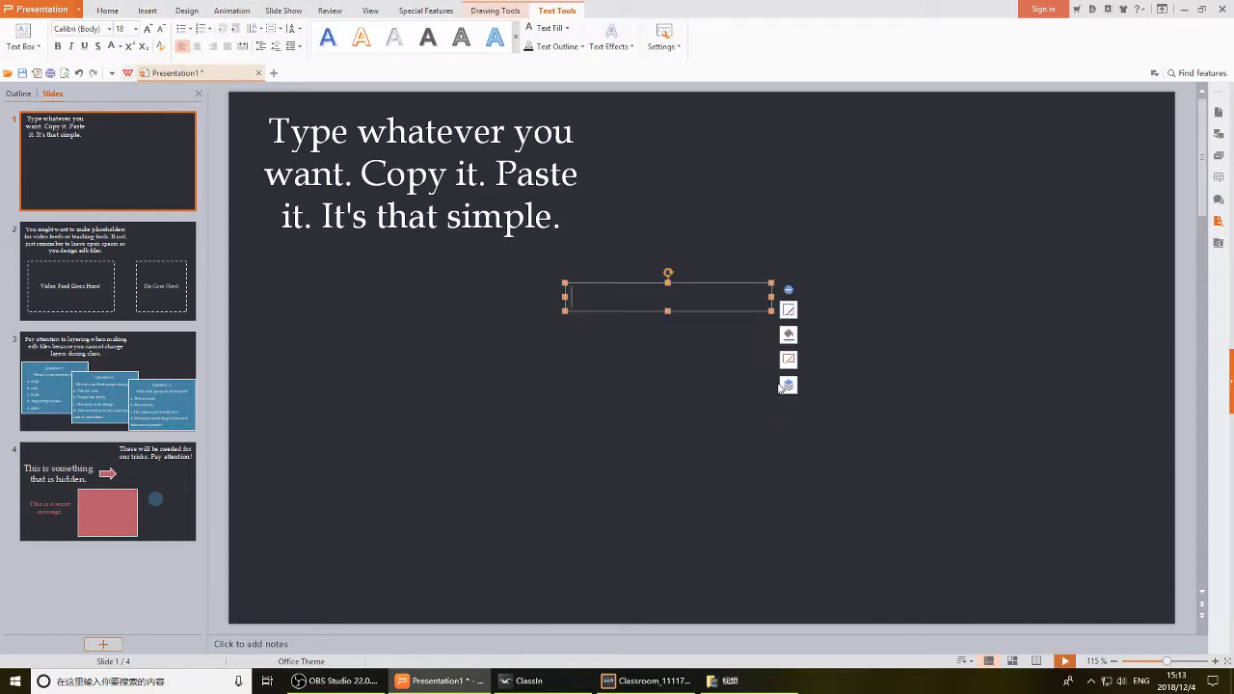
{"action": "type", "text": "This is my text!"}
Format all of "This is my text!" as size 48, centred and white.
{"action": "key", "text": "ctrl+a"}
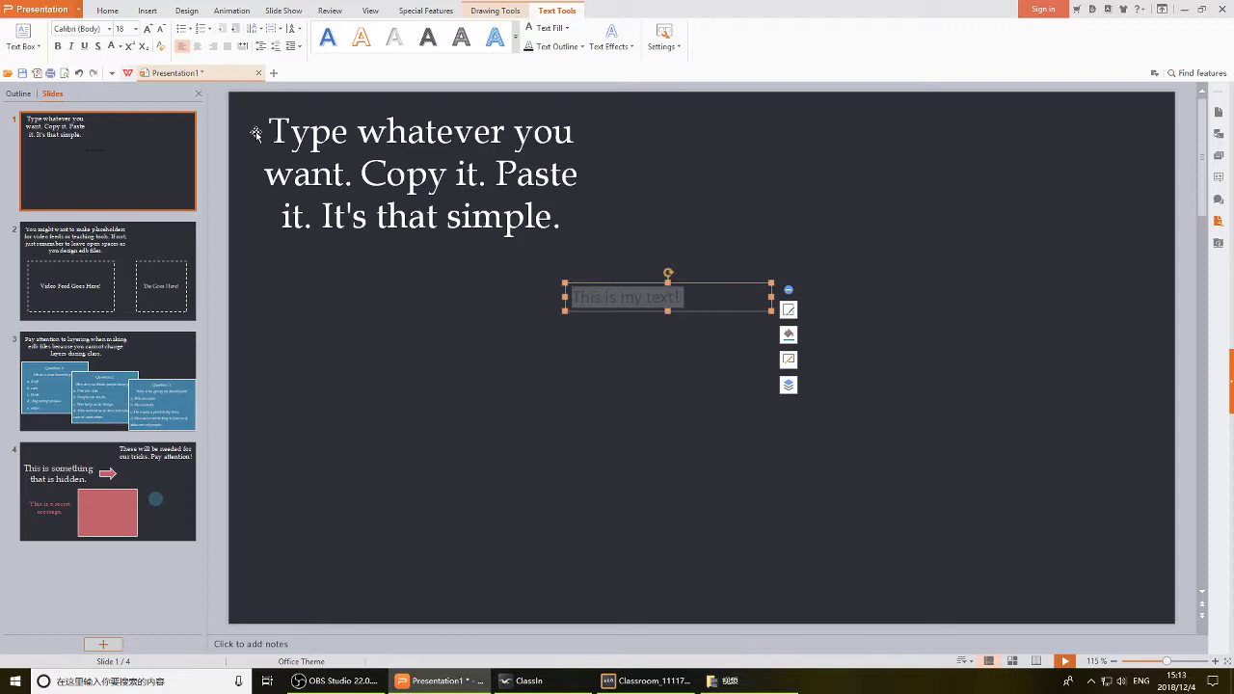
{"action": "left_click", "coordinate": [148, 29]}
{"action": "left_click", "coordinate": [147, 29]}
{"action": "left_click", "coordinate": [148, 29]}
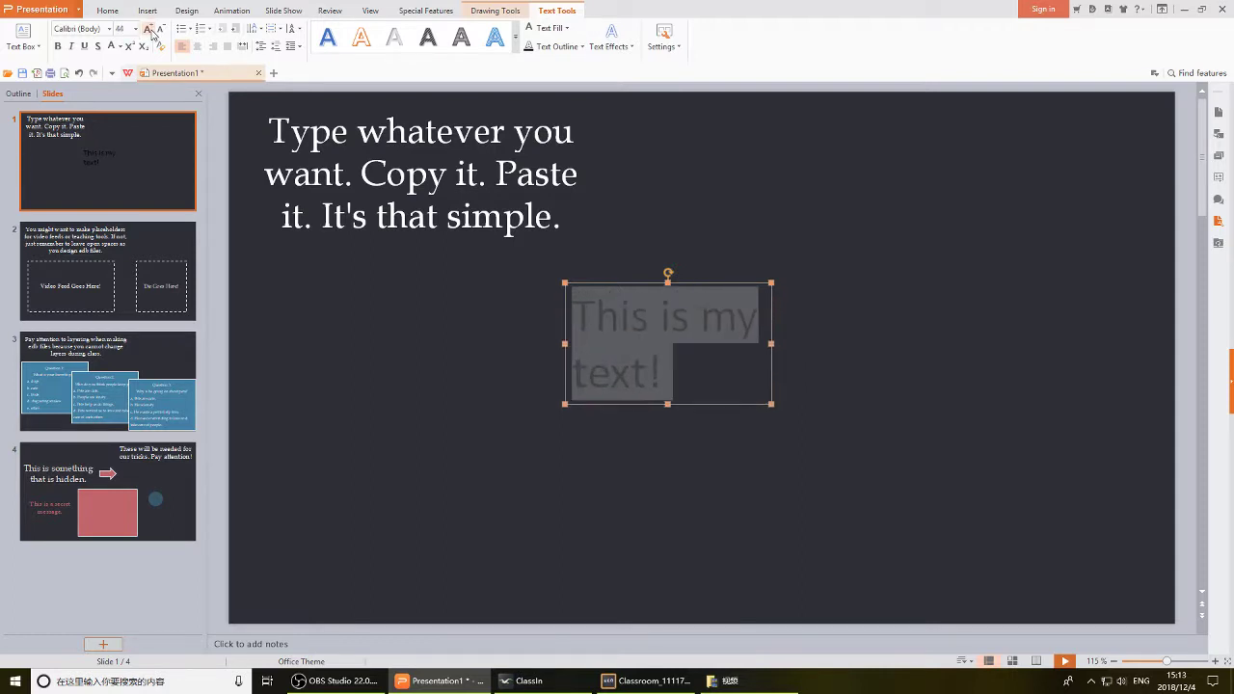
{"action": "left_click", "coordinate": [197, 46]}
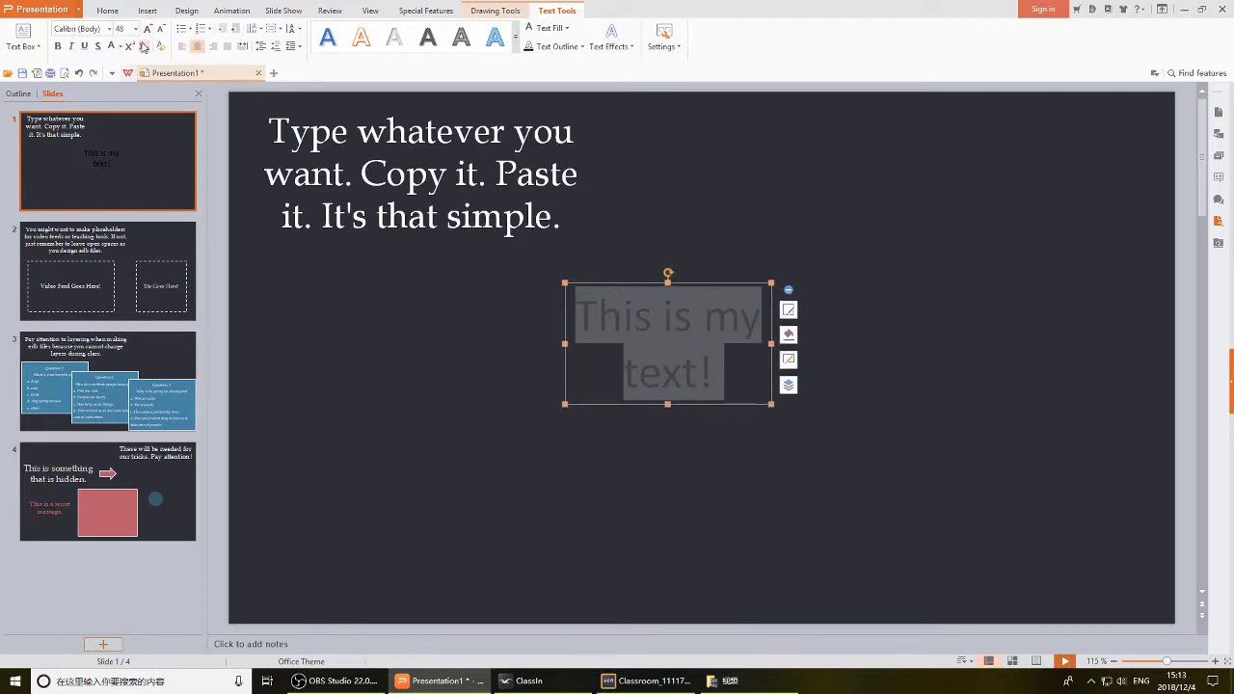
{"action": "left_click", "coordinate": [543, 28]}
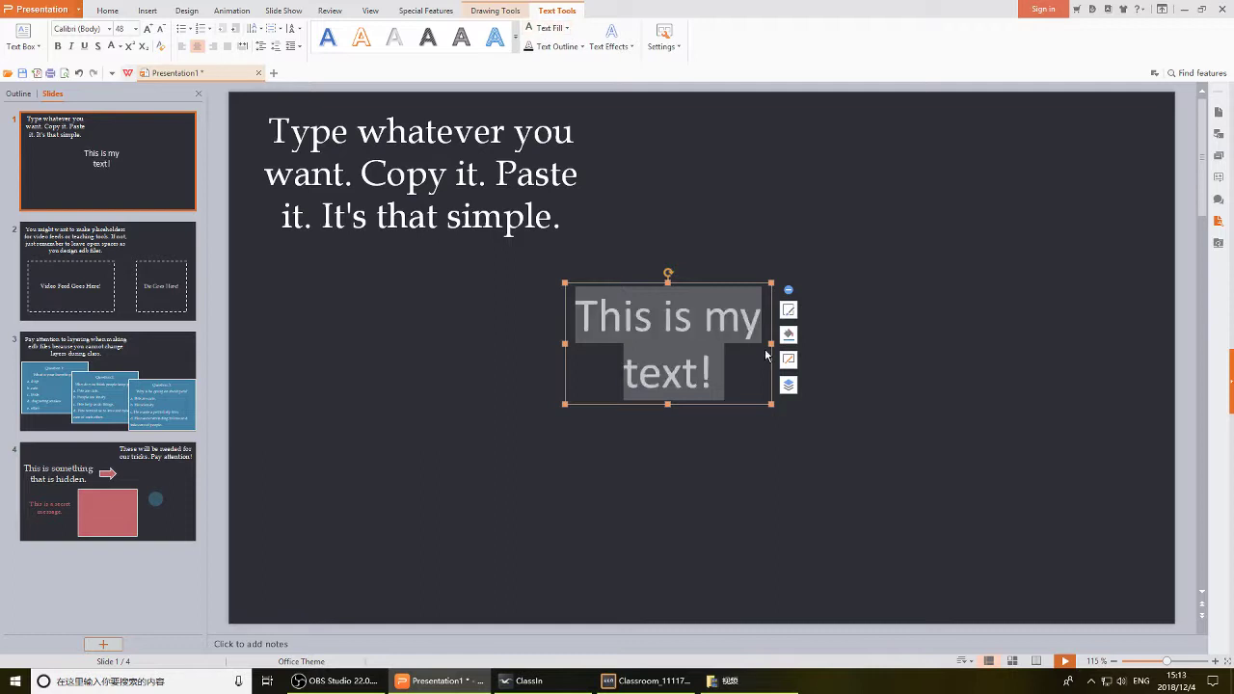
Move the "This is my text!" box slightly down and left on the slide and copy it.
{"action": "left_click", "coordinate": [724, 282]}
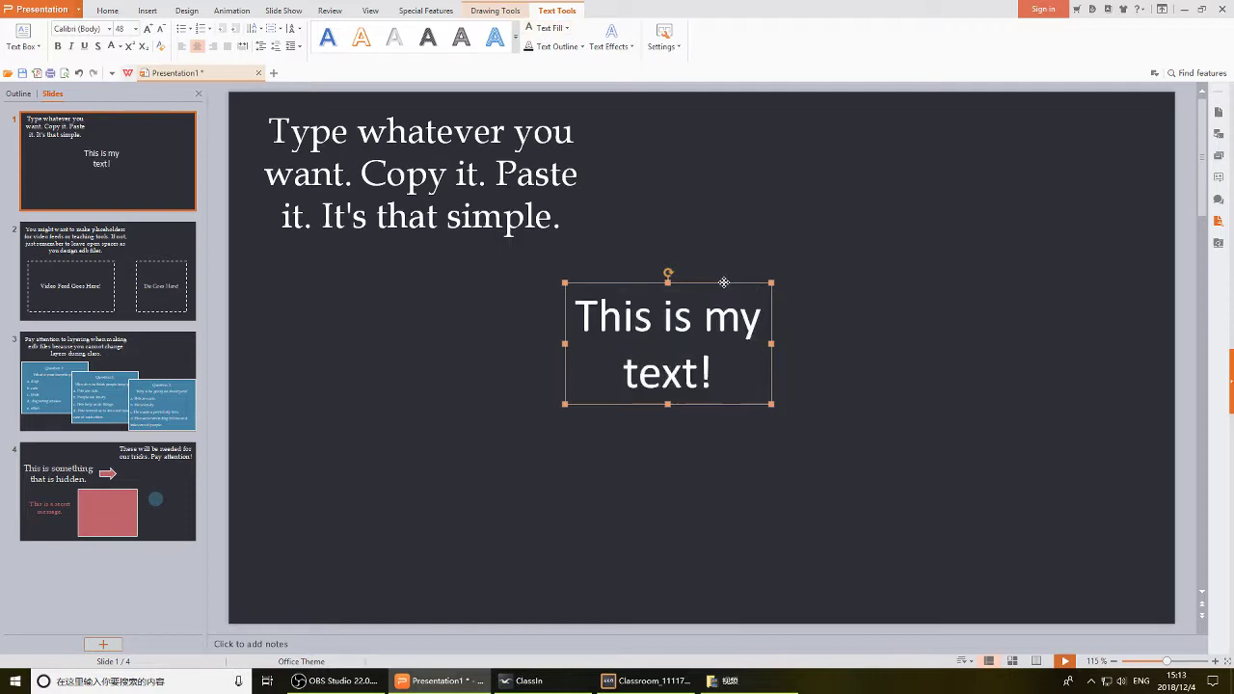
{"action": "left_click_drag", "start_coordinate": [724, 282], "coordinate": [672, 322]}
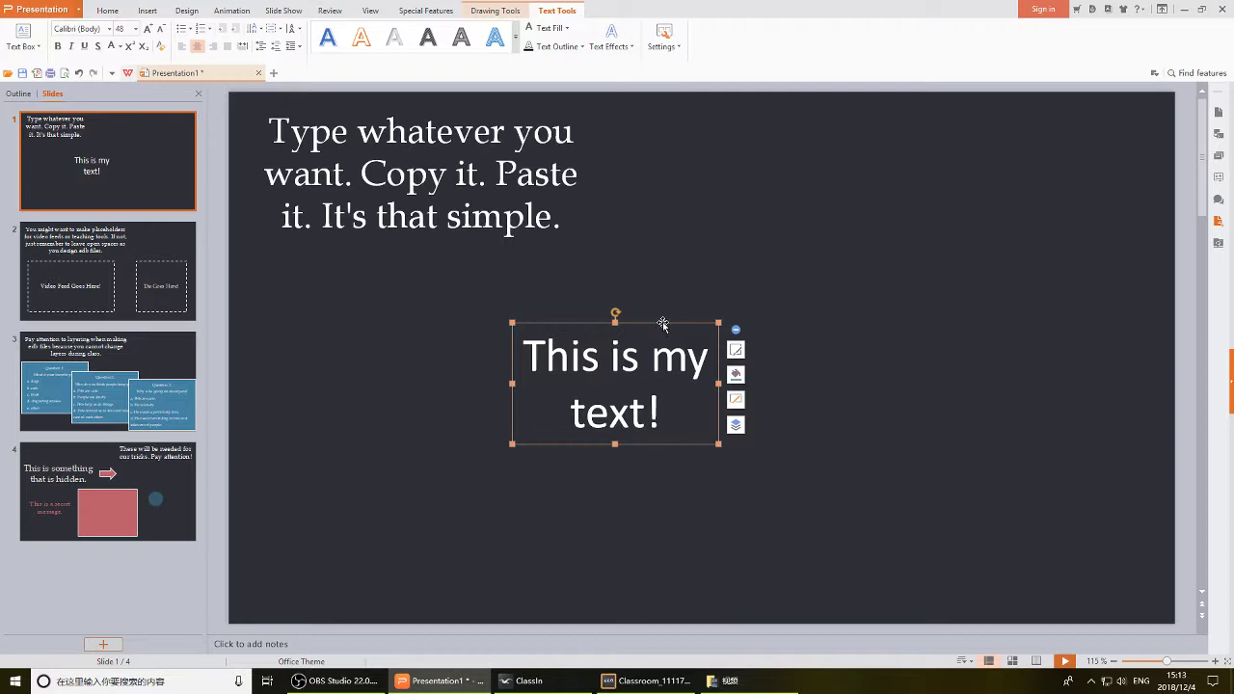
{"action": "mouse_move", "coordinate": [667, 326]}
{"action": "left_mouse_down"}
{"action": "mouse_move", "coordinate": [636, 326]}
{"action": "mouse_move", "coordinate": [664, 326]}
{"action": "left_mouse_up"}
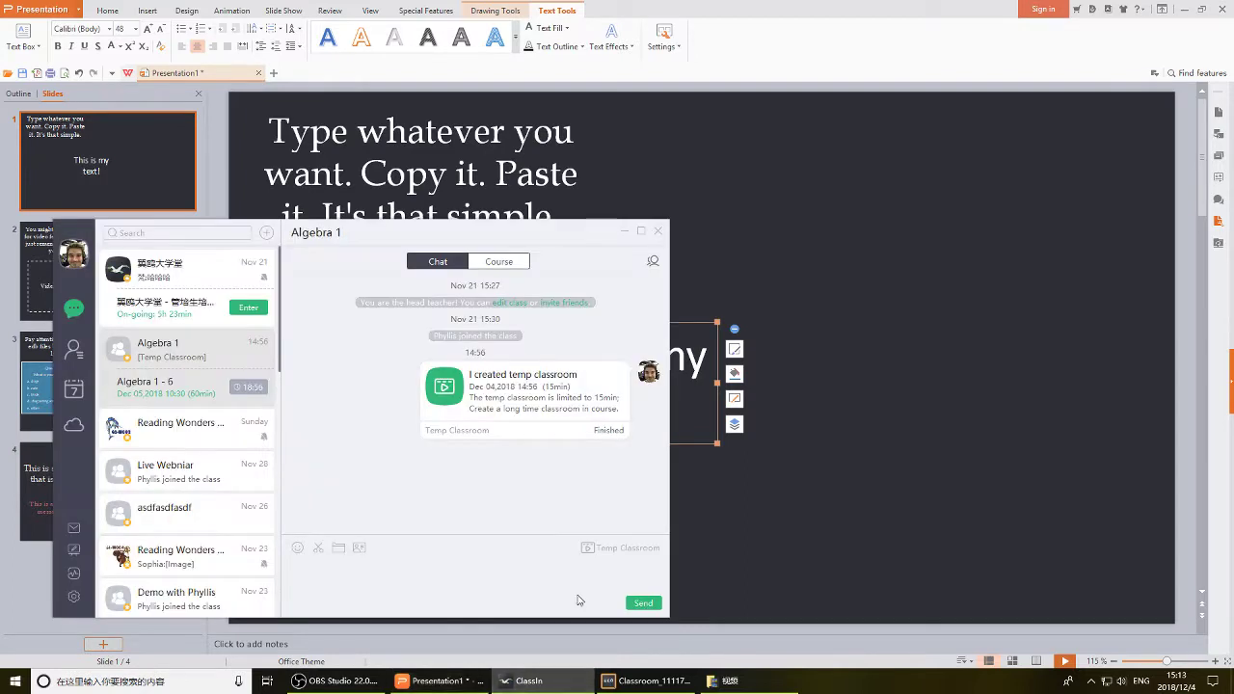
Switch to the ClassIn Blackboard Editor, paste the copied text box, and place it smaller at the left below the title.
{"action": "left_click", "coordinate": [631, 681]}
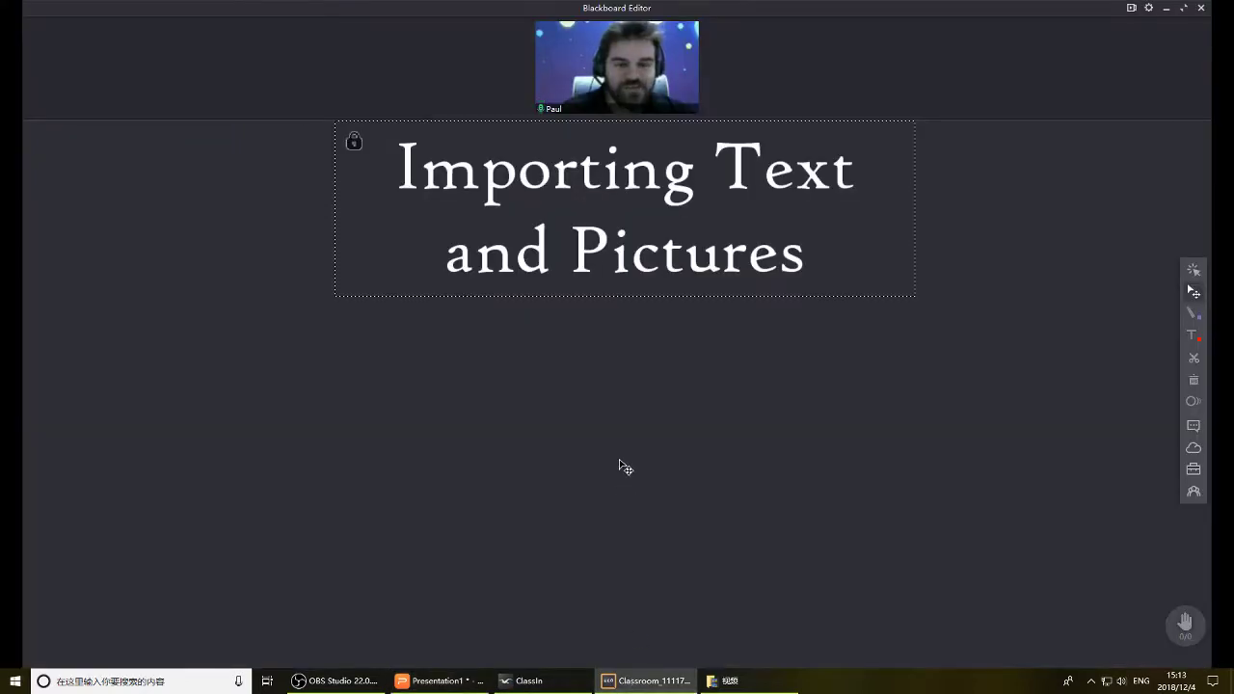
{"action": "key", "text": "ctrl+v"}
{"action": "left_click_drag", "start_coordinate": [302, 309], "coordinate": [403, 416]}
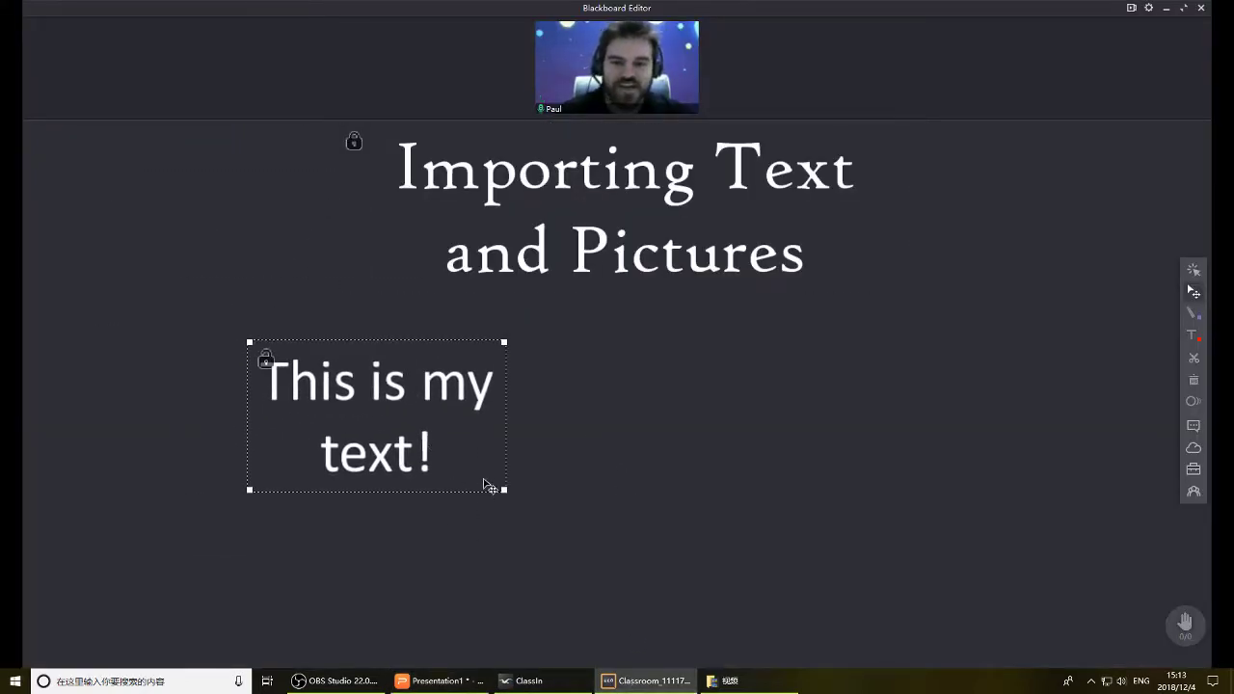
{"action": "left_click_drag", "start_coordinate": [504, 494], "coordinate": [480, 475]}
{"action": "left_click_drag", "start_coordinate": [408, 410], "coordinate": [240, 350]}
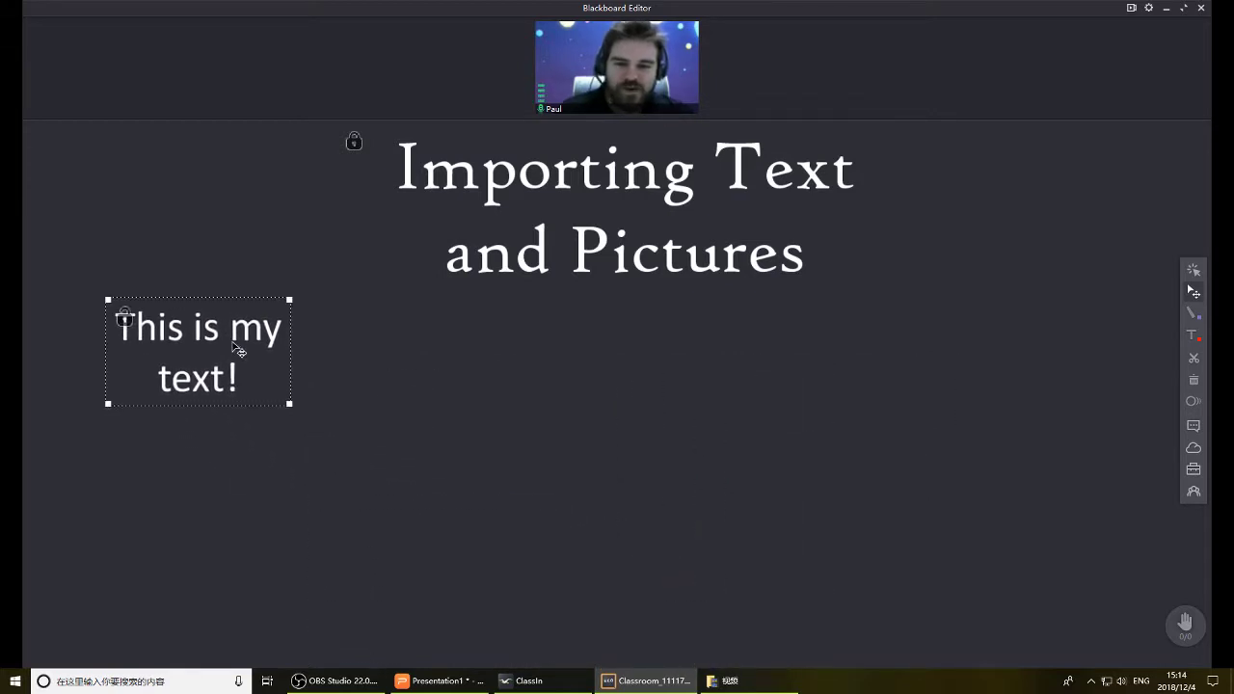
Lock the pasted "This is my text!" object in place on the blackboard.
{"action": "left_click", "coordinate": [125, 318]}
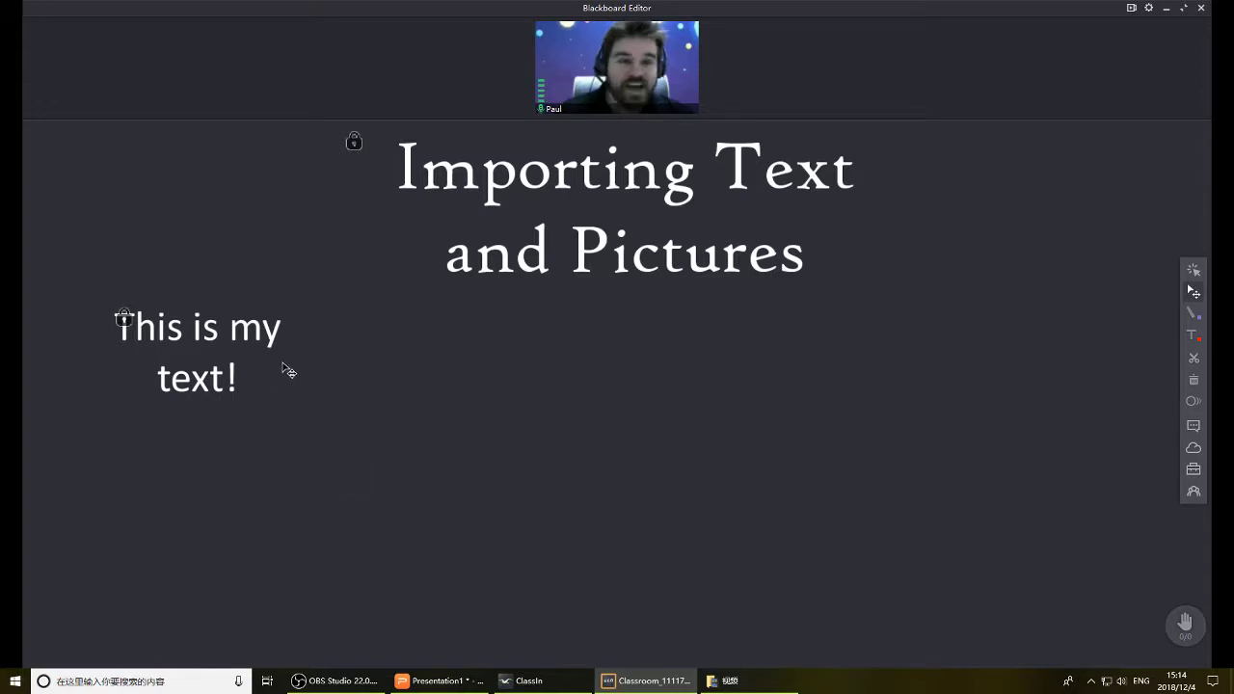
{"action": "left_click", "coordinate": [239, 371]}
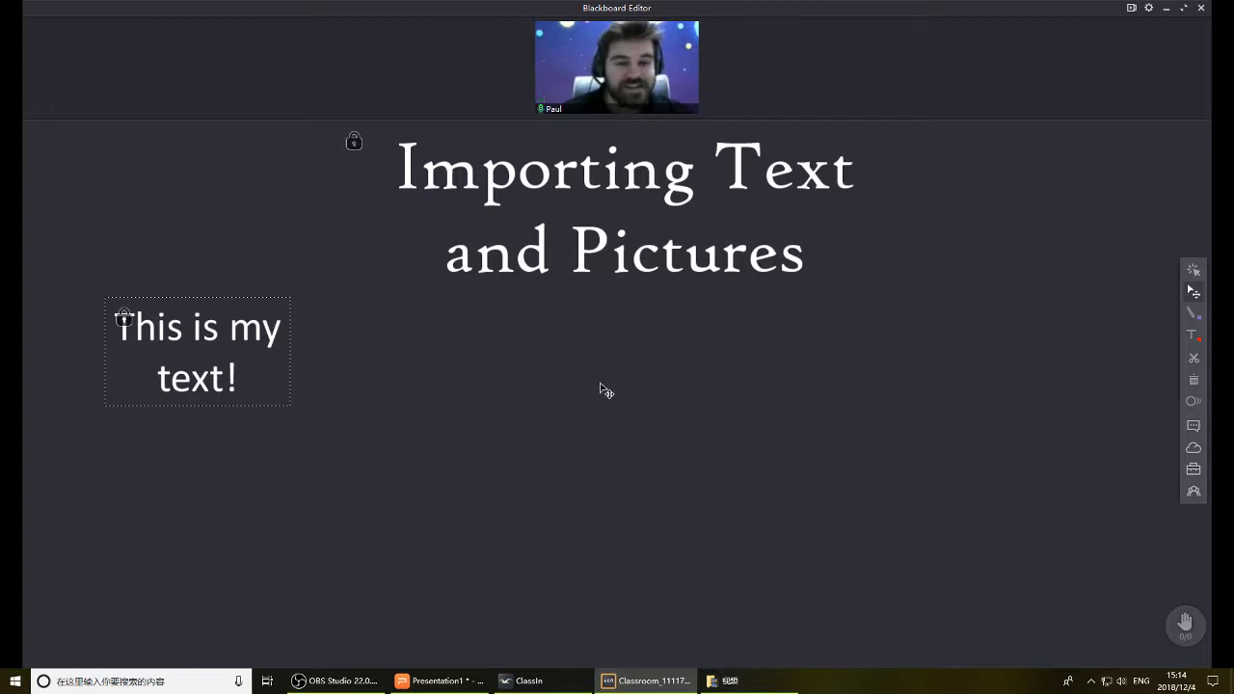
Add the red text "asdfasdf" at the right side of the blackboard and delete it again.
{"action": "left_click", "coordinate": [1198, 340]}
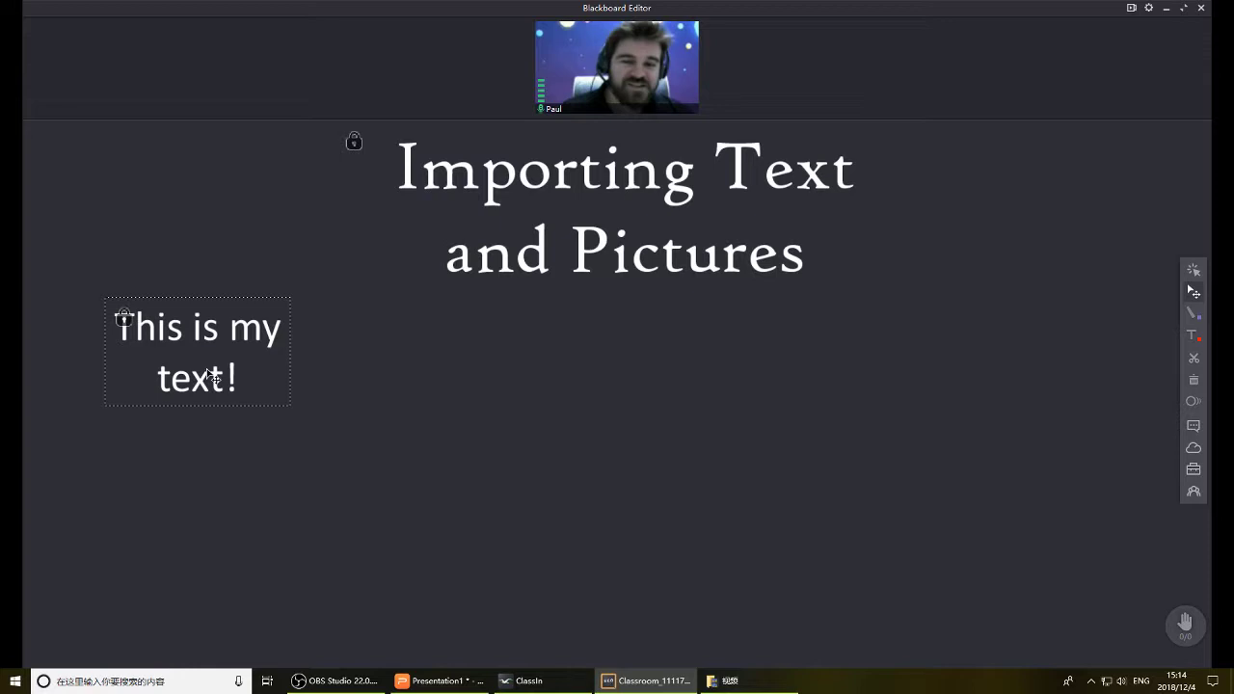
{"action": "left_click", "coordinate": [1192, 335]}
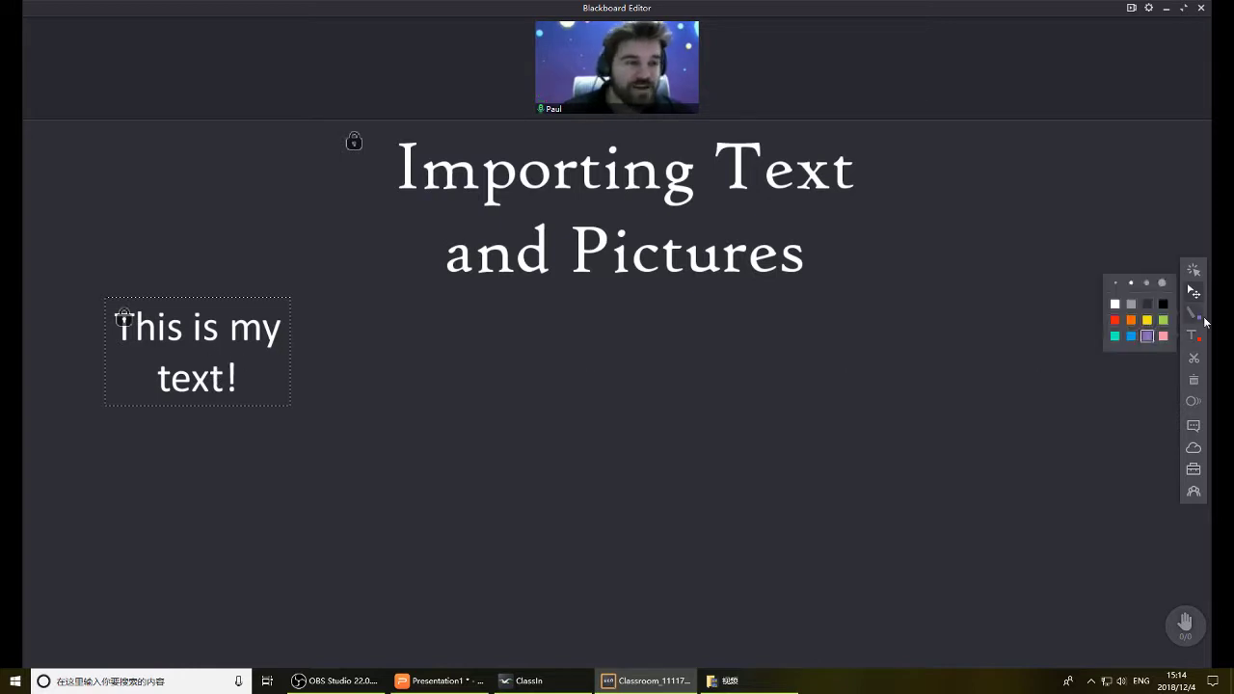
{"action": "left_click", "coordinate": [883, 332]}
{"action": "type", "text": "asdfasdf"}
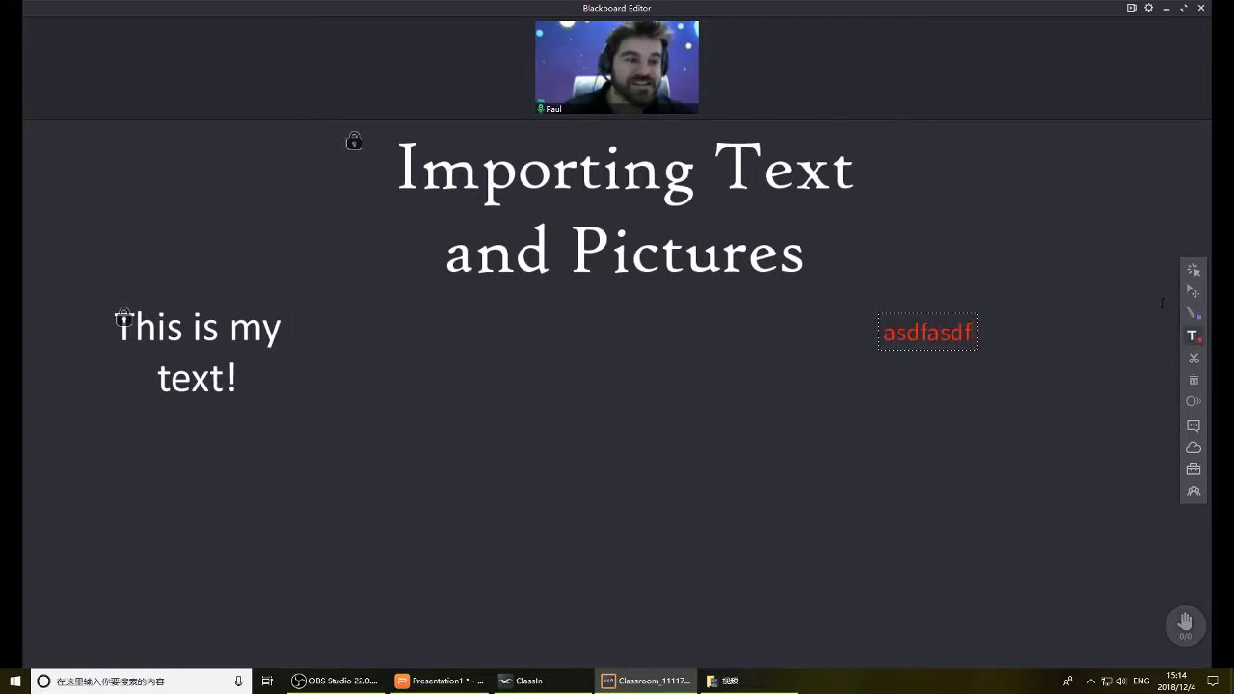
{"action": "key", "text": "Escape"}
{"action": "left_click", "coordinate": [965, 359]}
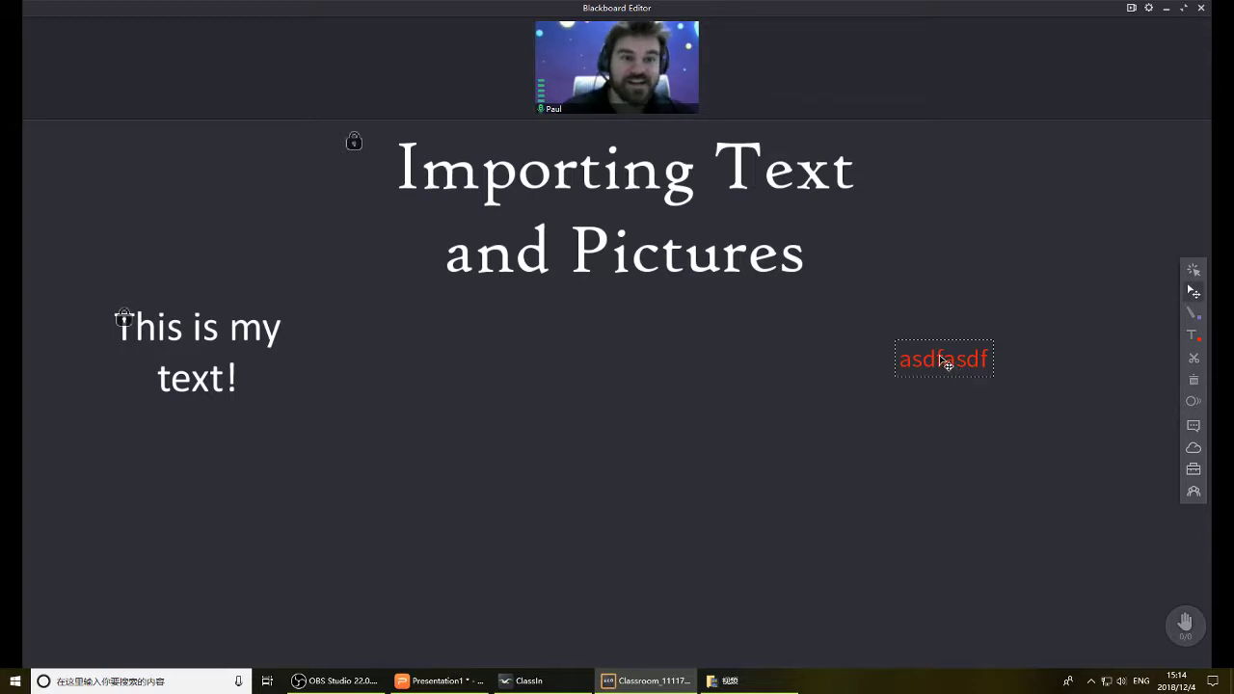
{"action": "key", "text": "Delete"}
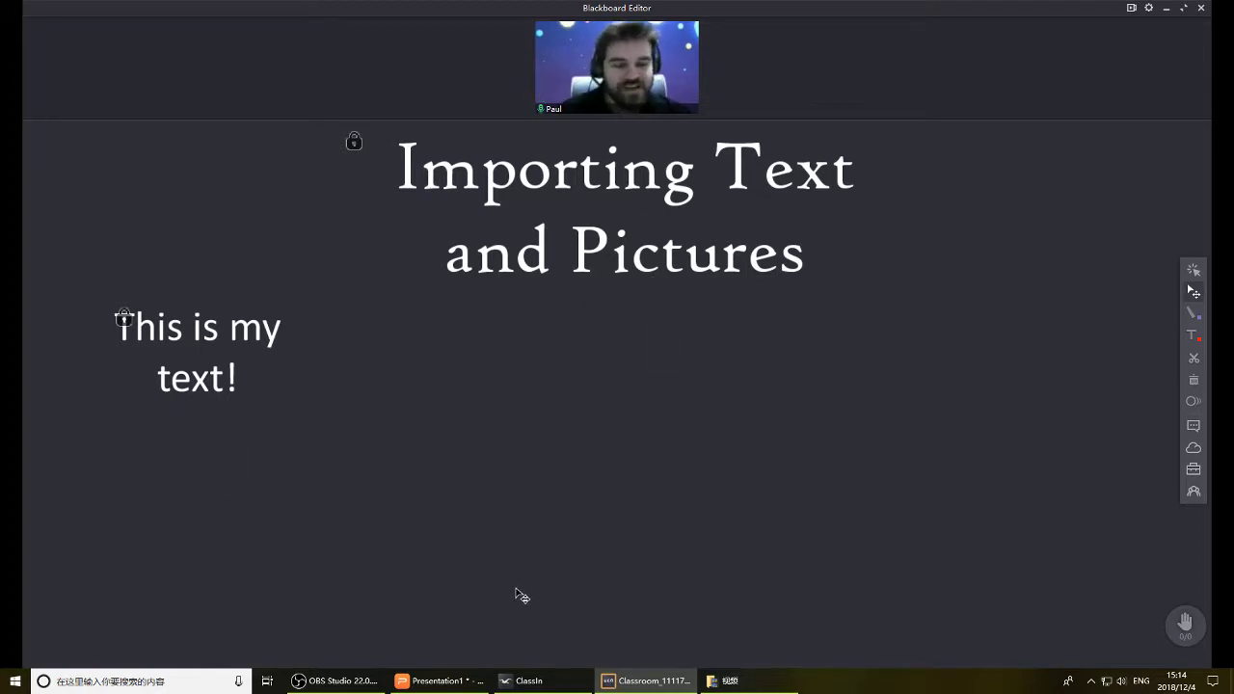
Switch back to the WPS presentation and move the "This is my text!" box to the left below the heading.
{"action": "left_click", "coordinate": [442, 681]}
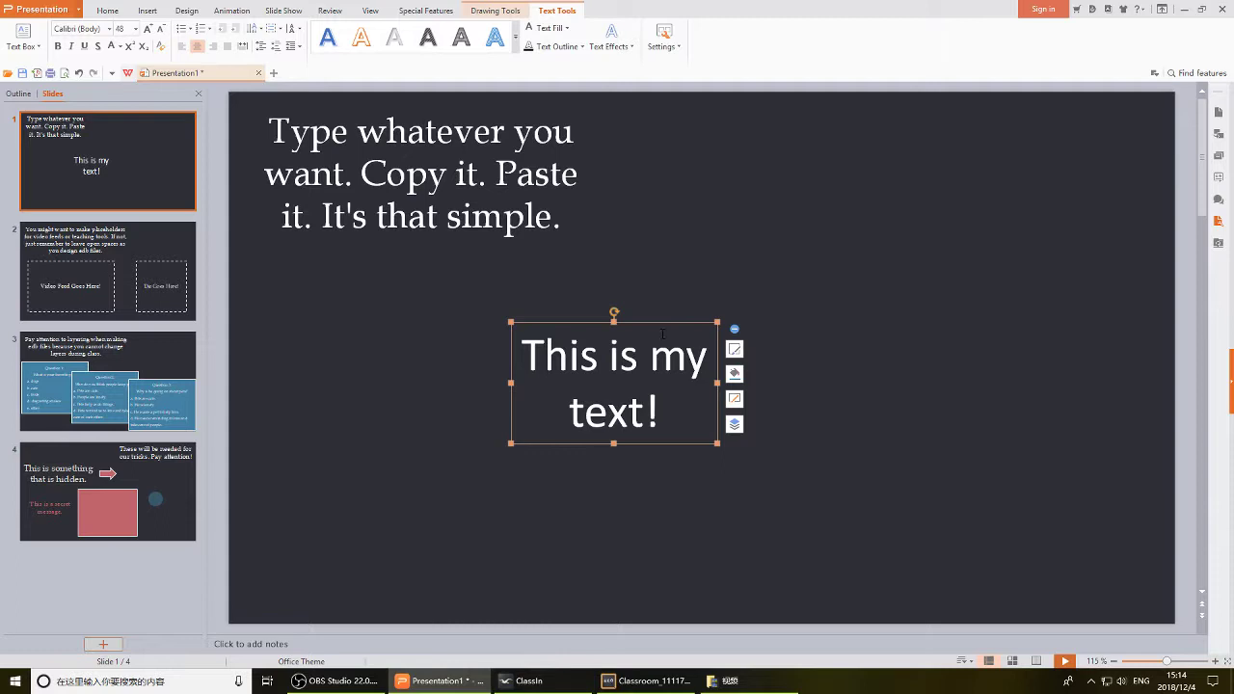
{"action": "left_click_drag", "start_coordinate": [662, 326], "coordinate": [459, 319]}
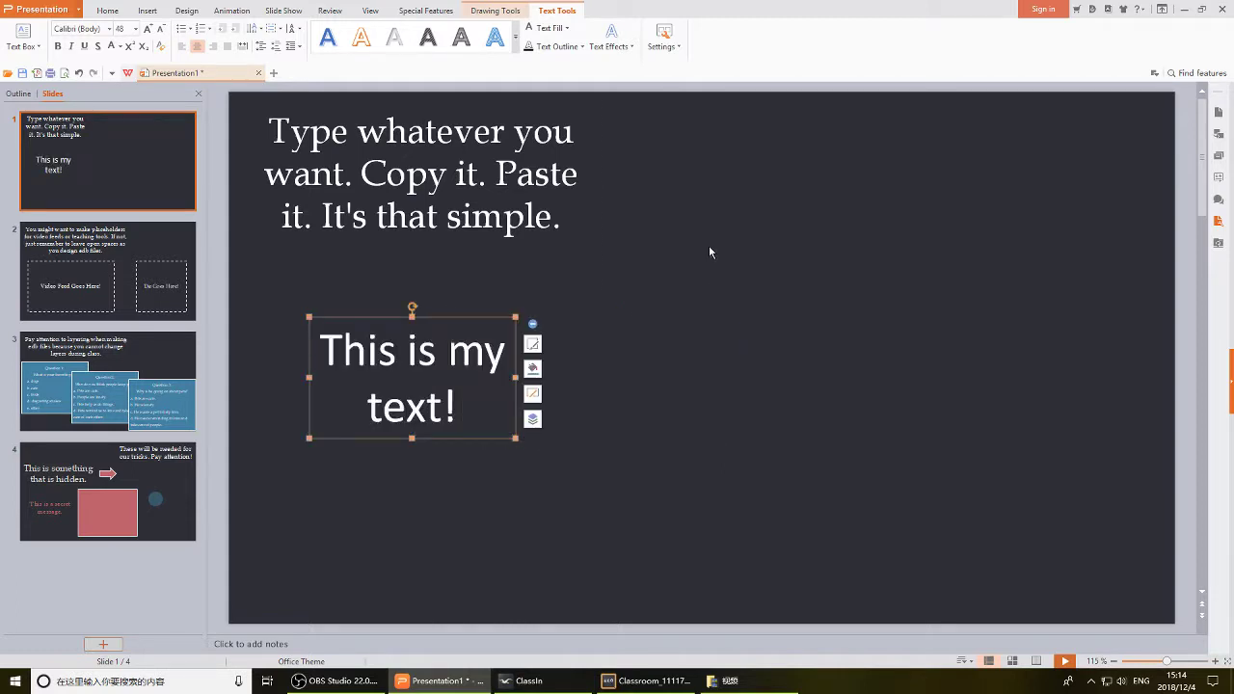
Insert the picture animal-canine-cute-545063.jpg on slide 1 and place it toward the slide's right side.
{"action": "left_click", "coordinate": [148, 12]}
{"action": "left_click", "coordinate": [112, 37]}
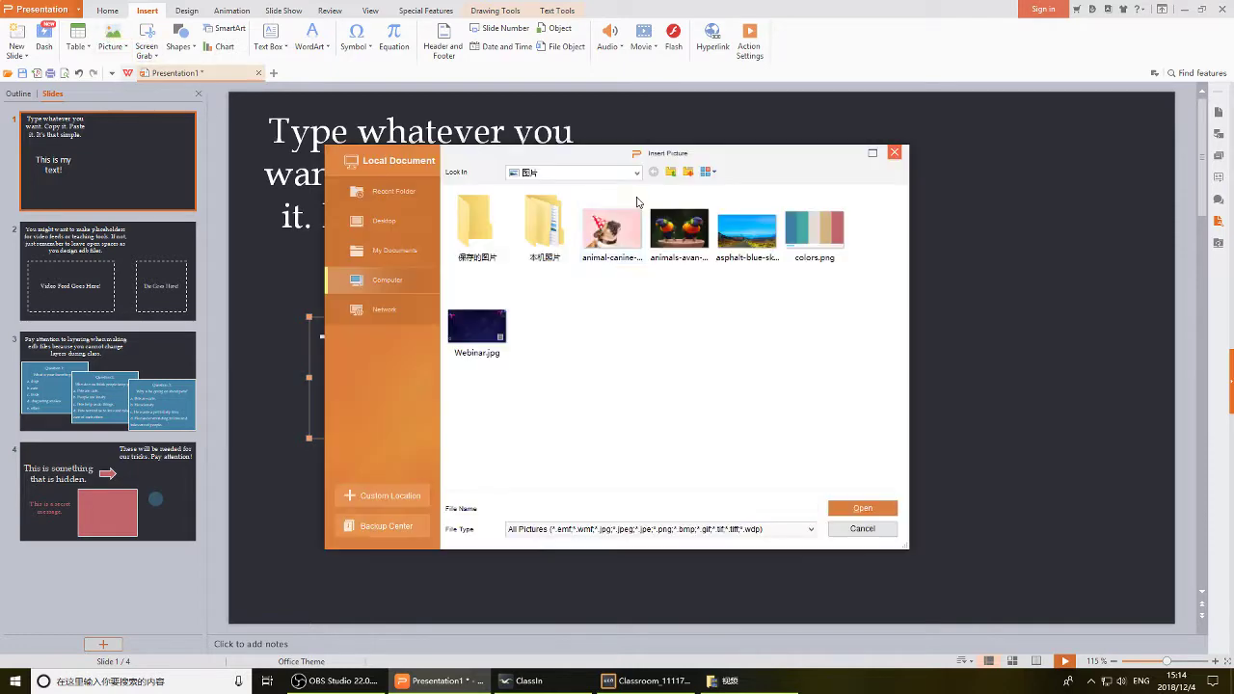
{"action": "left_click", "coordinate": [611, 228]}
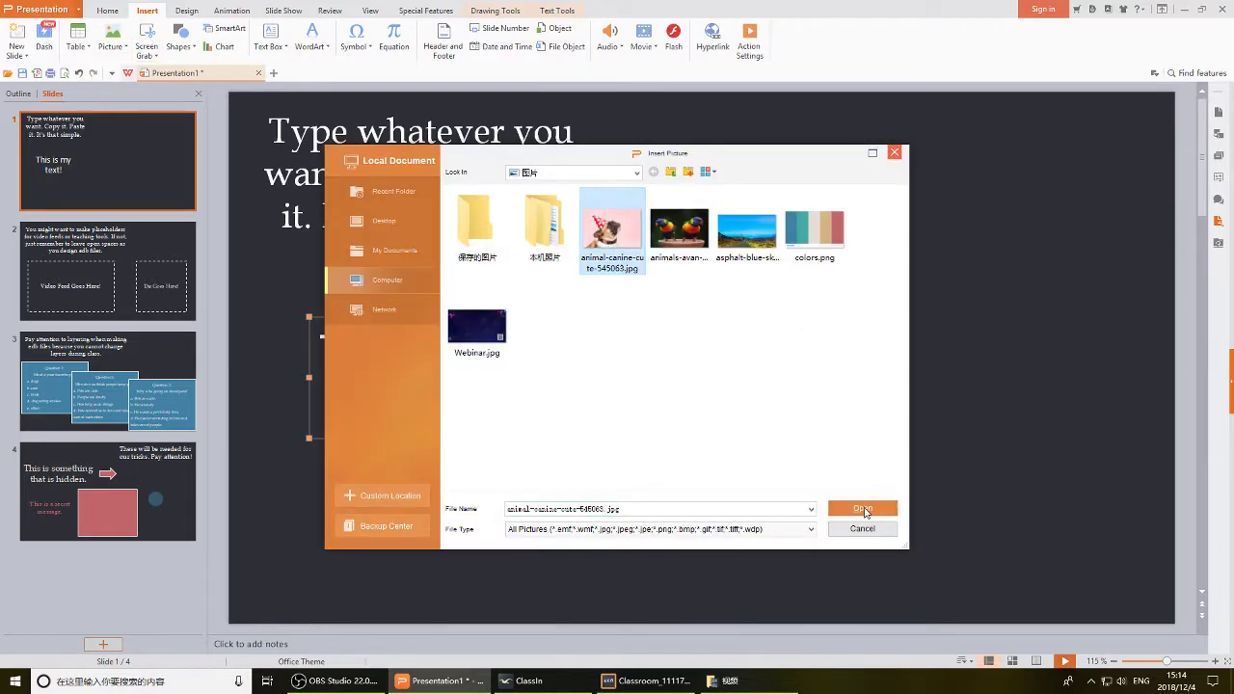
{"action": "left_click", "coordinate": [862, 508]}
{"action": "left_click_drag", "start_coordinate": [687, 332], "coordinate": [763, 319]}
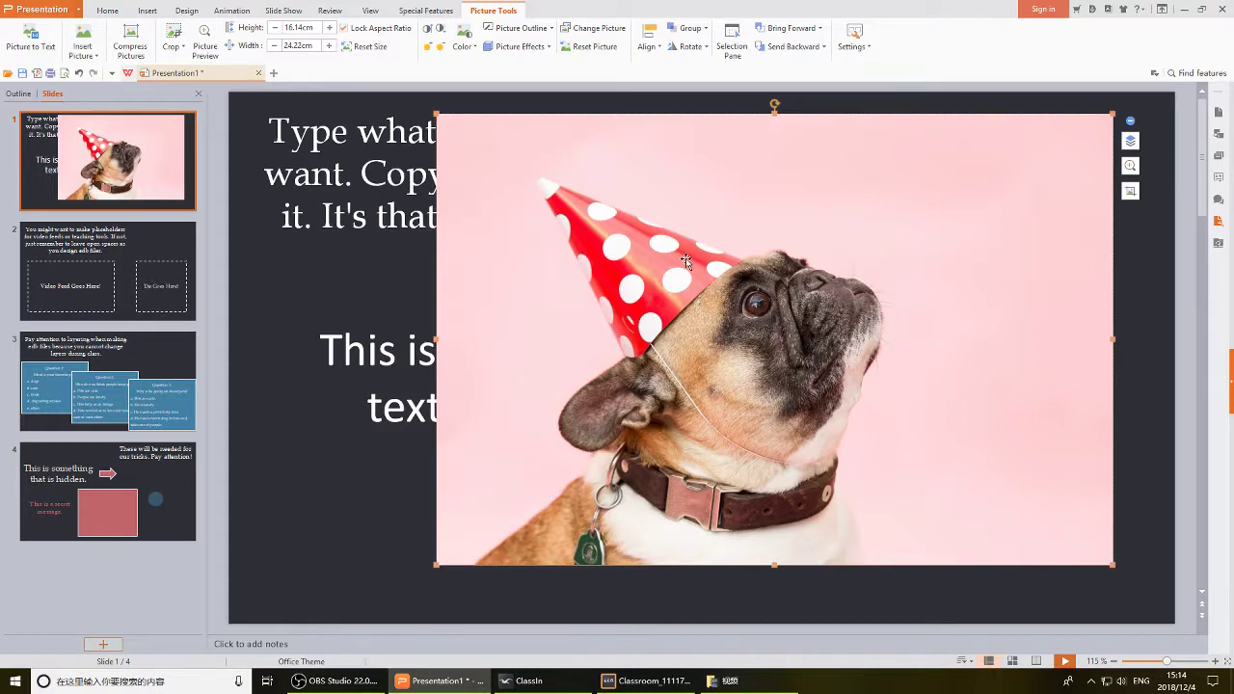
Apply the 10 Point soft edges effect to the dog picture on slide 1.
{"action": "left_click", "coordinate": [520, 47]}
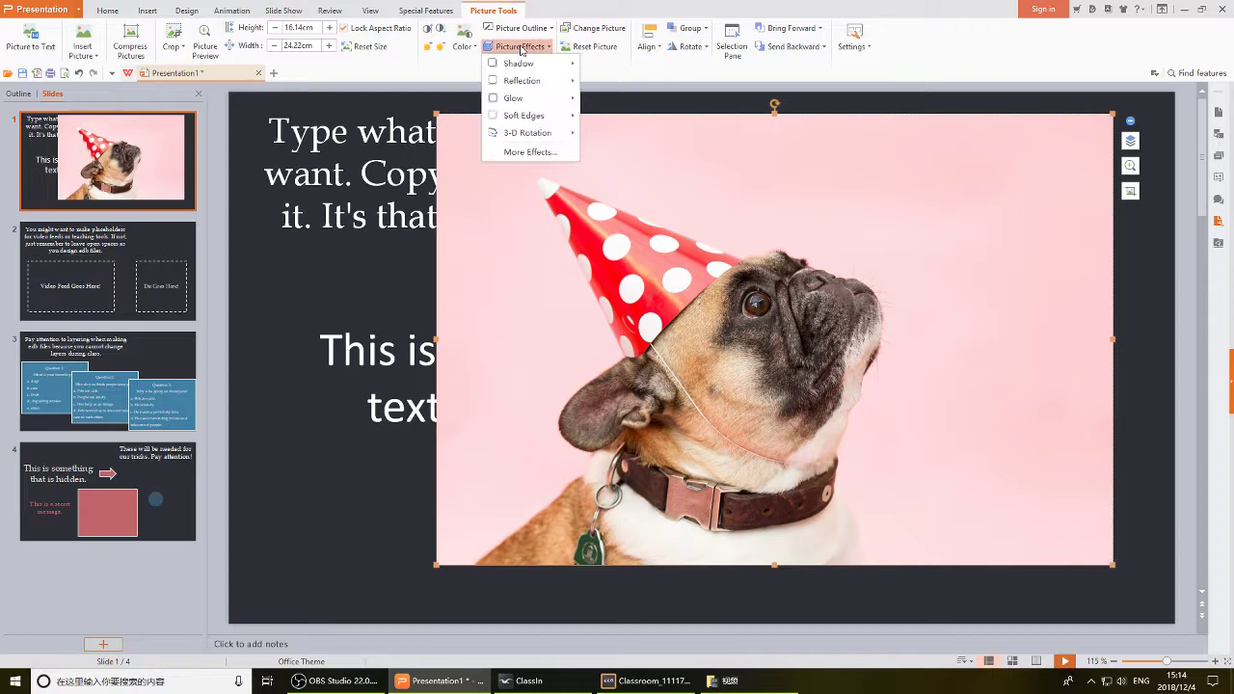
{"action": "left_click", "coordinate": [521, 47]}
{"action": "left_click", "coordinate": [520, 48]}
{"action": "mouse_move", "coordinate": [544, 117]}
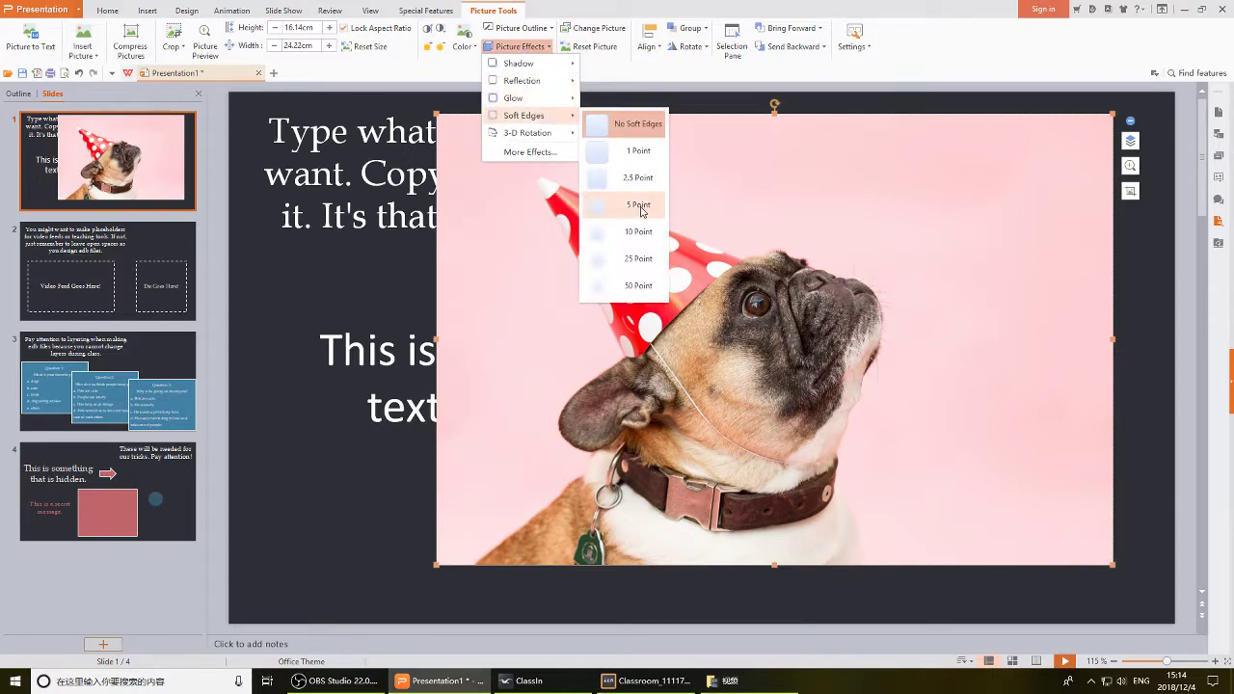
{"action": "left_click", "coordinate": [636, 231]}
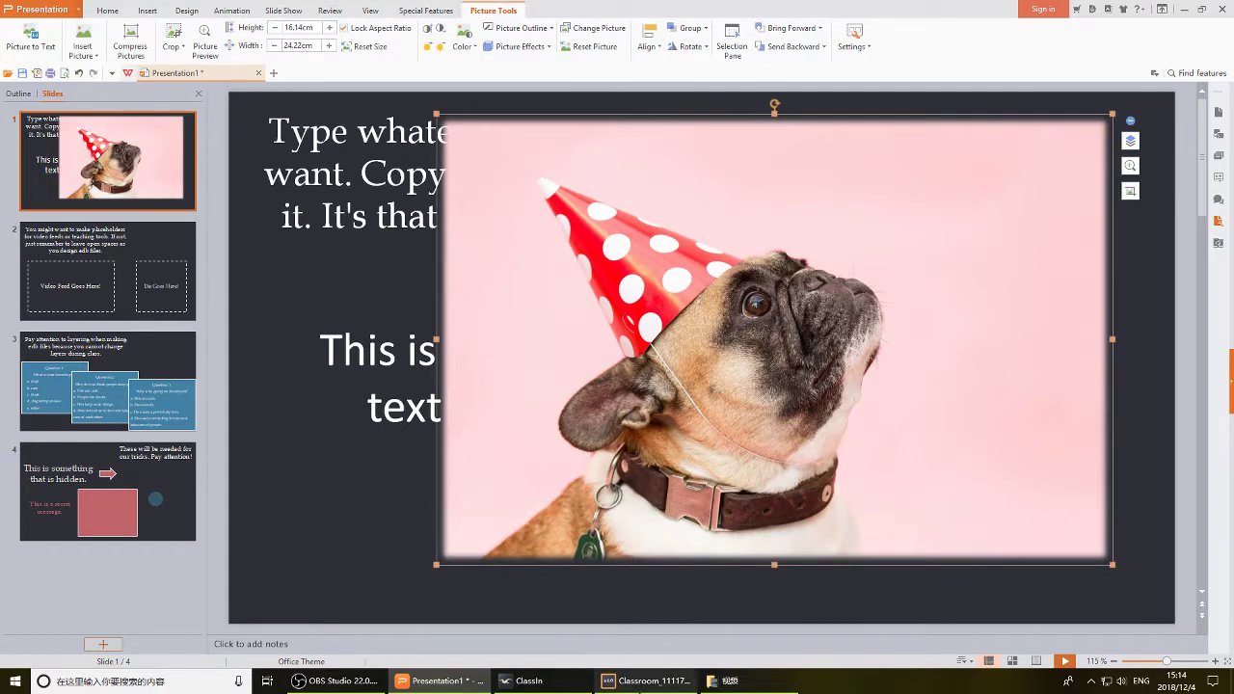
Switch to the Blackboard Editor, paste the soft-edged dog picture, then shrink it and place it below the "Importing Text and Pictures" heading.
{"action": "left_click", "coordinate": [644, 682]}
{"action": "key", "text": "ctrl+v"}
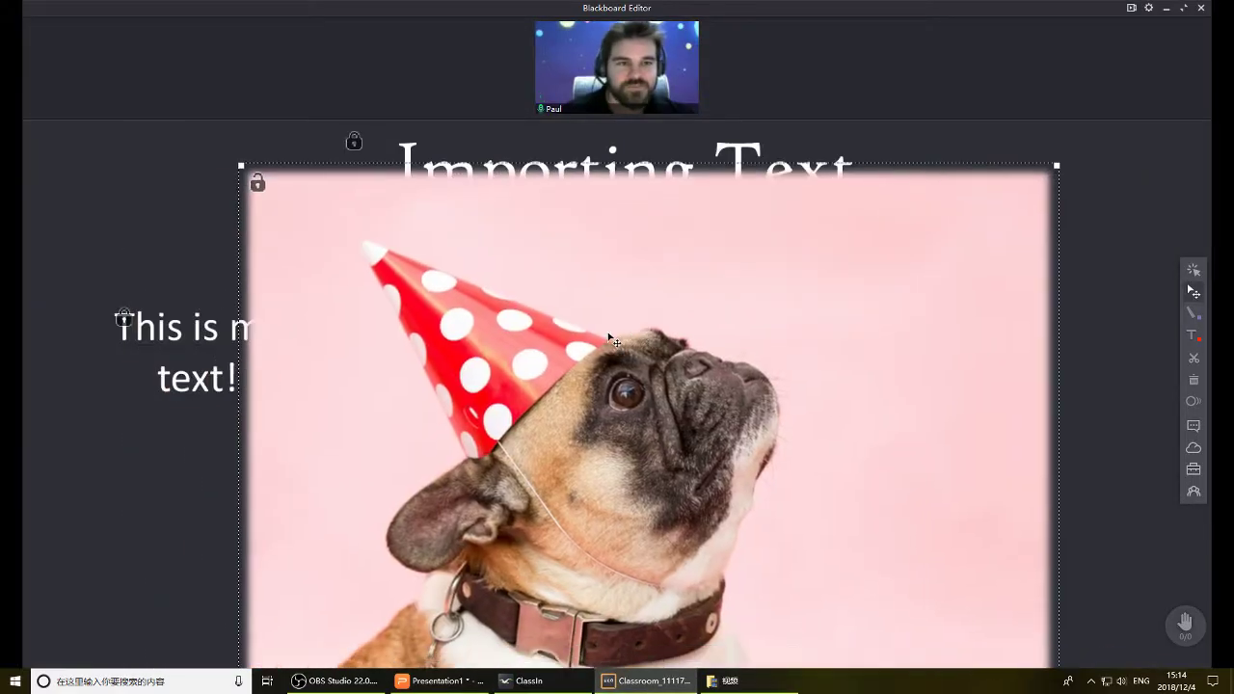
{"action": "left_click_drag", "start_coordinate": [1058, 168], "coordinate": [810, 331]}
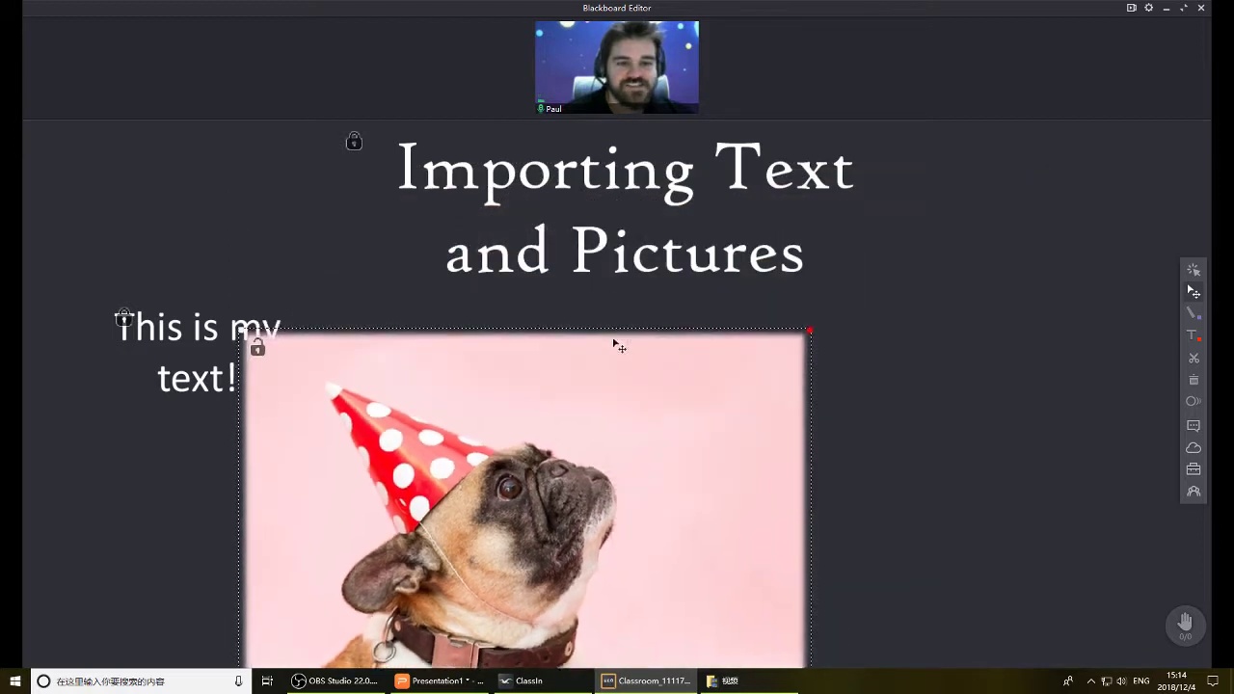
{"action": "left_click_drag", "start_coordinate": [614, 342], "coordinate": [735, 439]}
Insert animal-canine-cute-545063.jpg from file onto the blackboard, shrink it and move it to the right of the "This is my text!" object.
{"action": "left_click", "coordinate": [1194, 469]}
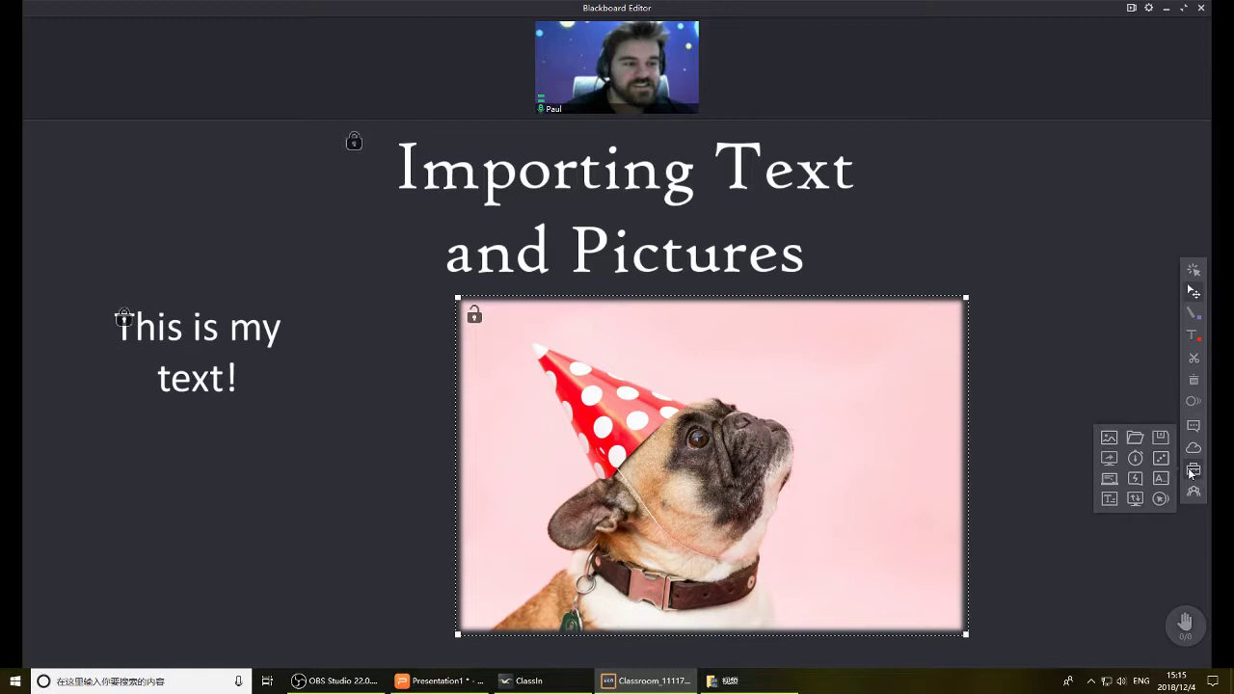
{"action": "left_click", "coordinate": [1110, 439]}
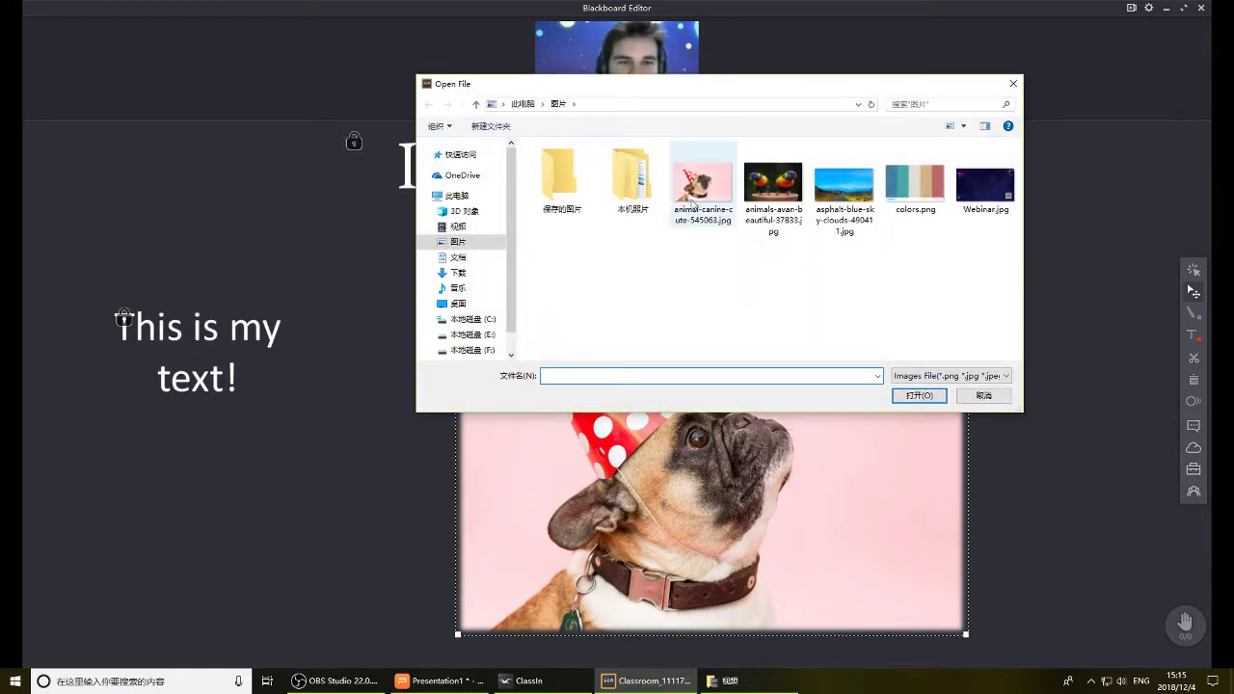
{"action": "left_click", "coordinate": [702, 183]}
{"action": "left_click", "coordinate": [914, 401]}
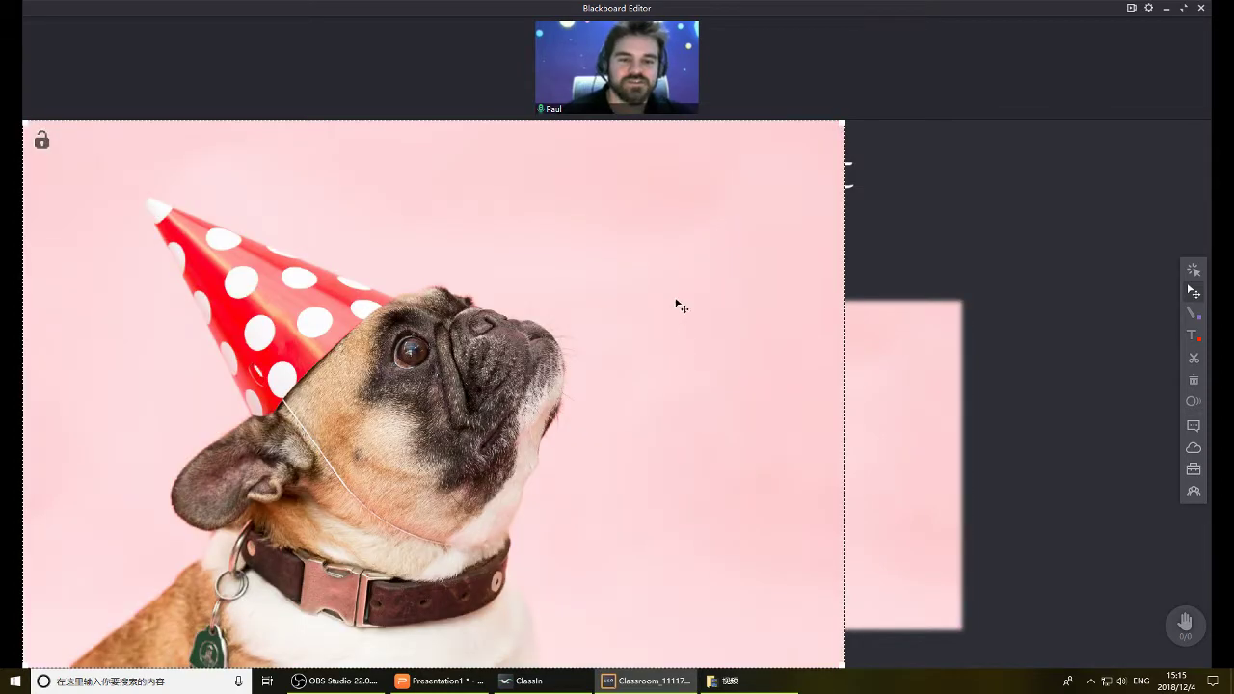
{"action": "left_click_drag", "start_coordinate": [841, 126], "coordinate": [487, 316]}
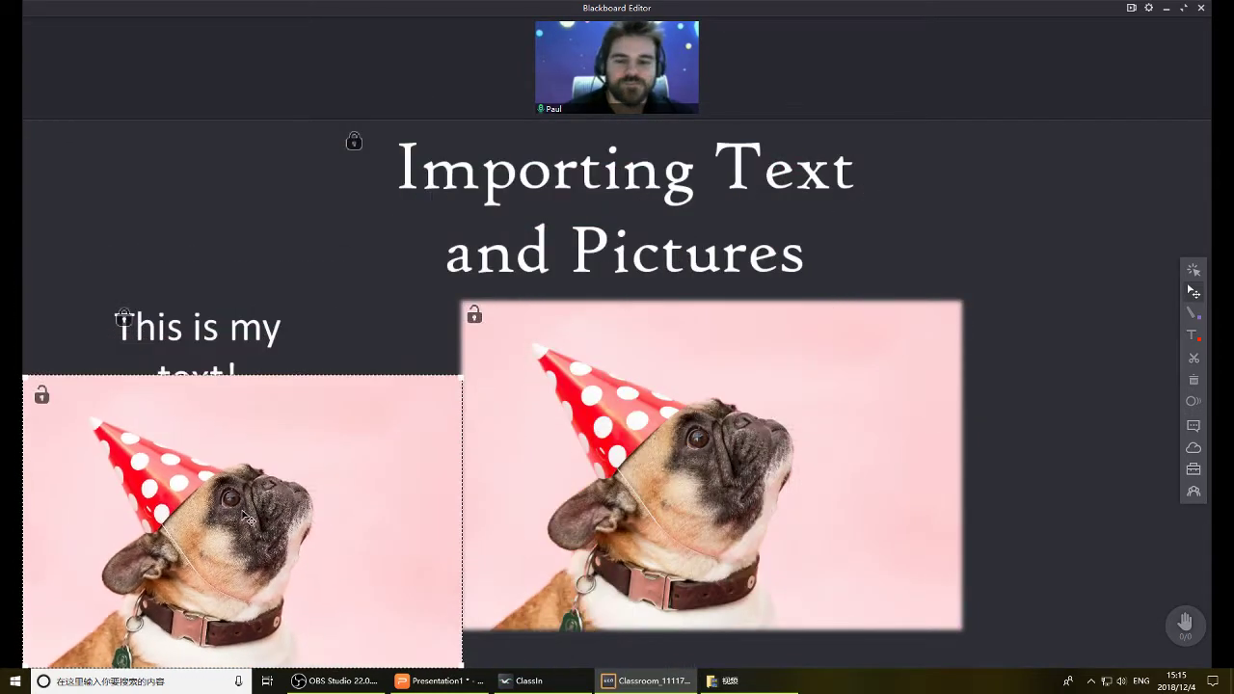
{"action": "left_click_drag", "start_coordinate": [248, 518], "coordinate": [779, 445]}
{"action": "left_click_drag", "start_coordinate": [757, 387], "coordinate": [578, 384]}
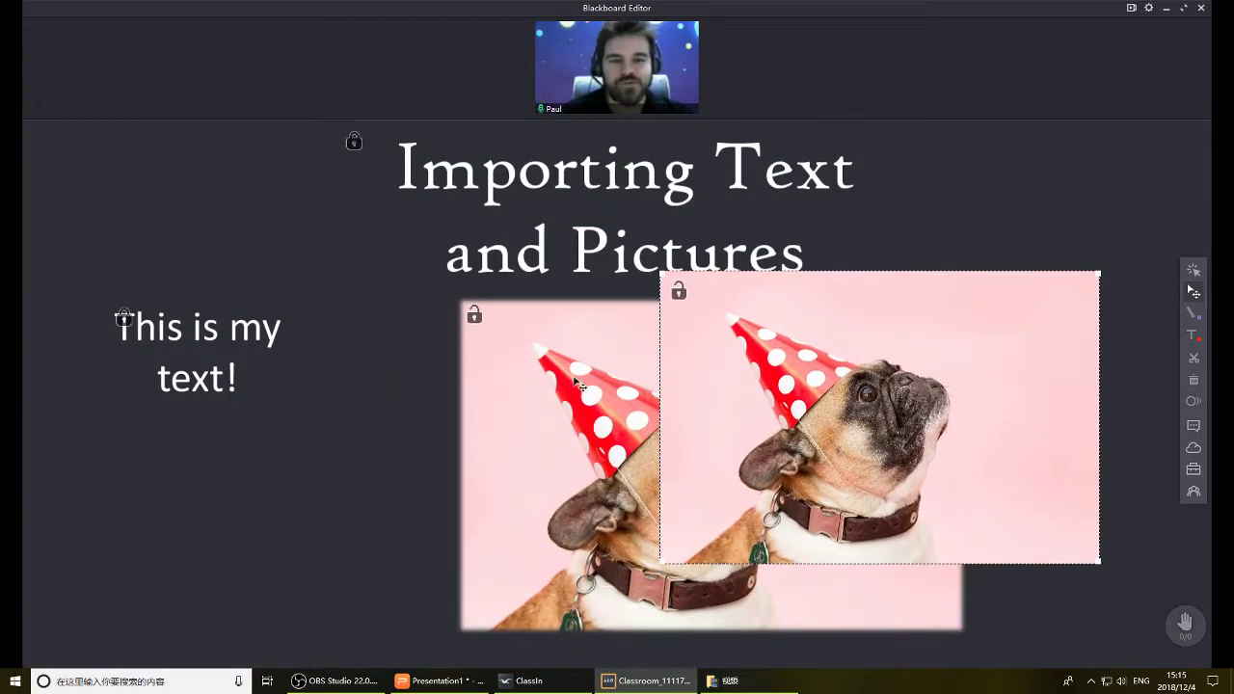
Delete the soft-edged copy of the dog picture and move the remaining one below the heading.
{"action": "left_click_drag", "start_coordinate": [473, 381], "coordinate": [496, 424]}
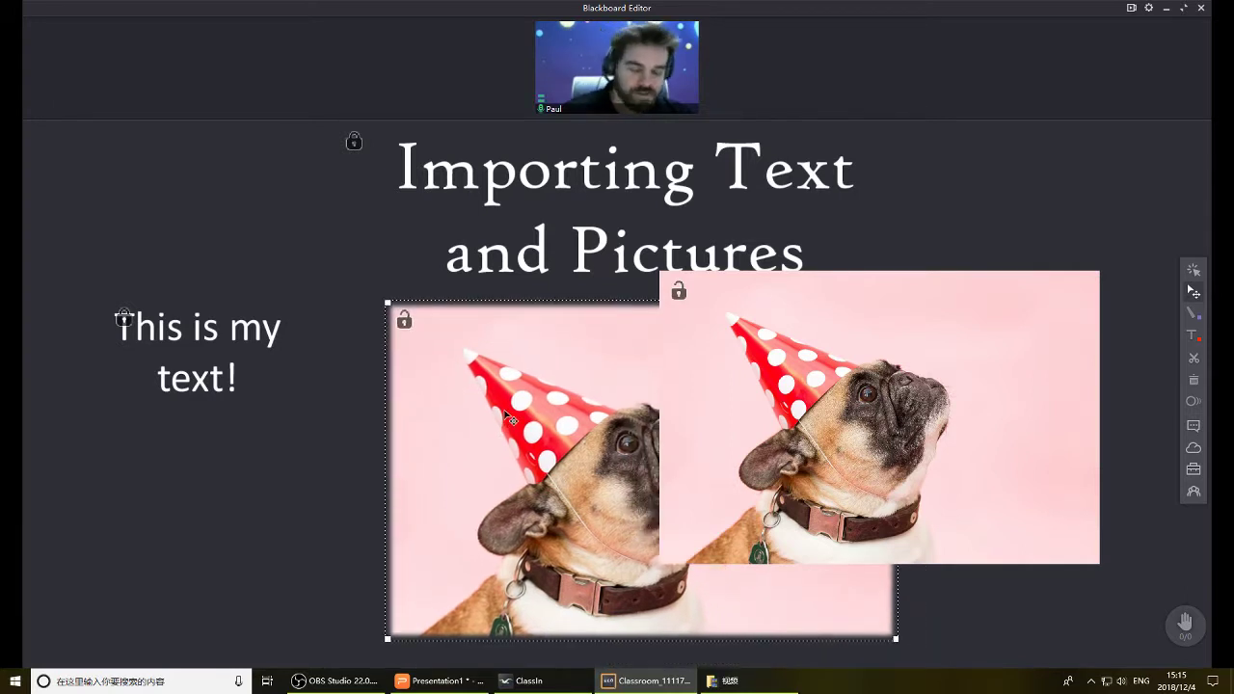
{"action": "key", "text": "Delete"}
{"action": "left_click_drag", "start_coordinate": [864, 400], "coordinate": [741, 452]}
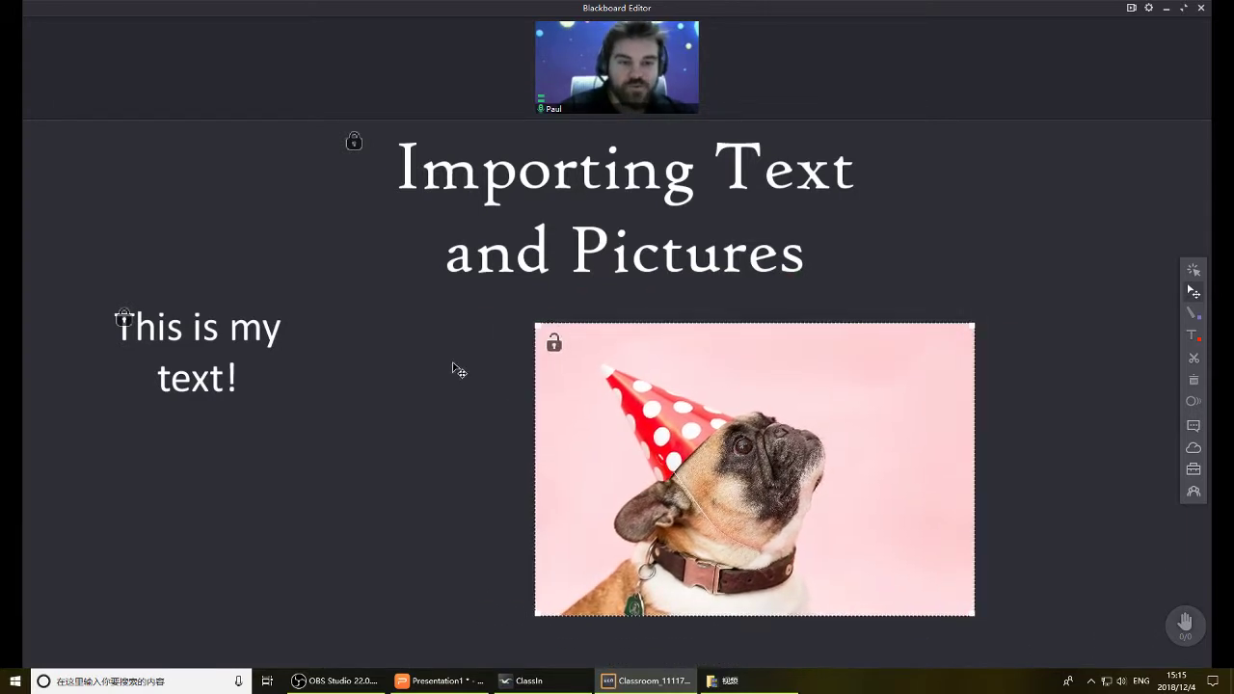
Move the dog picture farther to the right below the heading and lock it in place.
{"action": "left_click", "coordinate": [558, 346]}
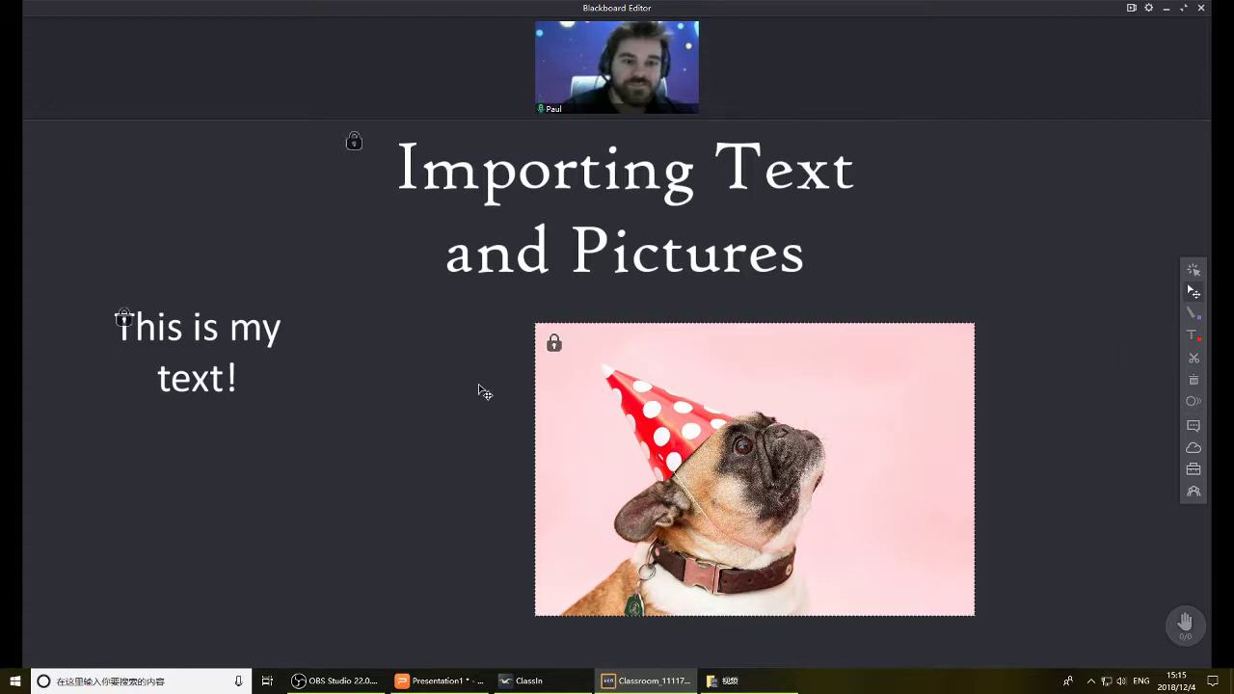
{"action": "left_click", "coordinate": [555, 344]}
{"action": "left_click_drag", "start_coordinate": [575, 392], "coordinate": [672, 455]}
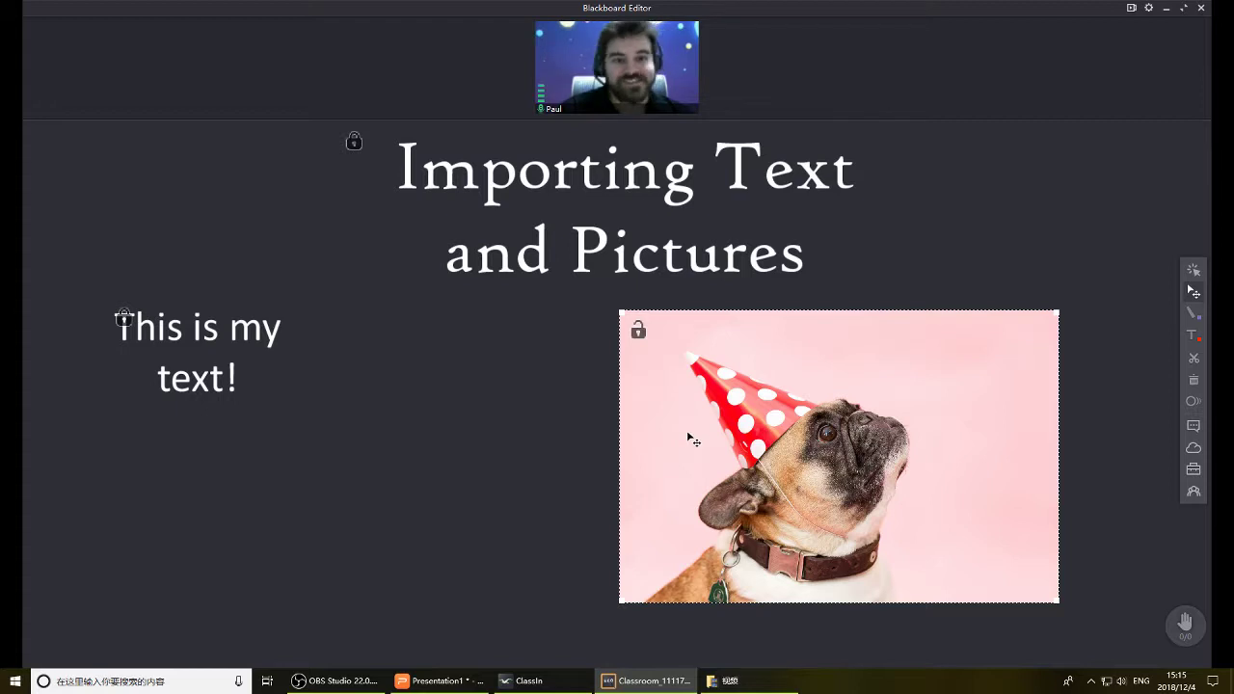
{"action": "left_click", "coordinate": [639, 334]}
Place the webcam video feed on the blackboard below the "Leaving Space" heading and return it to its seat above the blackboard.
{"action": "scroll", "coordinate": [521, 437], "scroll_direction": "down", "scroll_amount": 5}
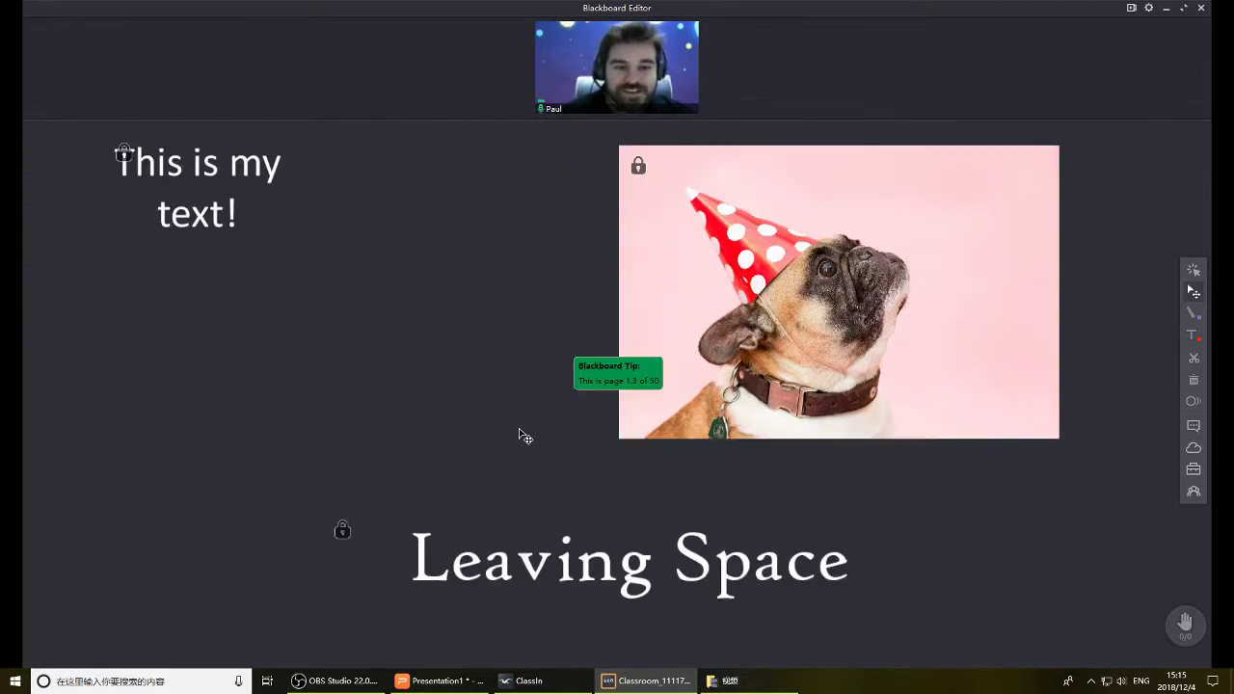
{"action": "scroll", "coordinate": [529, 431], "scroll_direction": "down", "scroll_amount": 1}
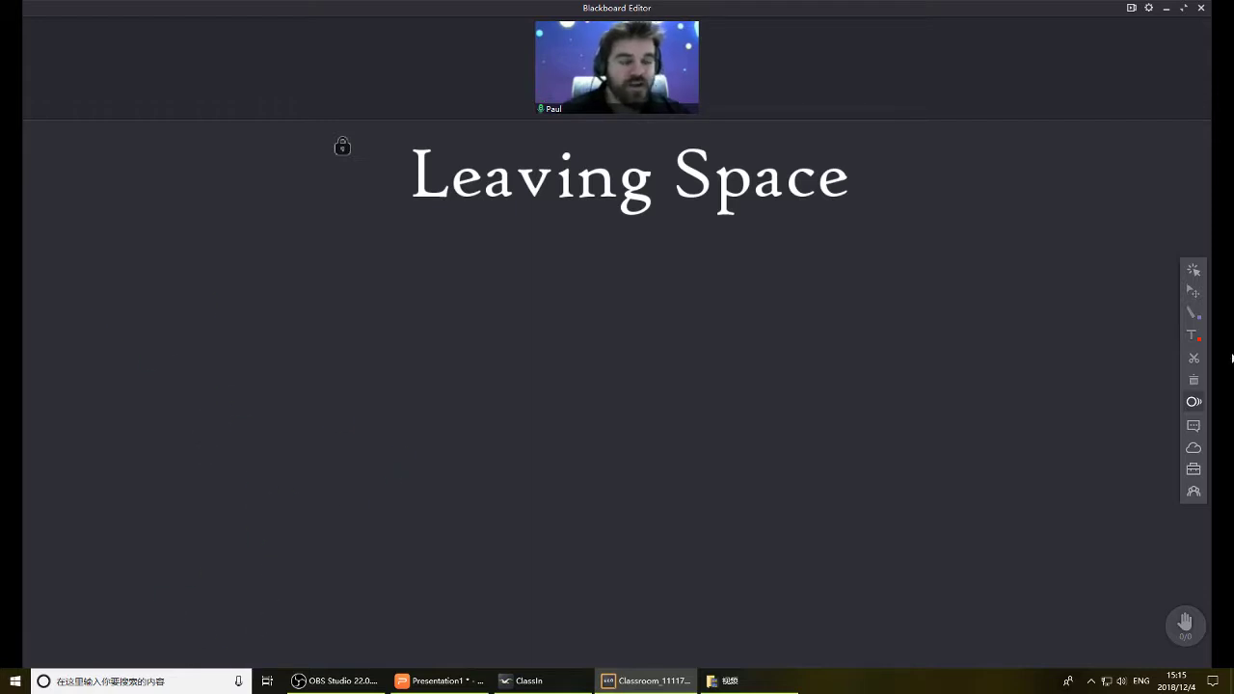
{"action": "left_click", "coordinate": [1194, 291]}
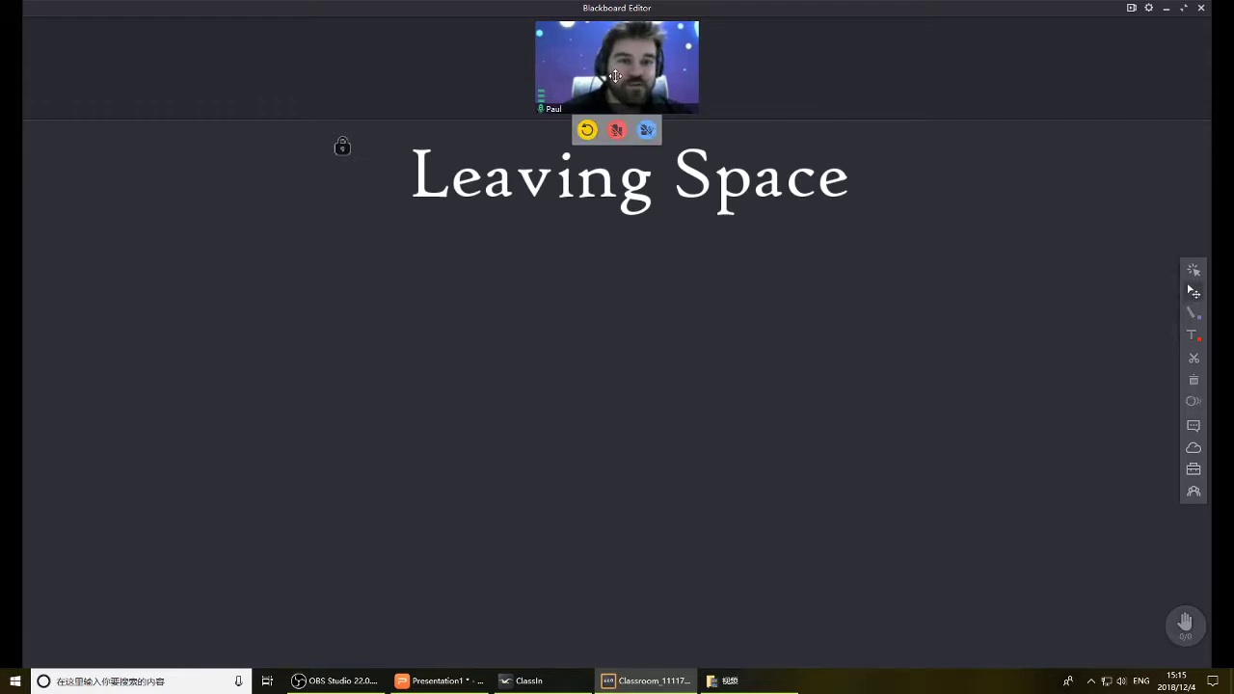
{"action": "left_click_drag", "start_coordinate": [615, 75], "coordinate": [434, 452]}
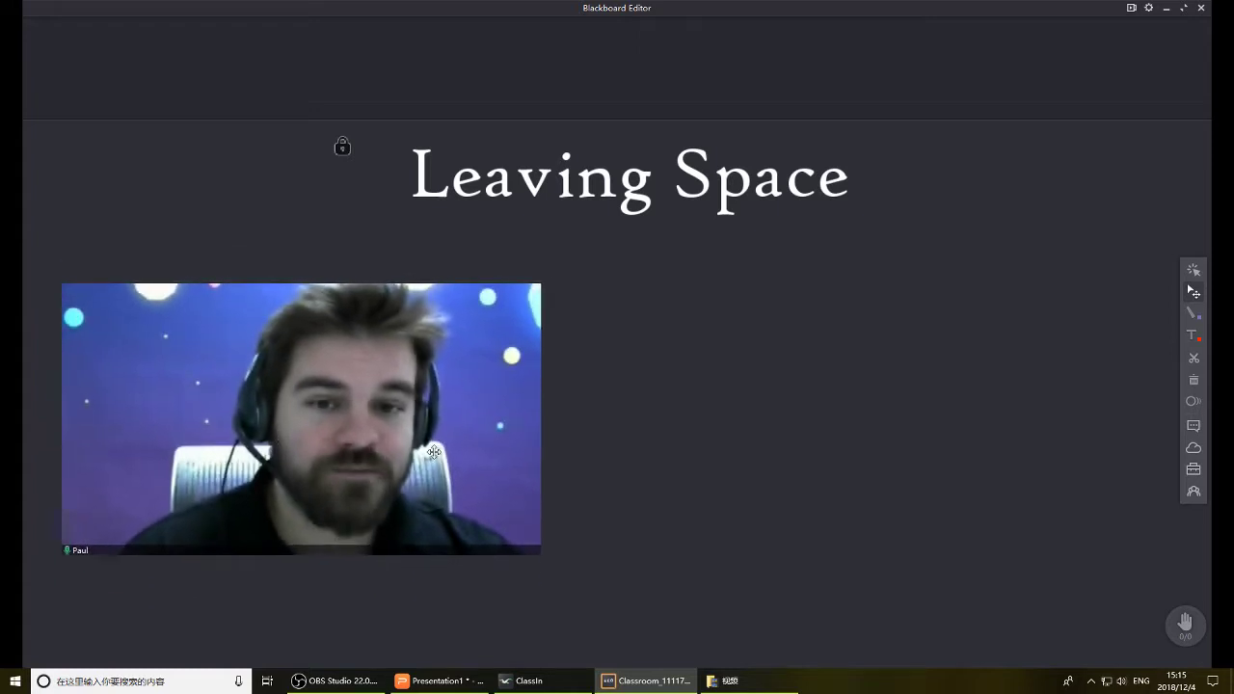
{"action": "double_click", "coordinate": [433, 452]}
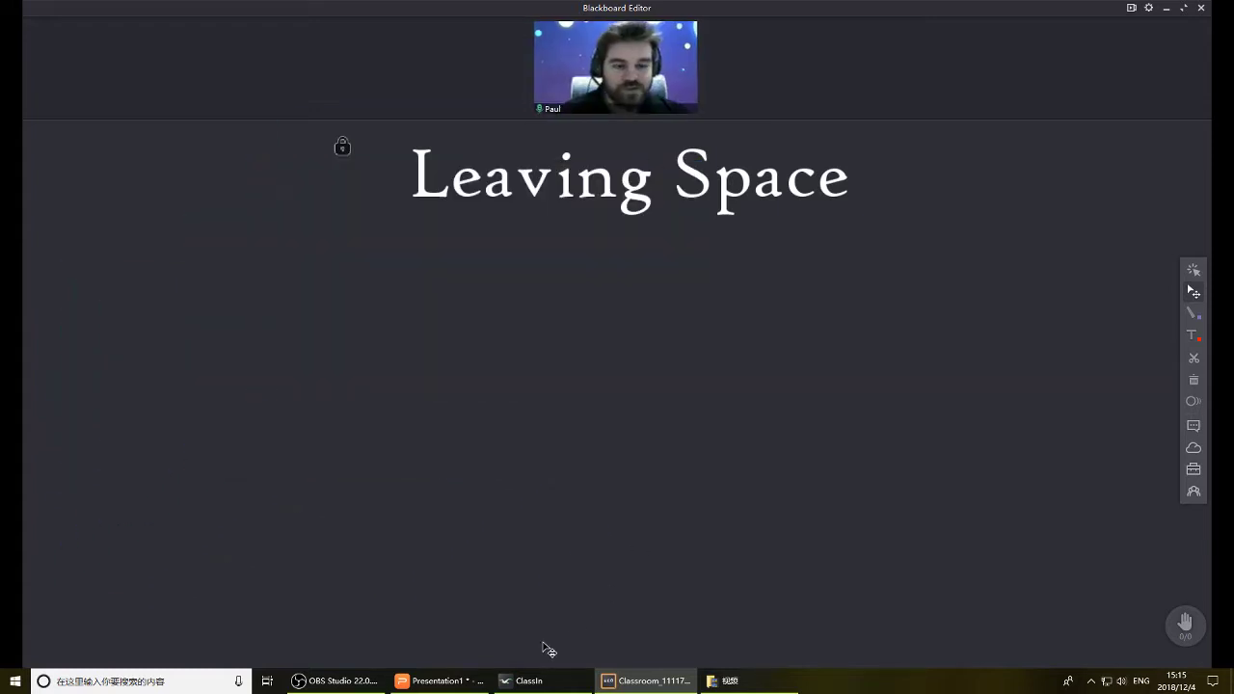
Switch to the WPS presentation and copy the dashed "Video Feed Goes Here!" placeholder from slide 2.
{"action": "left_click", "coordinate": [441, 675]}
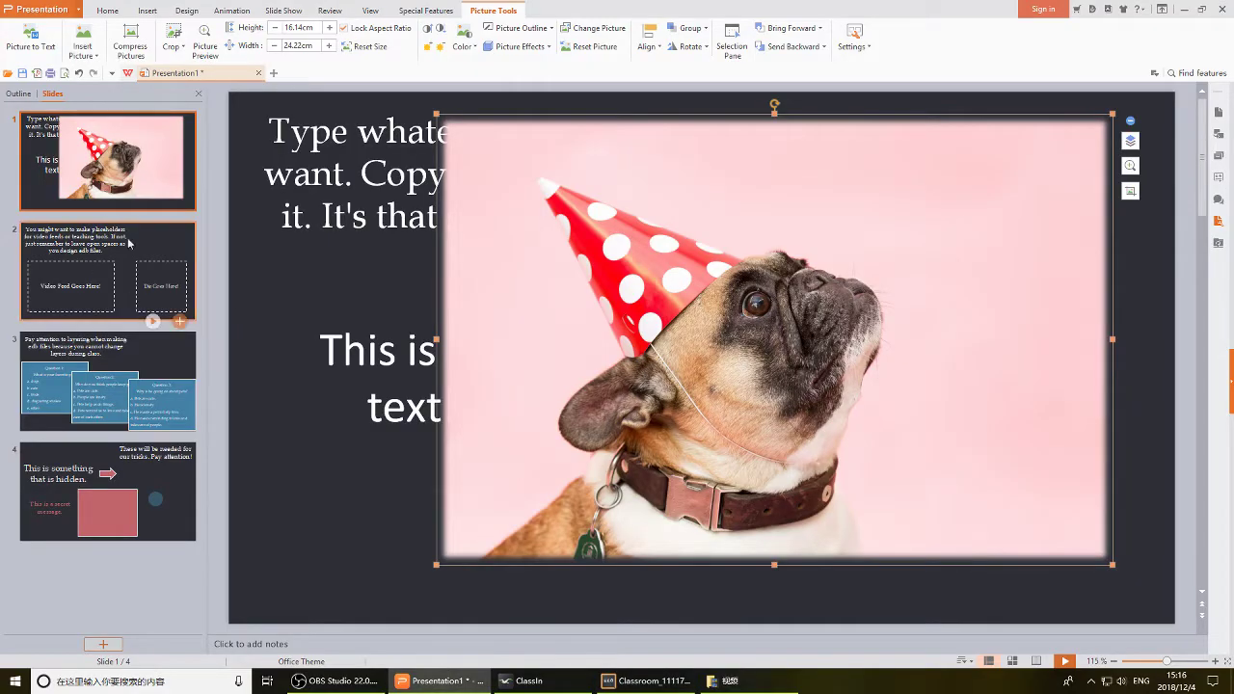
{"action": "left_click", "coordinate": [153, 256]}
{"action": "left_click", "coordinate": [349, 304]}
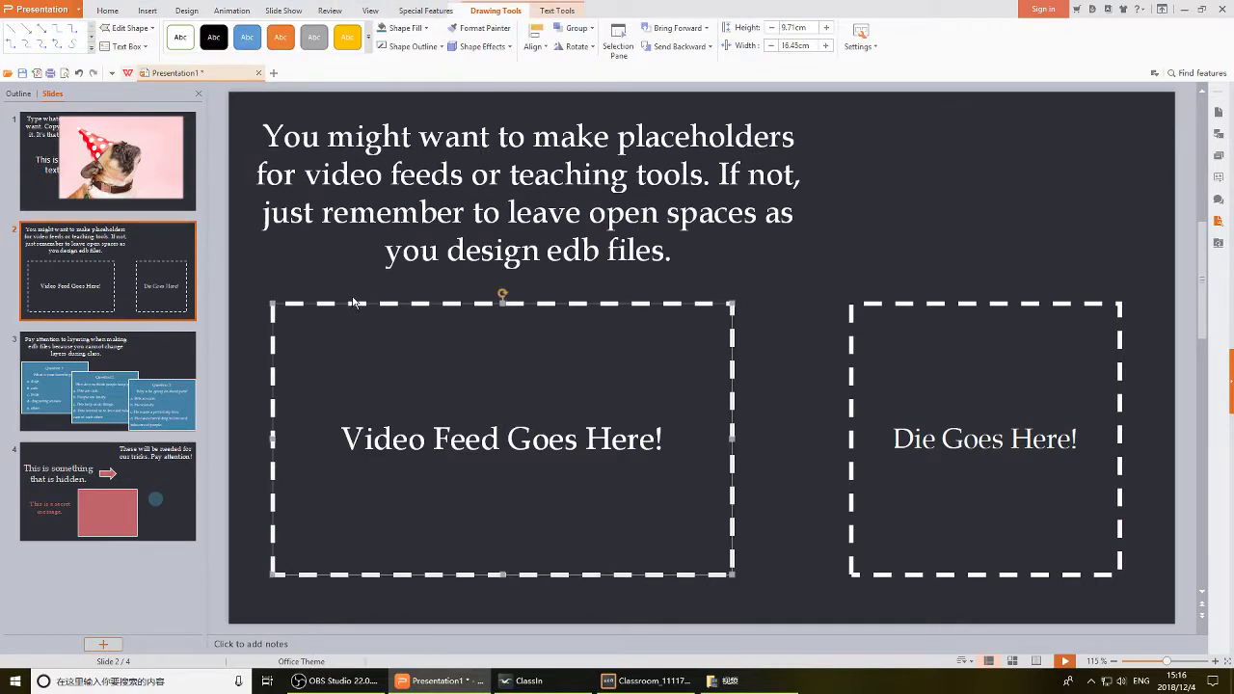
{"action": "left_click", "coordinate": [665, 680]}
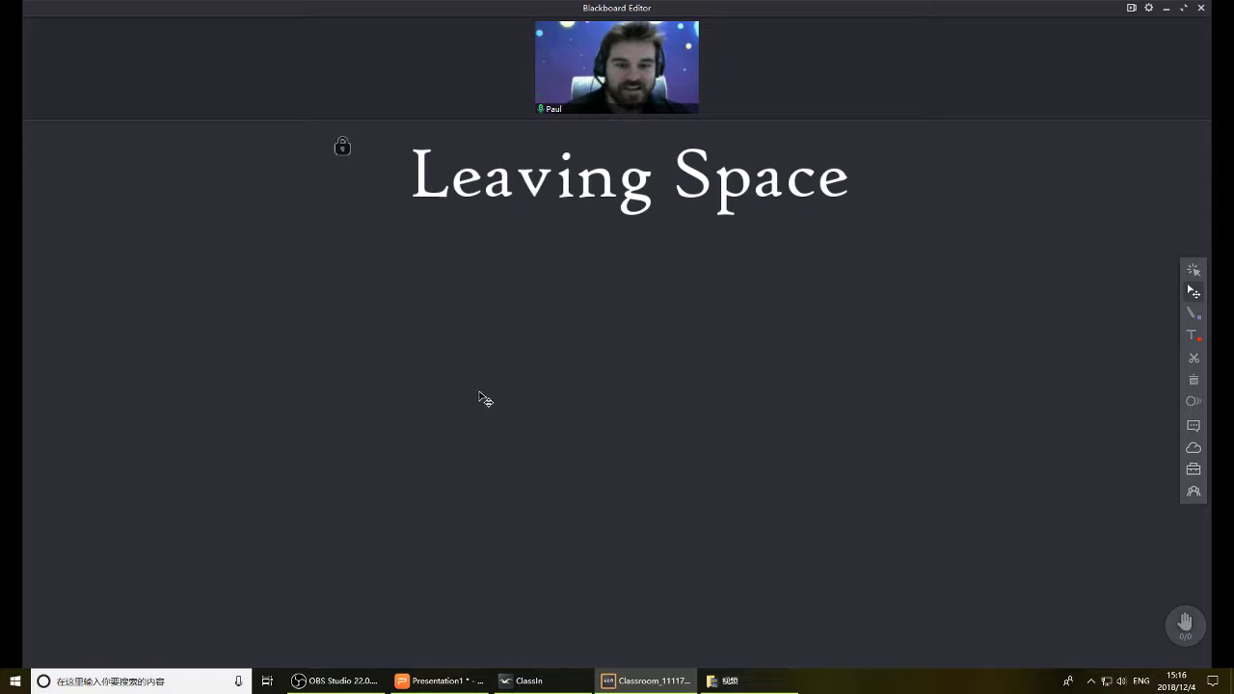
{"action": "left_click", "coordinate": [446, 683]}
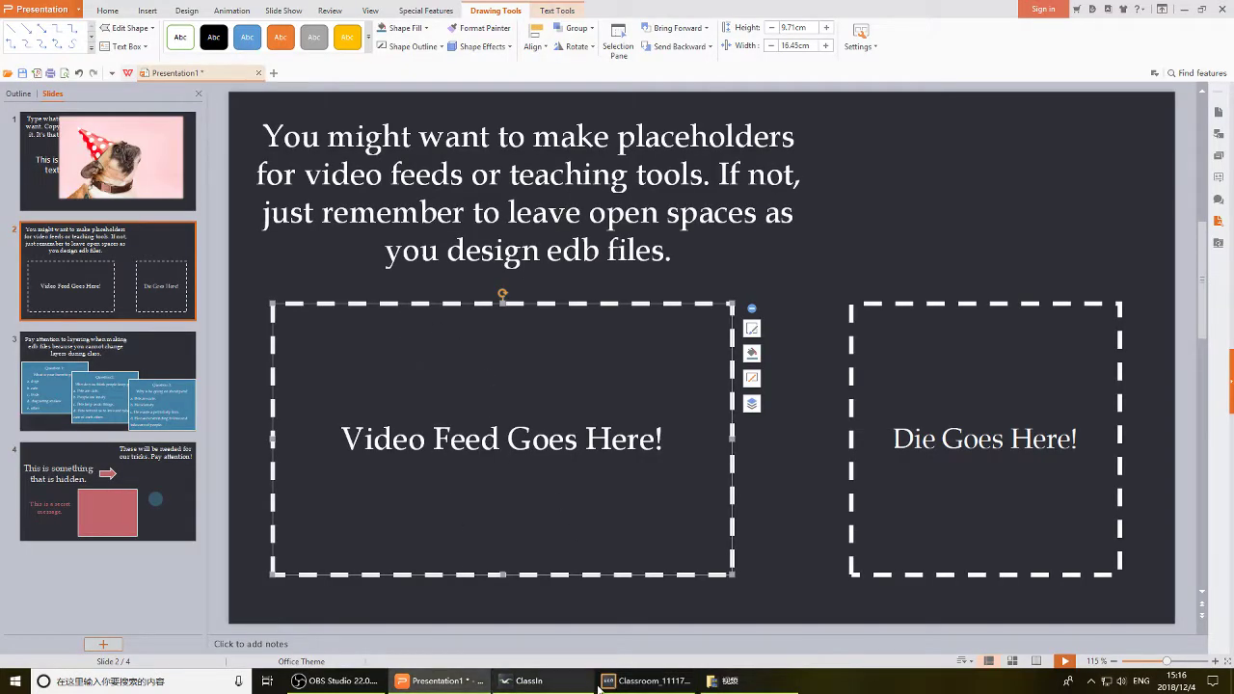
Switch back to the Blackboard Editor and paste the "Video Feed Goes Here!" placeholder at the left below the "Leaving Space" heading.
{"action": "left_click", "coordinate": [646, 681]}
{"action": "scroll", "coordinate": [630, 430], "scroll_direction": "up", "scroll_amount": 5}
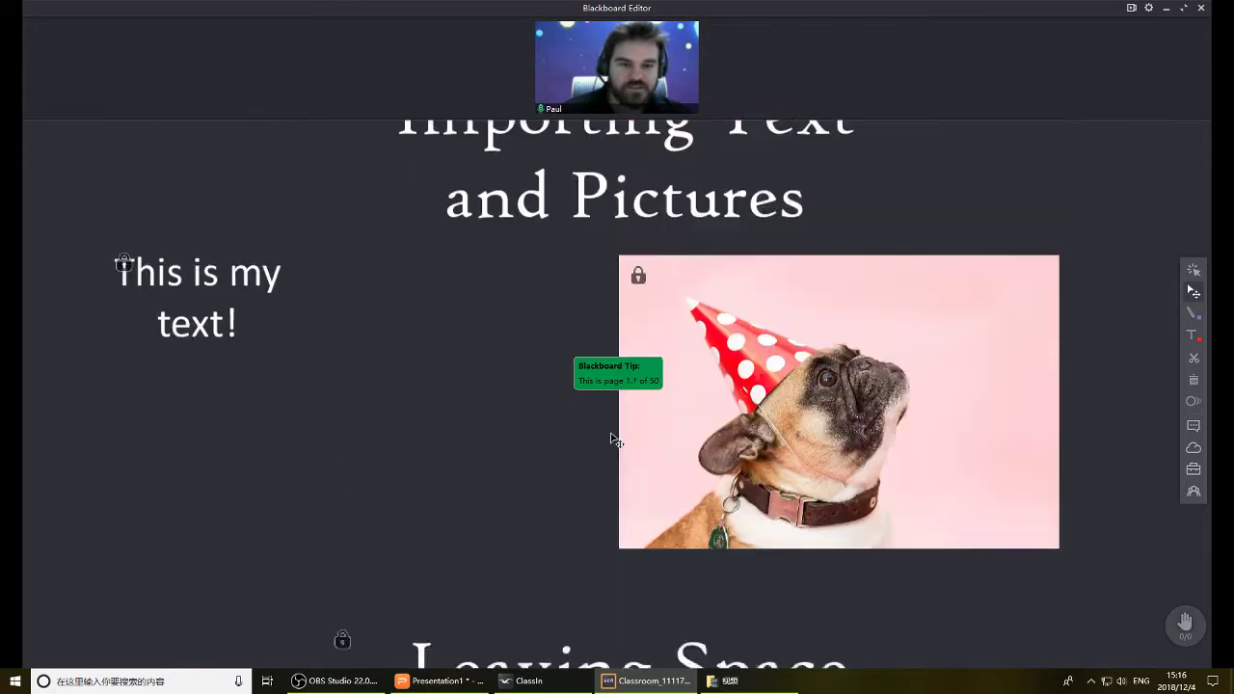
{"action": "scroll", "coordinate": [614, 435], "scroll_direction": "down", "scroll_amount": 8}
{"action": "scroll", "coordinate": [454, 325], "scroll_direction": "up", "scroll_amount": 2}
{"action": "scroll", "coordinate": [453, 381], "scroll_direction": "up", "scroll_amount": 2}
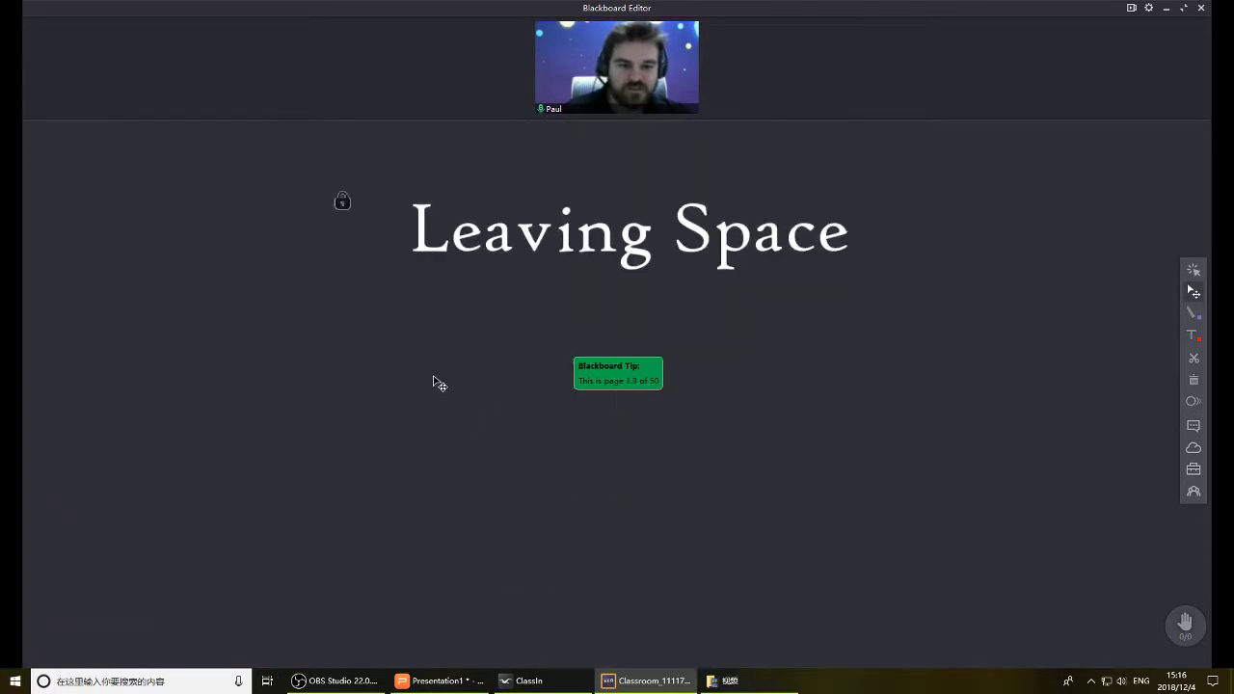
{"action": "scroll", "coordinate": [428, 379], "scroll_direction": "down", "scroll_amount": 1}
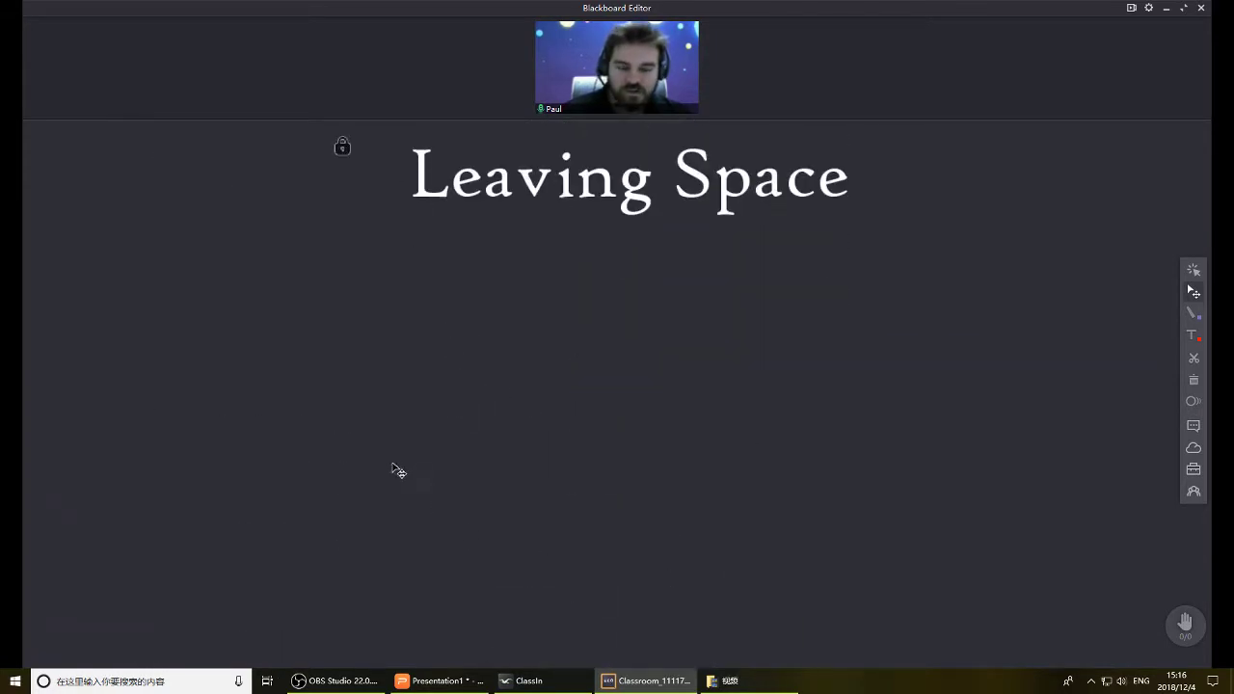
{"action": "left_click_drag", "start_coordinate": [512, 473], "coordinate": [535, 590]}
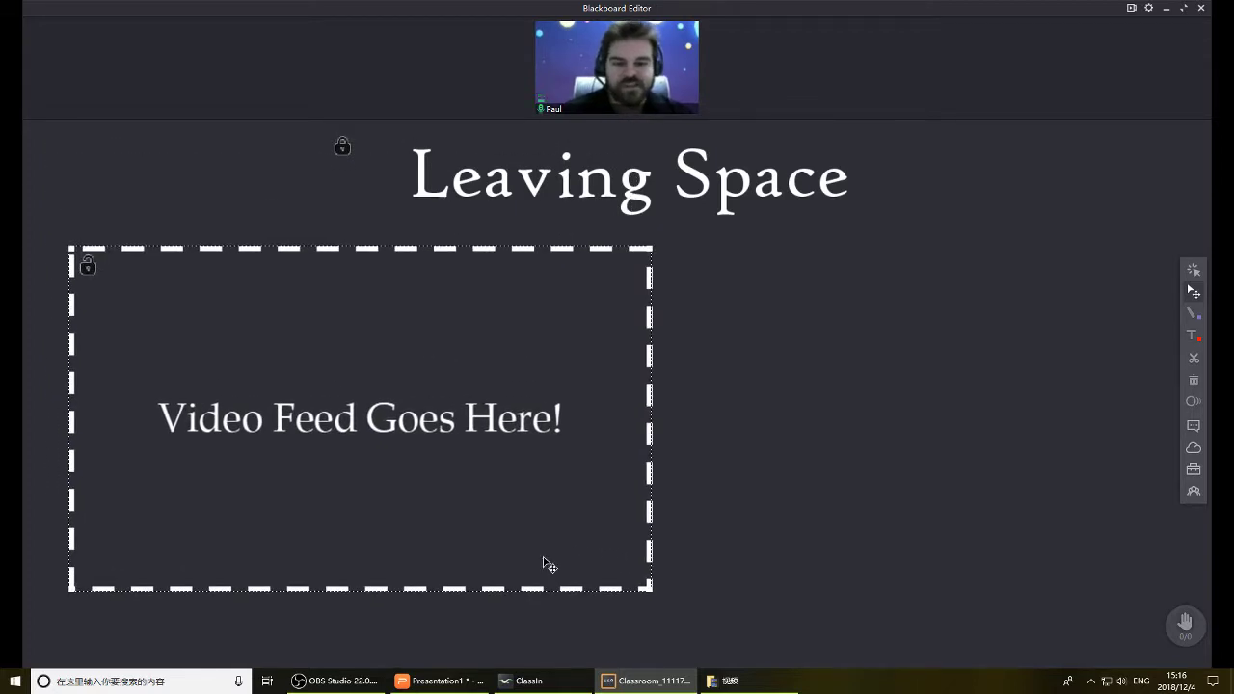
Resize and reposition the placeholder to fit the webcam feed laid over it, and return the feed to its seat above the blackboard.
{"action": "left_click_drag", "start_coordinate": [587, 74], "coordinate": [372, 468]}
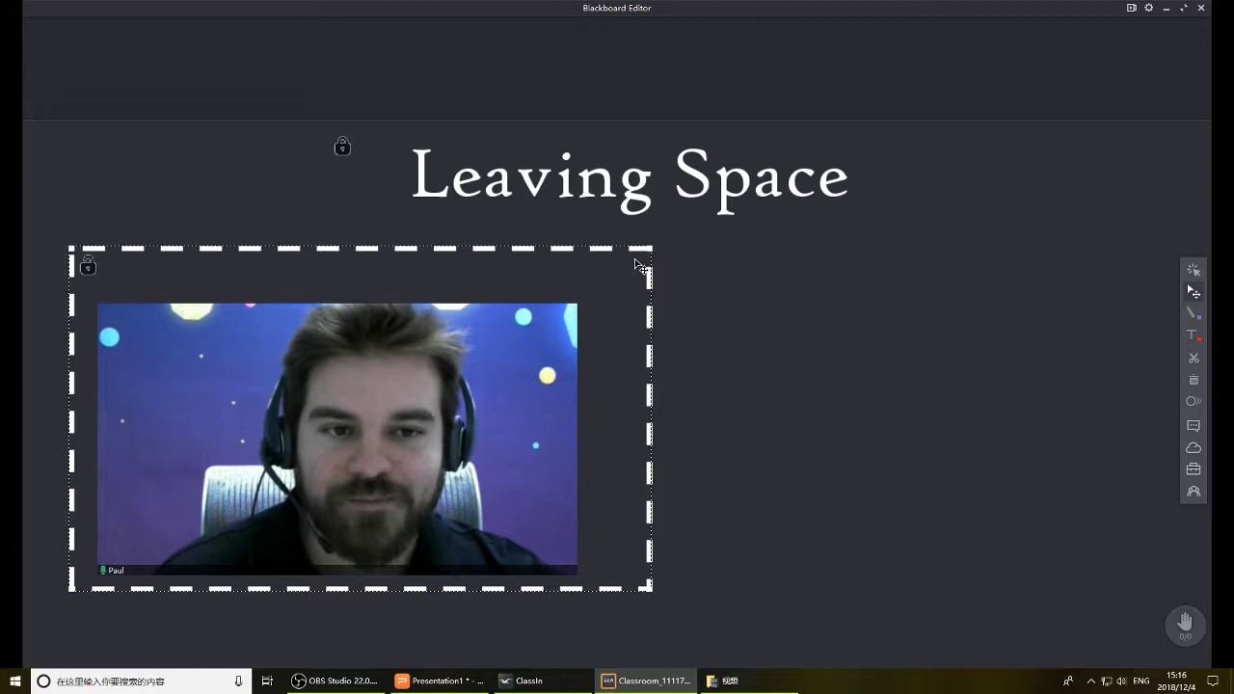
{"action": "left_click_drag", "start_coordinate": [656, 256], "coordinate": [500, 344]}
{"action": "left_click_drag", "start_coordinate": [133, 457], "coordinate": [500, 435]}
{"action": "left_click_drag", "start_coordinate": [69, 337], "coordinate": [60, 300]}
{"action": "left_click_drag", "start_coordinate": [753, 466], "coordinate": [355, 476]}
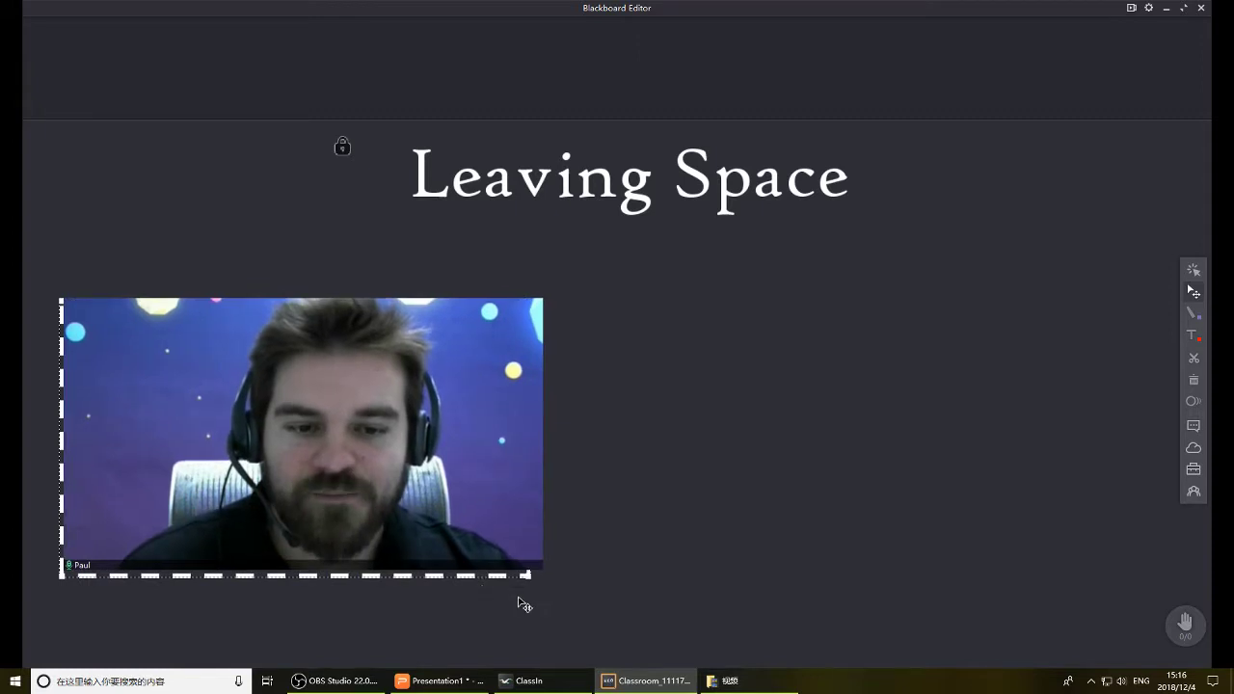
{"action": "left_click_drag", "start_coordinate": [528, 579], "coordinate": [557, 583]}
{"action": "left_click_drag", "start_coordinate": [307, 355], "coordinate": [628, 88]}
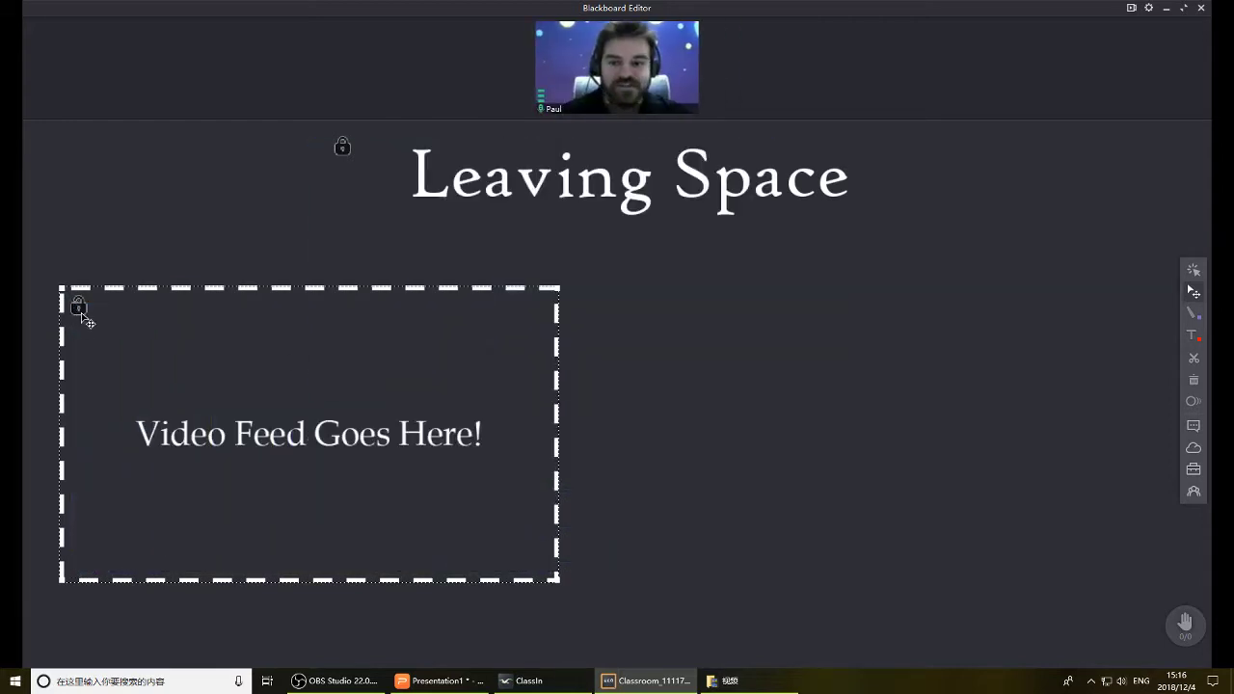
{"action": "left_click_drag", "start_coordinate": [191, 355], "coordinate": [184, 350]}
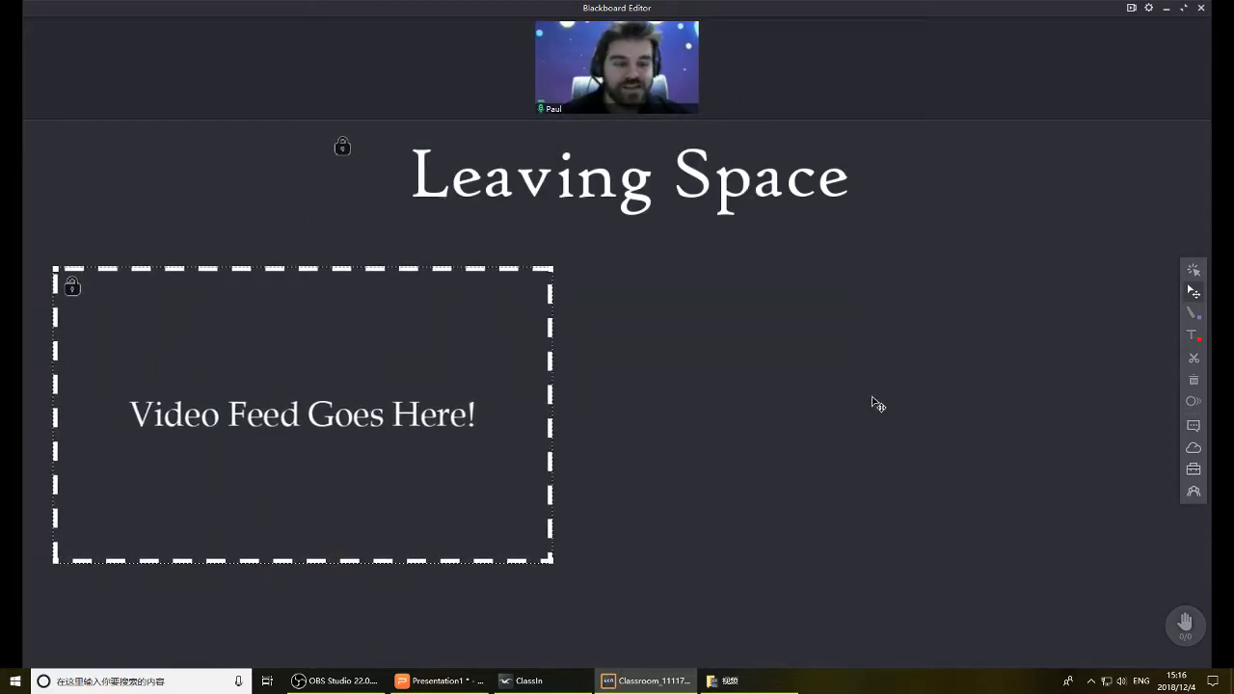
Draw a large freehand purple rectangle with the pen to the right of the "Video Feed Goes Here!" placeholder.
{"action": "left_click", "coordinate": [1194, 312]}
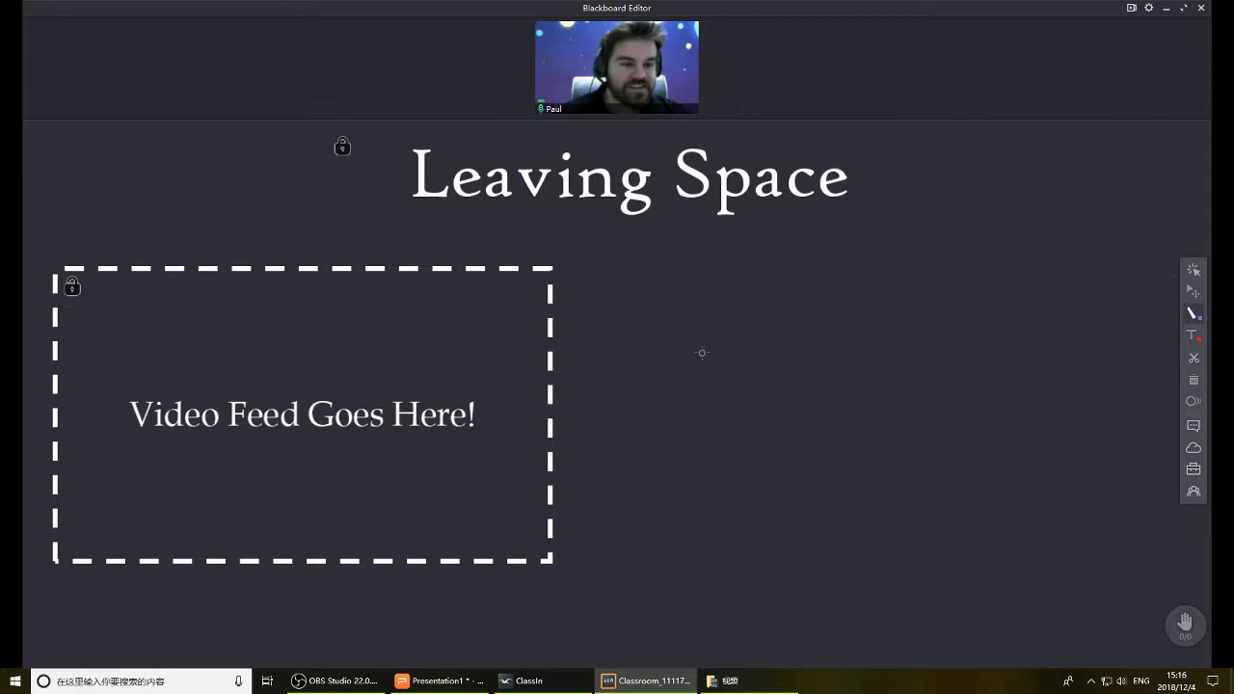
{"action": "left_click_drag", "start_coordinate": [674, 277], "coordinate": [684, 607]}
{"action": "left_click_drag", "start_coordinate": [1076, 281], "coordinate": [661, 260]}
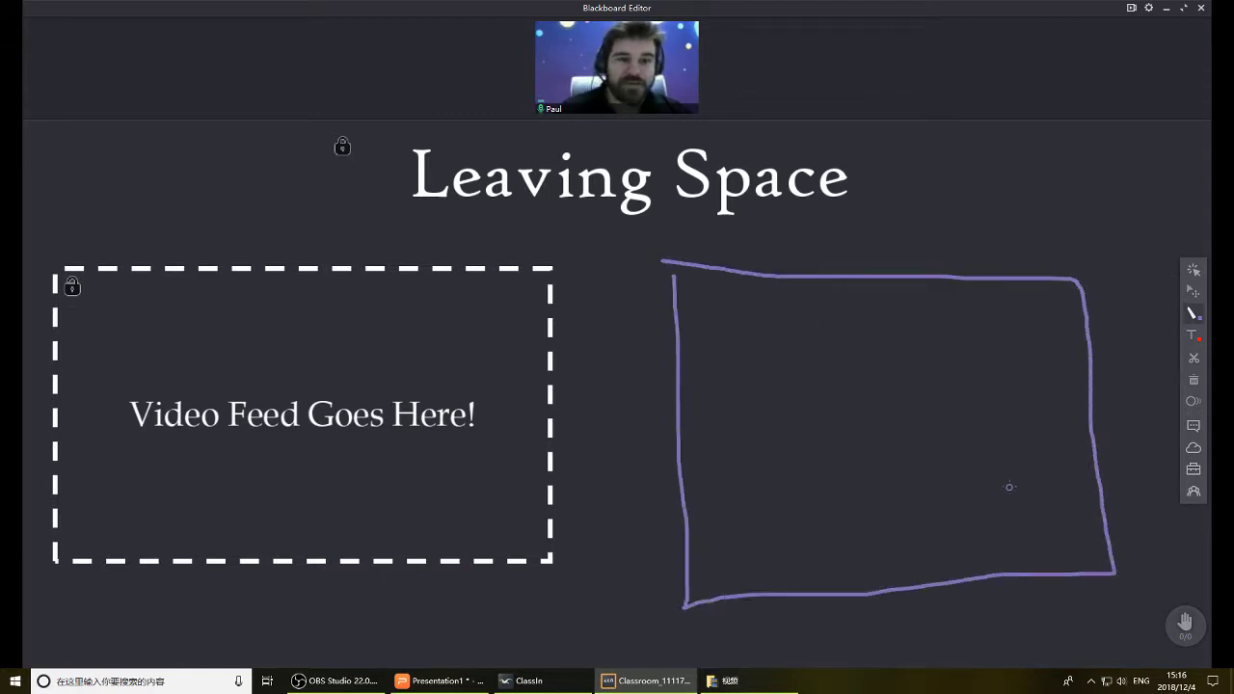
Shift the "Video Feed Goes Here!" placeholder slightly to the right and delete the freehand purple rectangle.
{"action": "left_click", "coordinate": [1194, 291]}
{"action": "mouse_move", "coordinate": [857, 278]}
{"action": "left_mouse_down"}
{"action": "mouse_move", "coordinate": [836, 316]}
{"action": "mouse_move", "coordinate": [832, 305]}
{"action": "left_mouse_up"}
{"action": "left_click_drag", "start_coordinate": [480, 389], "coordinate": [504, 394]}
{"action": "left_click", "coordinate": [730, 299]}
{"action": "key", "text": "Delete"}
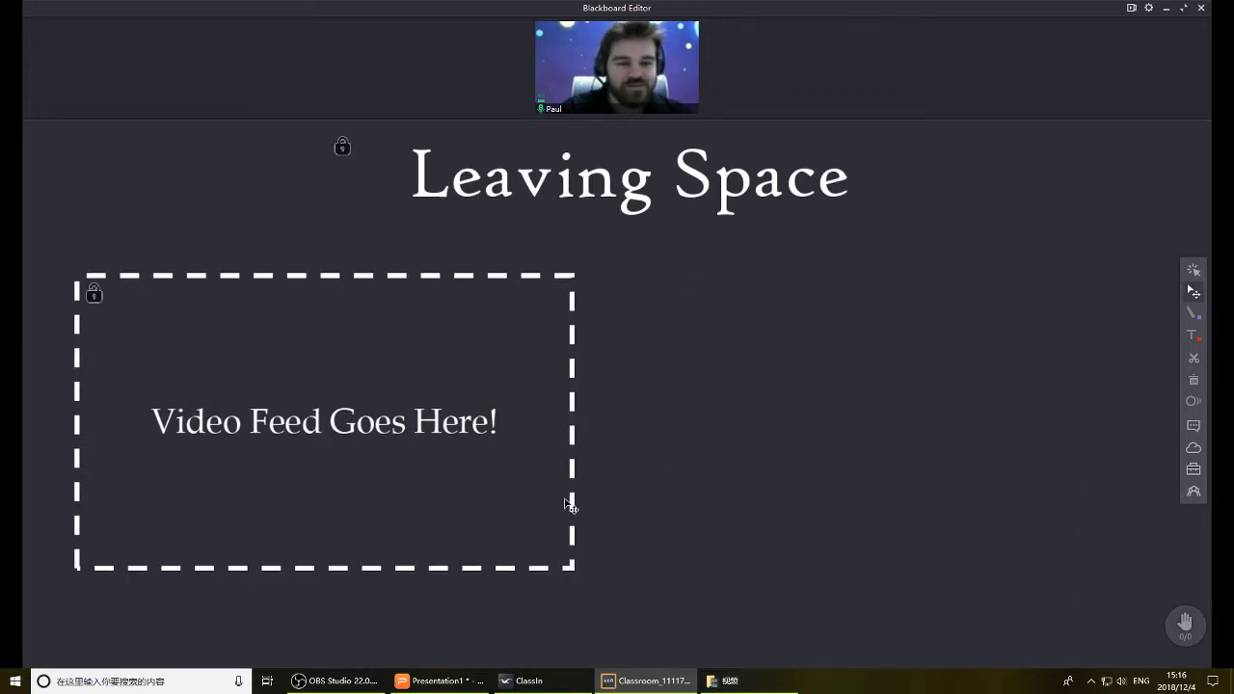
{"action": "left_click", "coordinate": [524, 481]}
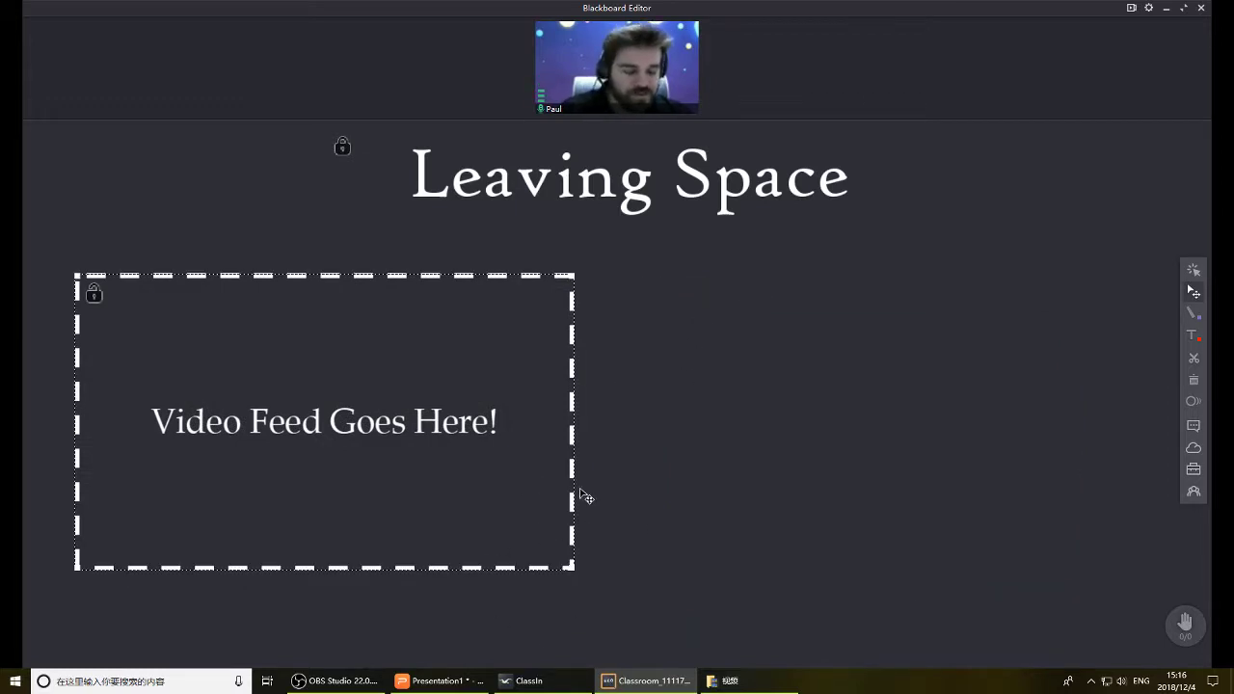
Delete the "Video Feed Goes Here!" placeholder and add the Dice teaching tool in the lower-right area of the blackboard.
{"action": "key", "text": "Delete"}
{"action": "left_click", "coordinate": [1193, 470]}
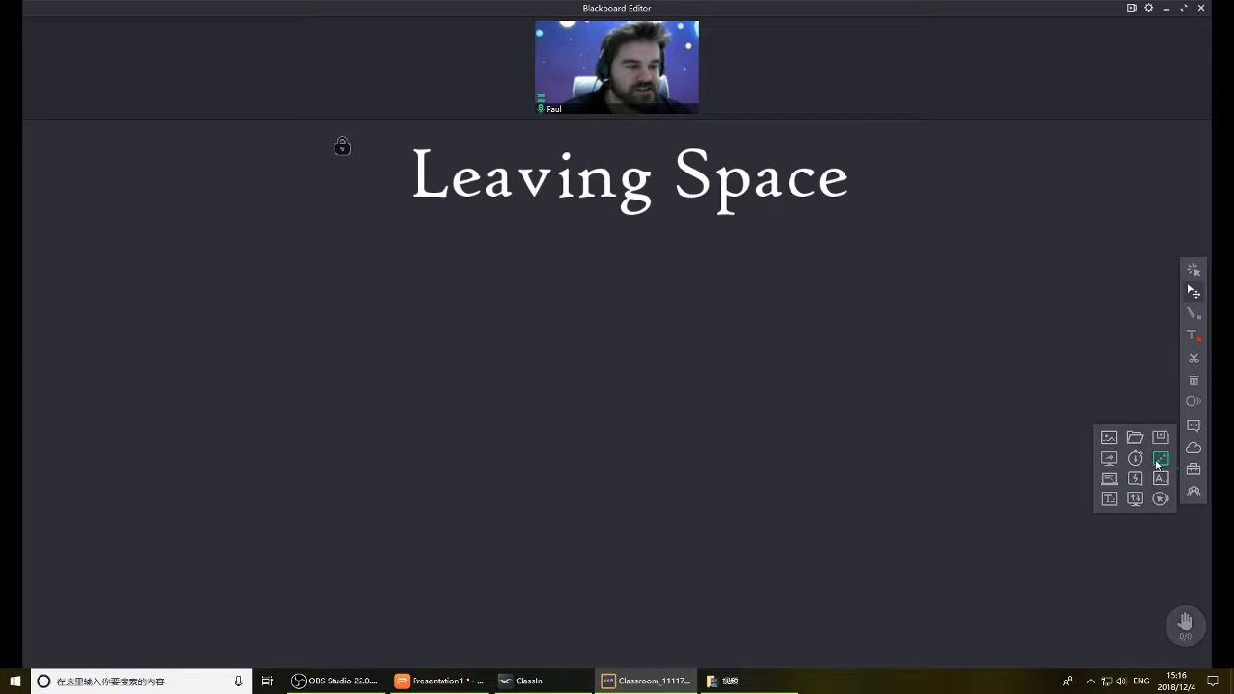
{"action": "left_click", "coordinate": [1160, 459]}
{"action": "left_click_drag", "start_coordinate": [643, 315], "coordinate": [1061, 374]}
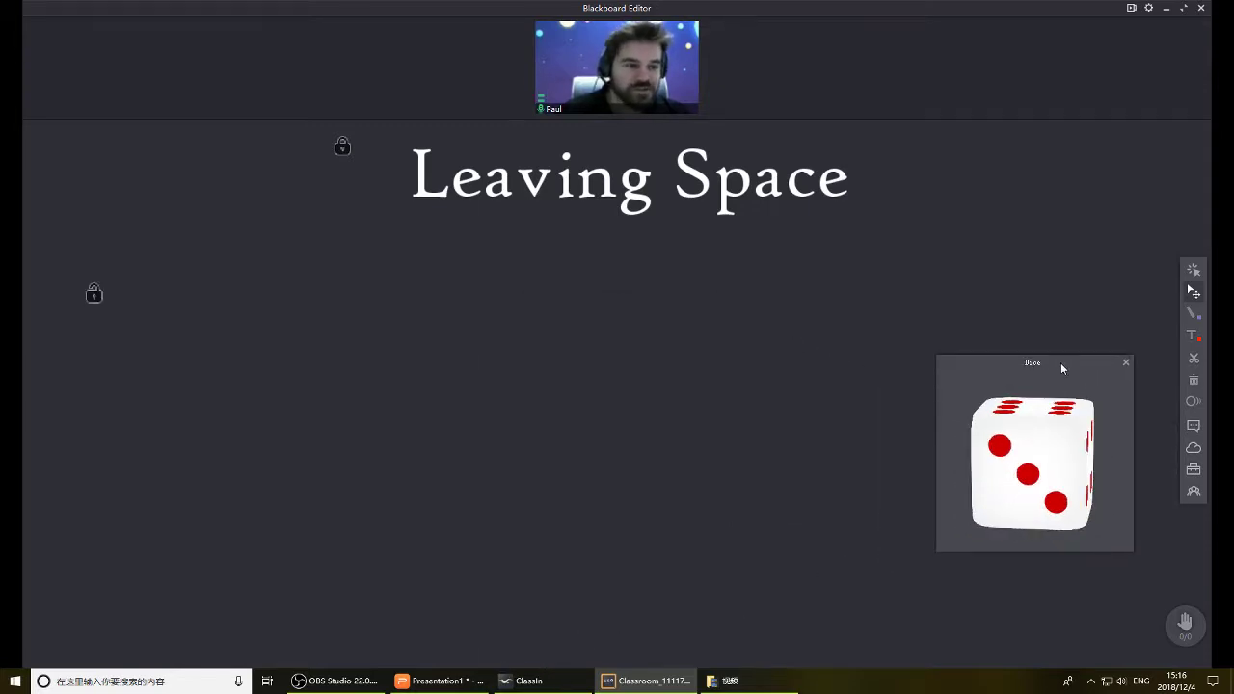
{"action": "left_click_drag", "start_coordinate": [1062, 369], "coordinate": [1060, 442]}
Draw a large freehand purple frame, two short wavy lines beside it and an arrow pointing to the die with the pen.
{"action": "left_click", "coordinate": [1194, 312]}
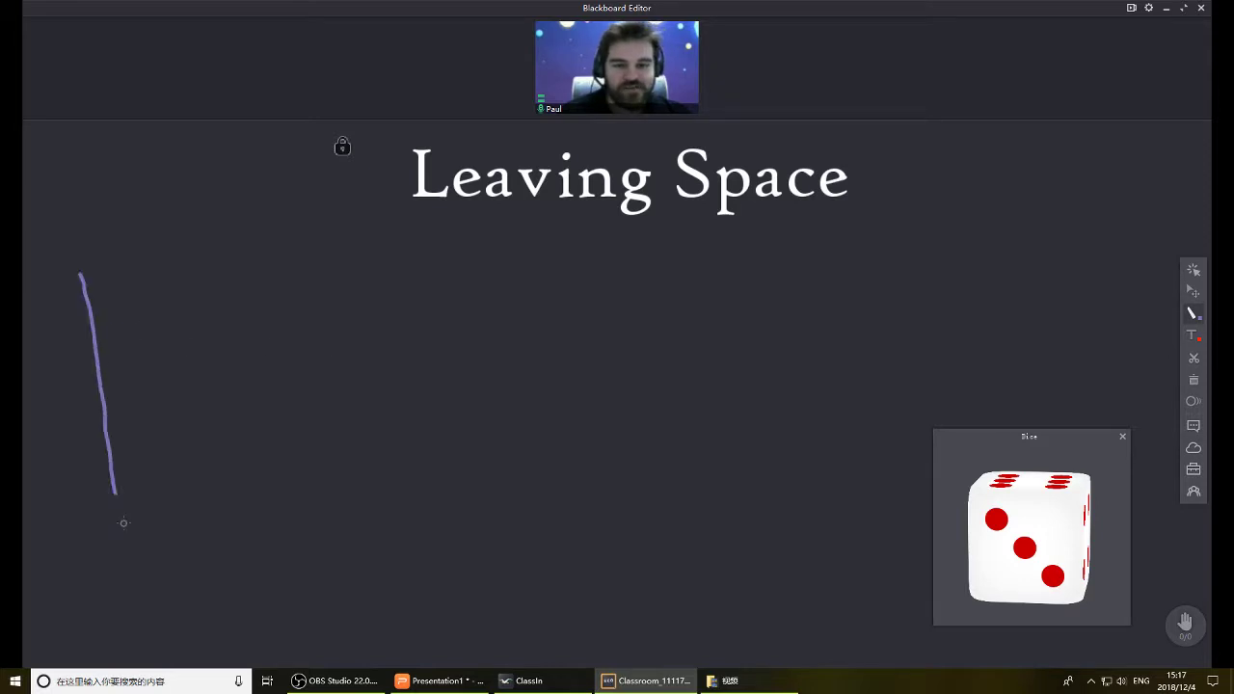
{"action": "left_click_drag", "start_coordinate": [124, 523], "coordinate": [701, 311]}
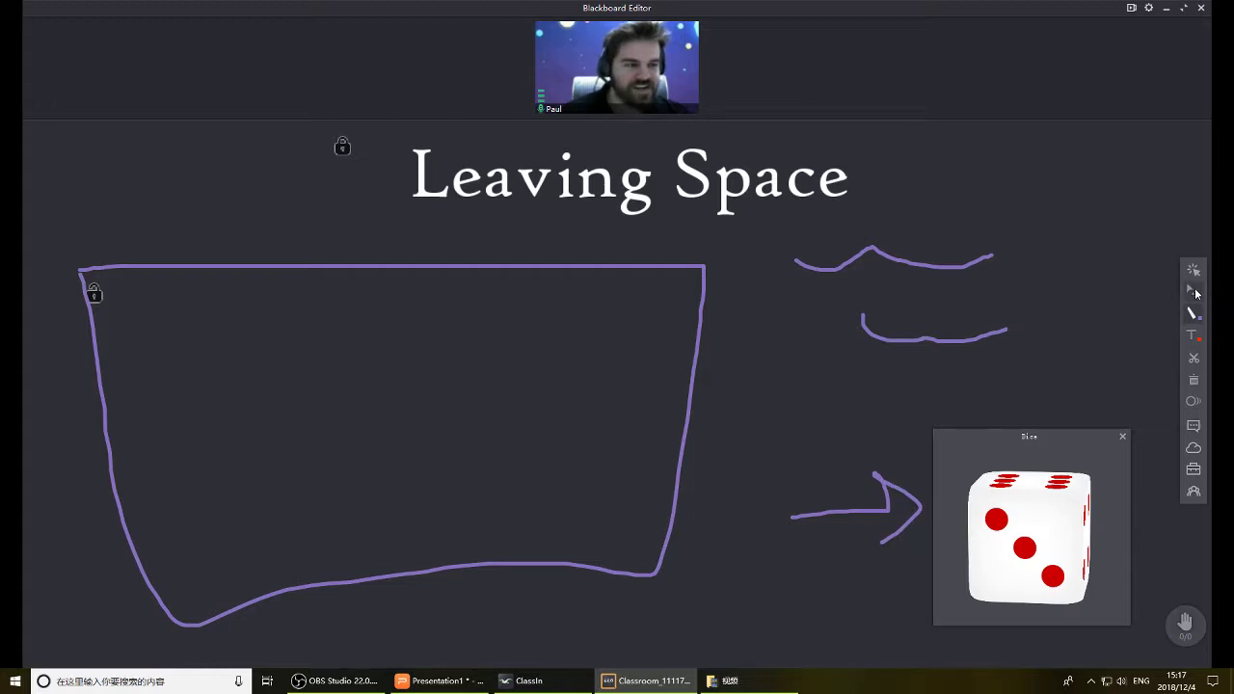
Shift the die slightly to the right and delete the freehand purple arrow next to it.
{"action": "mouse_move", "coordinate": [1058, 431]}
{"action": "left_mouse_down"}
{"action": "mouse_move", "coordinate": [328, 211]}
{"action": "mouse_move", "coordinate": [809, 276]}
{"action": "mouse_move", "coordinate": [1097, 428]}
{"action": "mouse_move", "coordinate": [1080, 432]}
{"action": "left_mouse_up"}
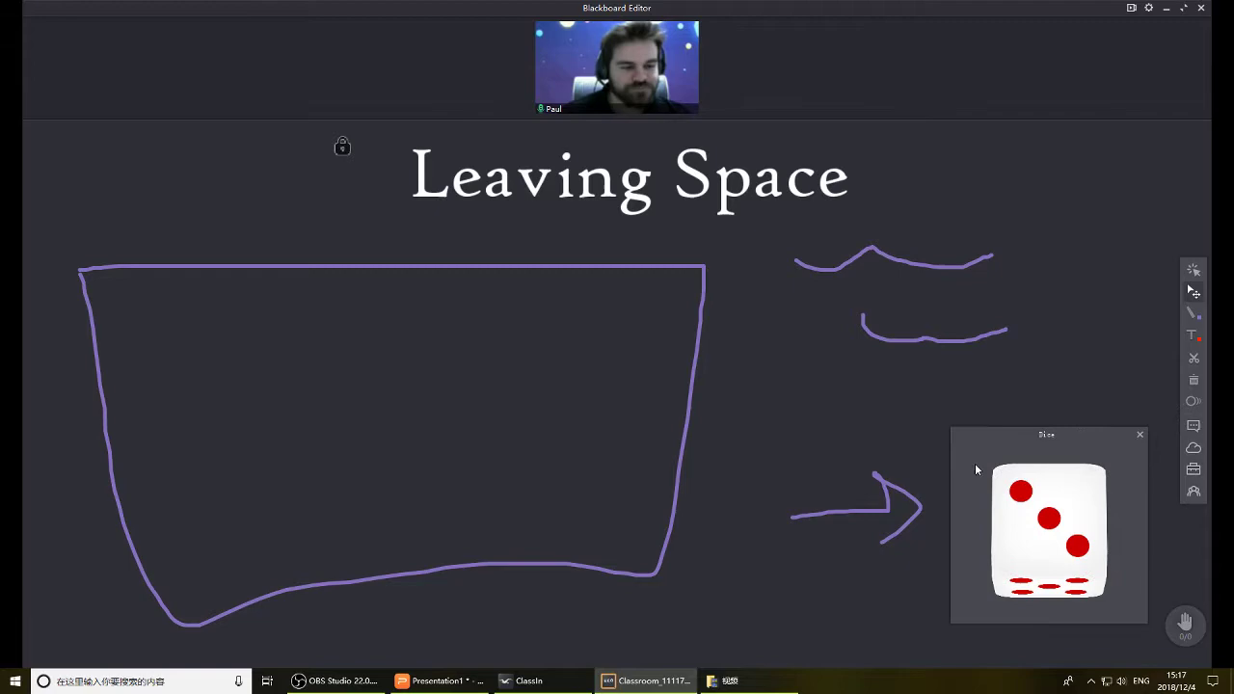
{"action": "left_click", "coordinate": [892, 508]}
{"action": "key", "text": "Delete"}
Copy the "Die Goes Here!" placeholder from WPS Presentation, paste it into the Blackboard Editor and shrink it to fit around the die.
{"action": "left_click", "coordinate": [438, 681]}
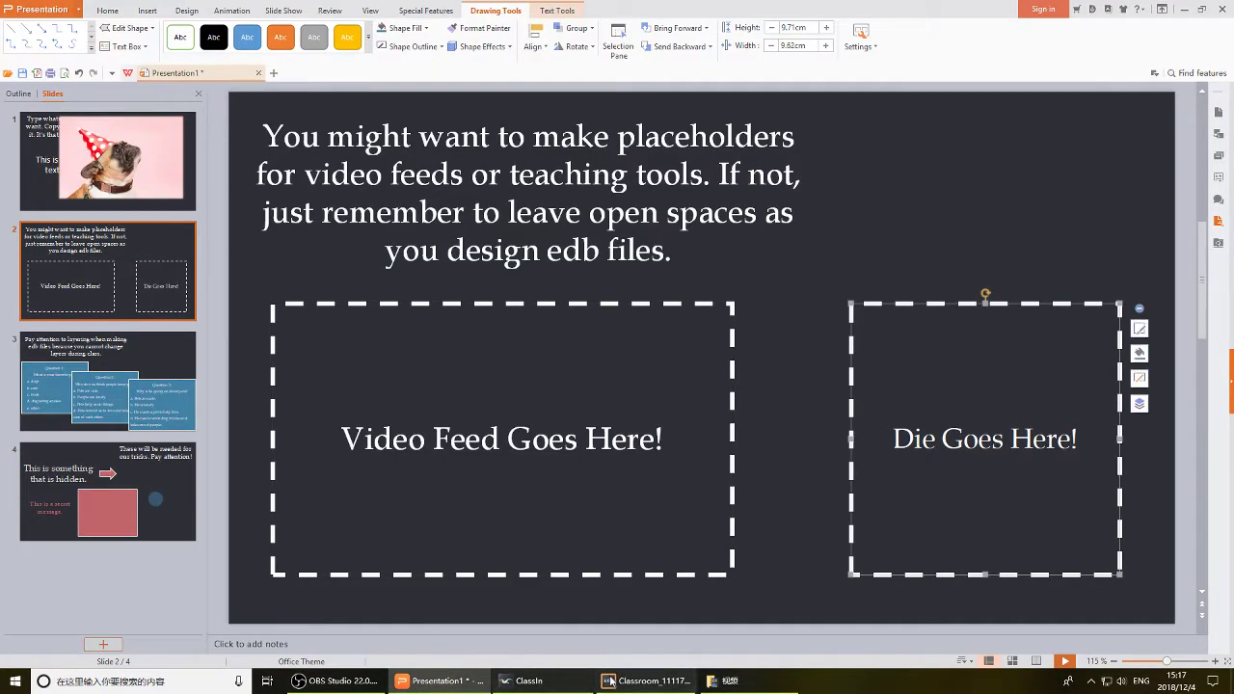
{"action": "left_click", "coordinate": [646, 681]}
{"action": "key", "text": "ctrl+v"}
{"action": "left_click_drag", "start_coordinate": [358, 358], "coordinate": [1083, 493]}
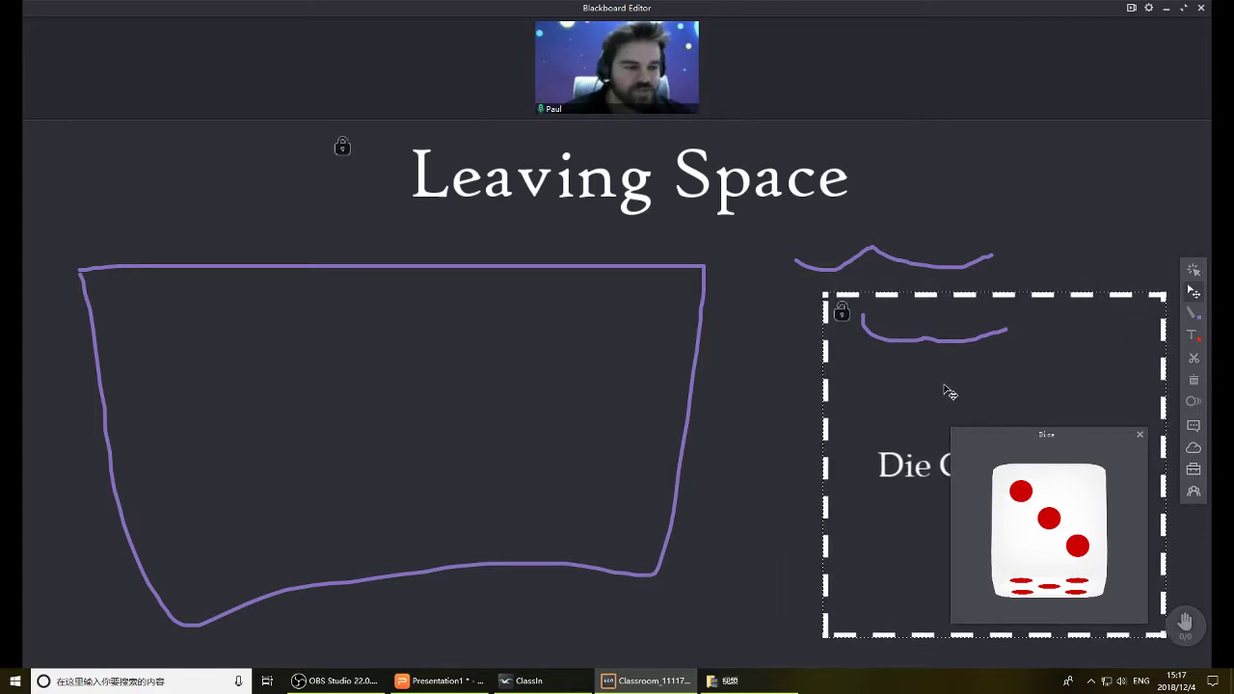
{"action": "left_click_drag", "start_coordinate": [830, 307], "coordinate": [955, 426]}
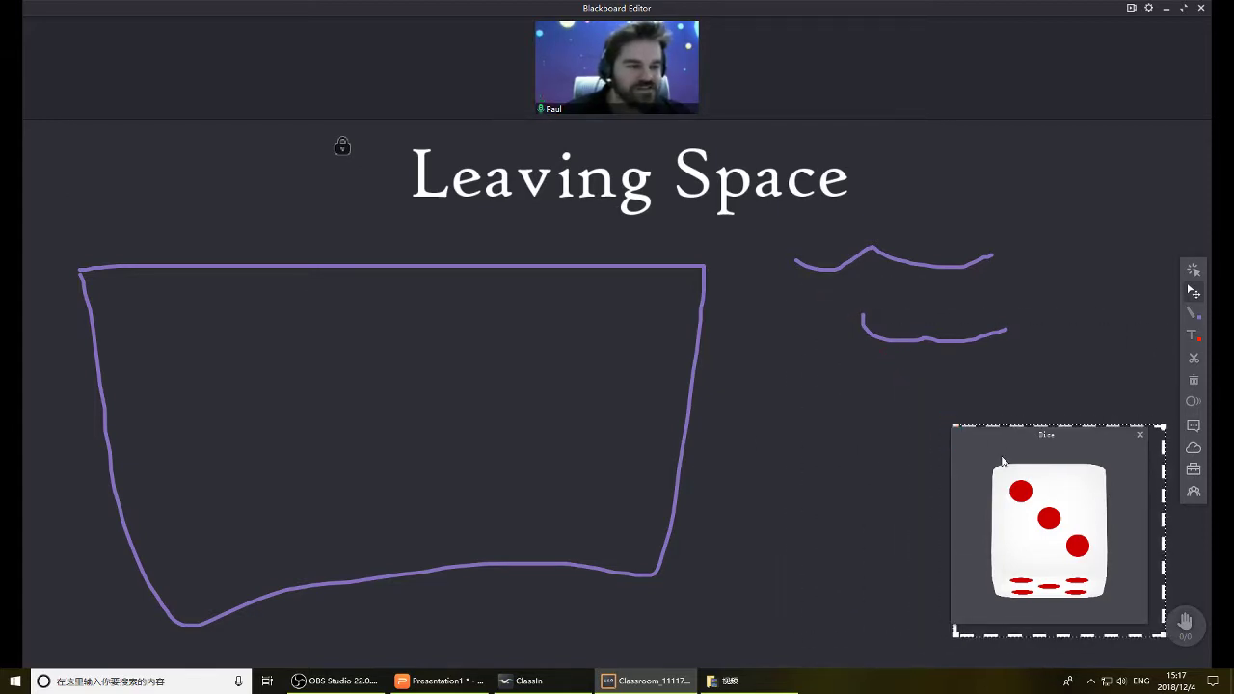
Close the Dice tool and arrange the two freehand purple lines above the "Die Goes Here!" placeholder.
{"action": "left_click", "coordinate": [1138, 434]}
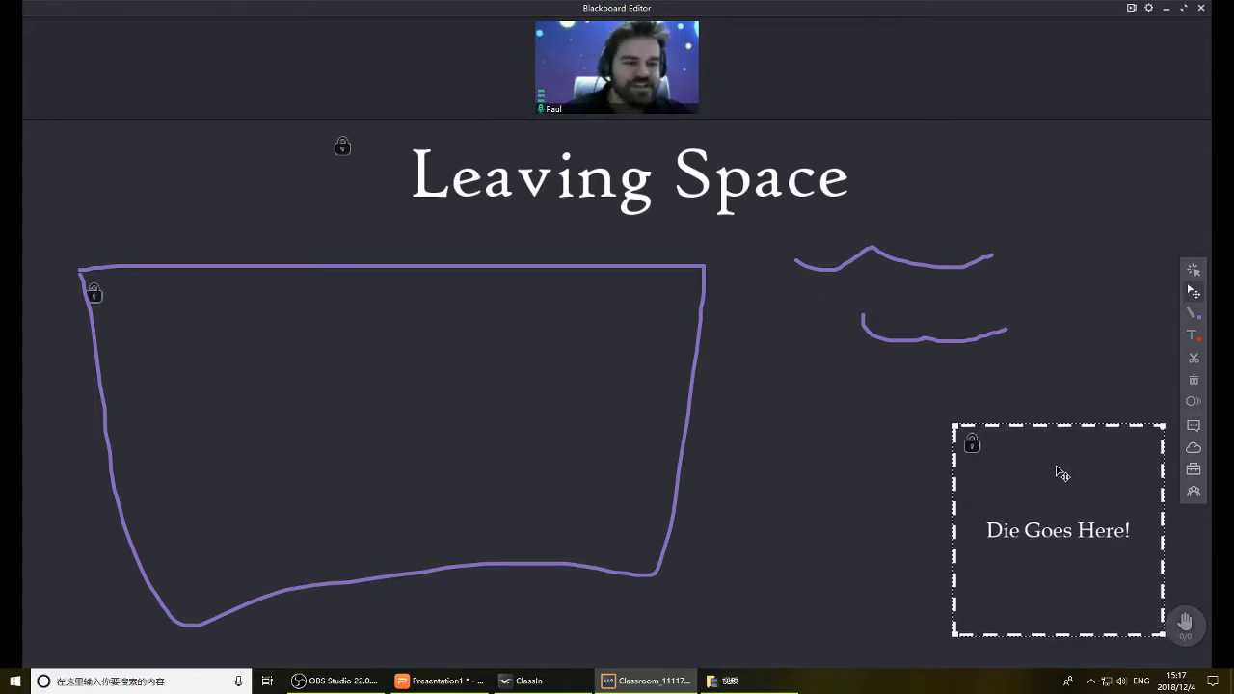
{"action": "left_click", "coordinate": [880, 484]}
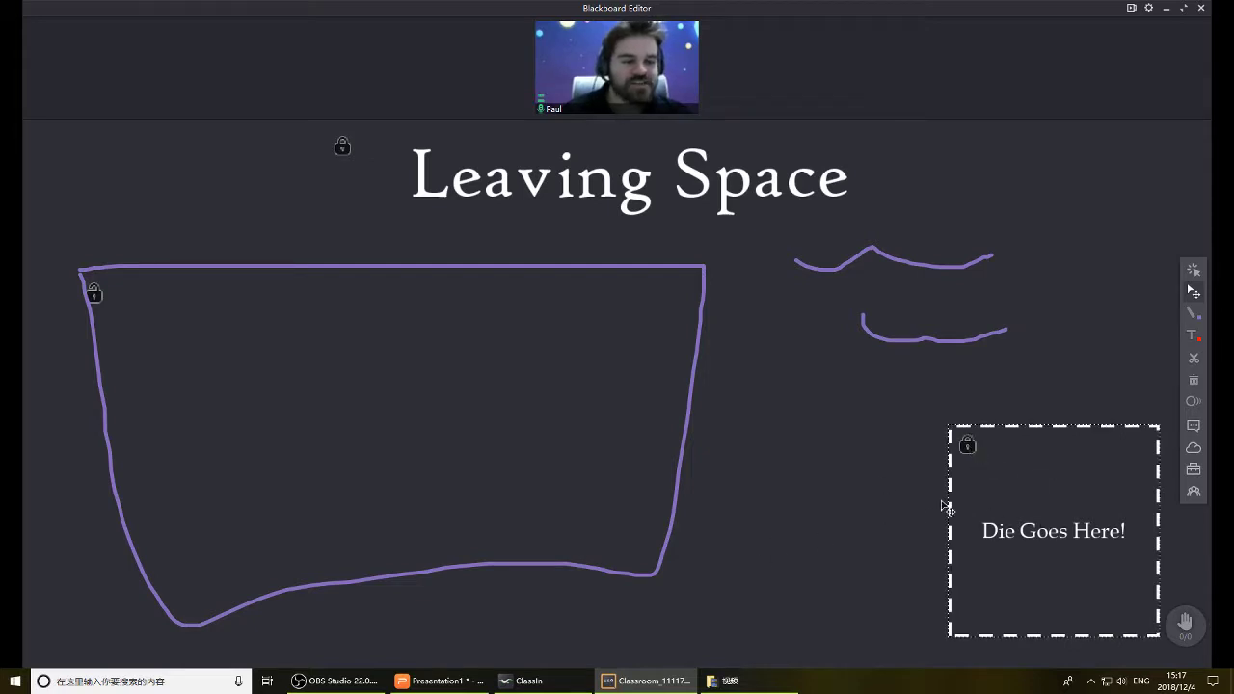
{"action": "left_click_drag", "start_coordinate": [910, 318], "coordinate": [1016, 364]}
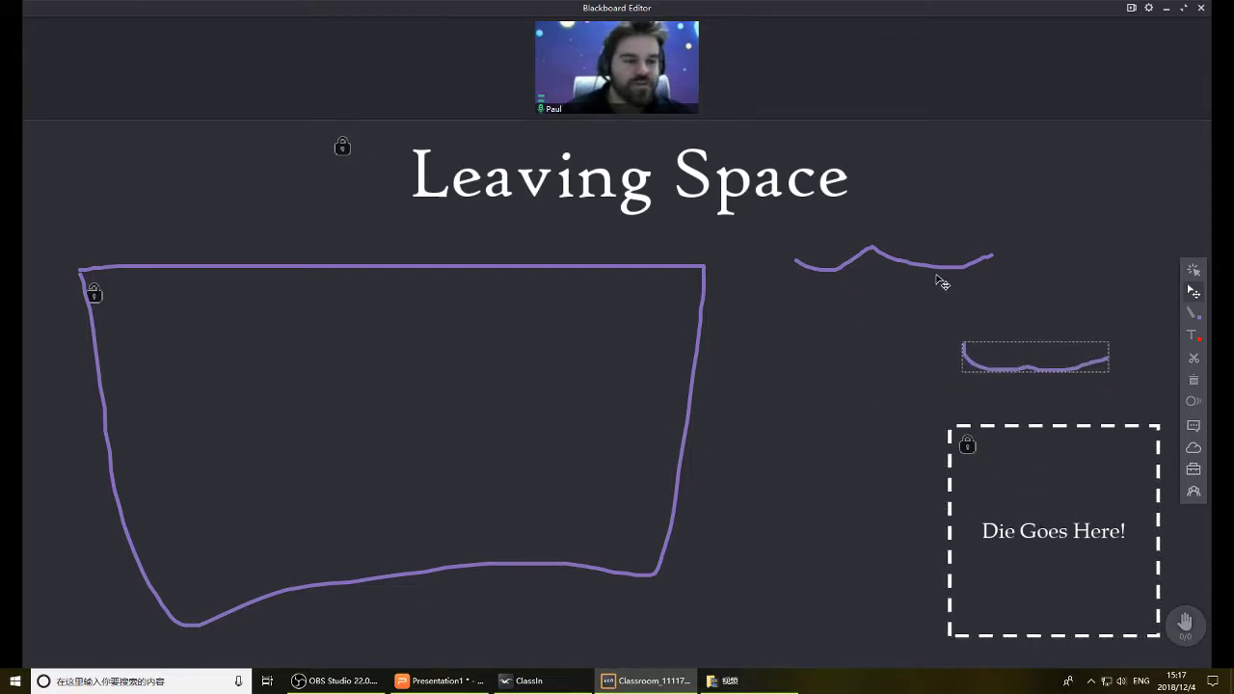
{"action": "left_click", "coordinate": [1024, 295]}
{"action": "left_click_drag", "start_coordinate": [936, 269], "coordinate": [1043, 310]}
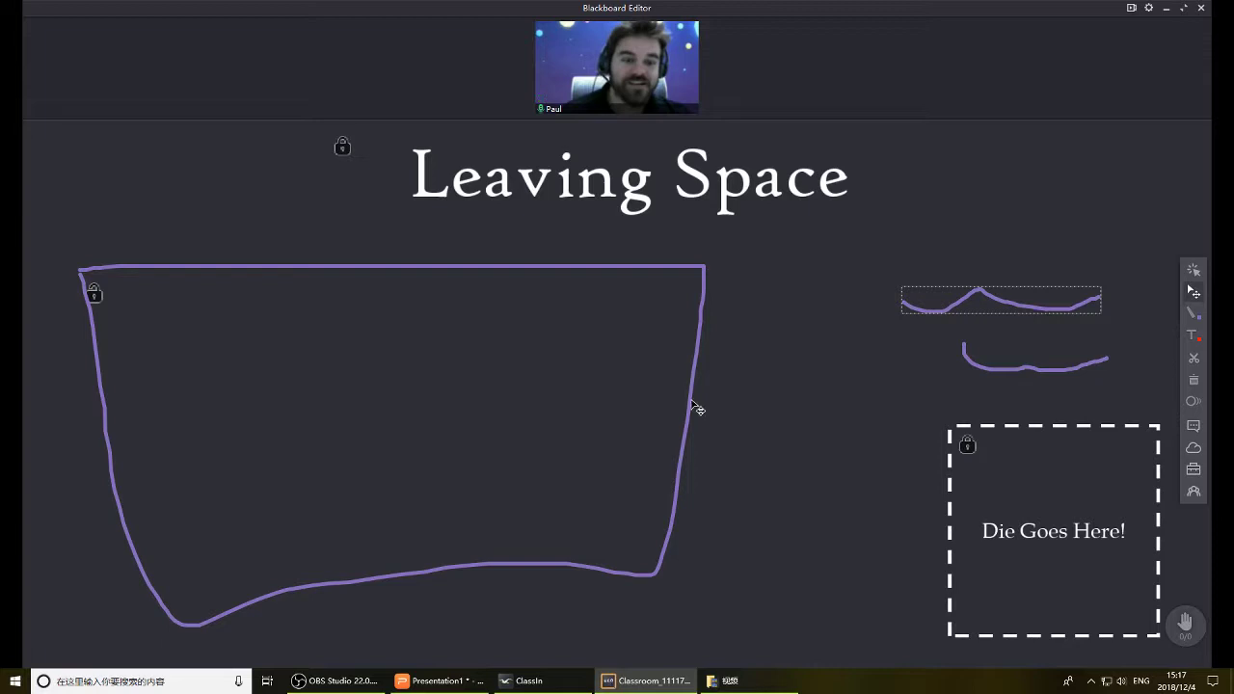
Delete the large freehand purple frame and the two purple lines above the "Die Goes Here!" placeholder.
{"action": "mouse_move", "coordinate": [696, 409]}
{"action": "left_mouse_down"}
{"action": "mouse_move", "coordinate": [716, 440]}
{"action": "mouse_move", "coordinate": [700, 414]}
{"action": "left_mouse_up"}
{"action": "key", "text": "Delete"}
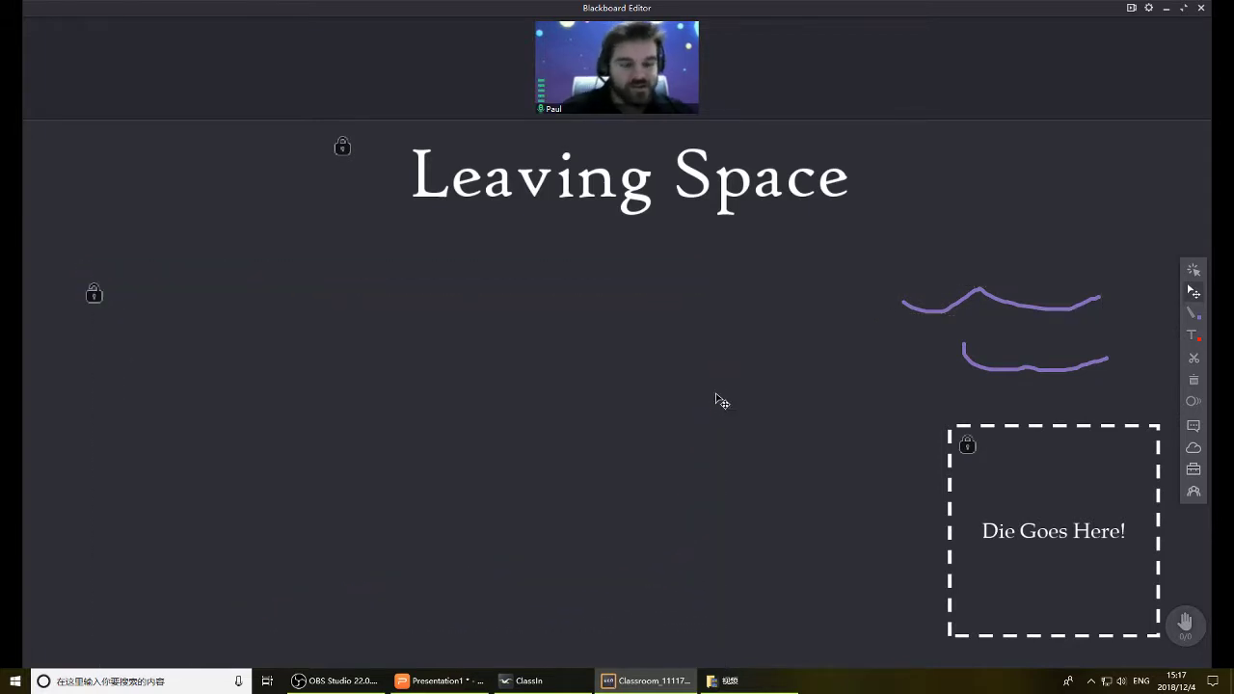
{"action": "mouse_move", "coordinate": [904, 223]}
{"action": "left_mouse_down"}
{"action": "mouse_move", "coordinate": [1031, 394]}
{"action": "mouse_move", "coordinate": [1049, 393]}
{"action": "left_mouse_up"}
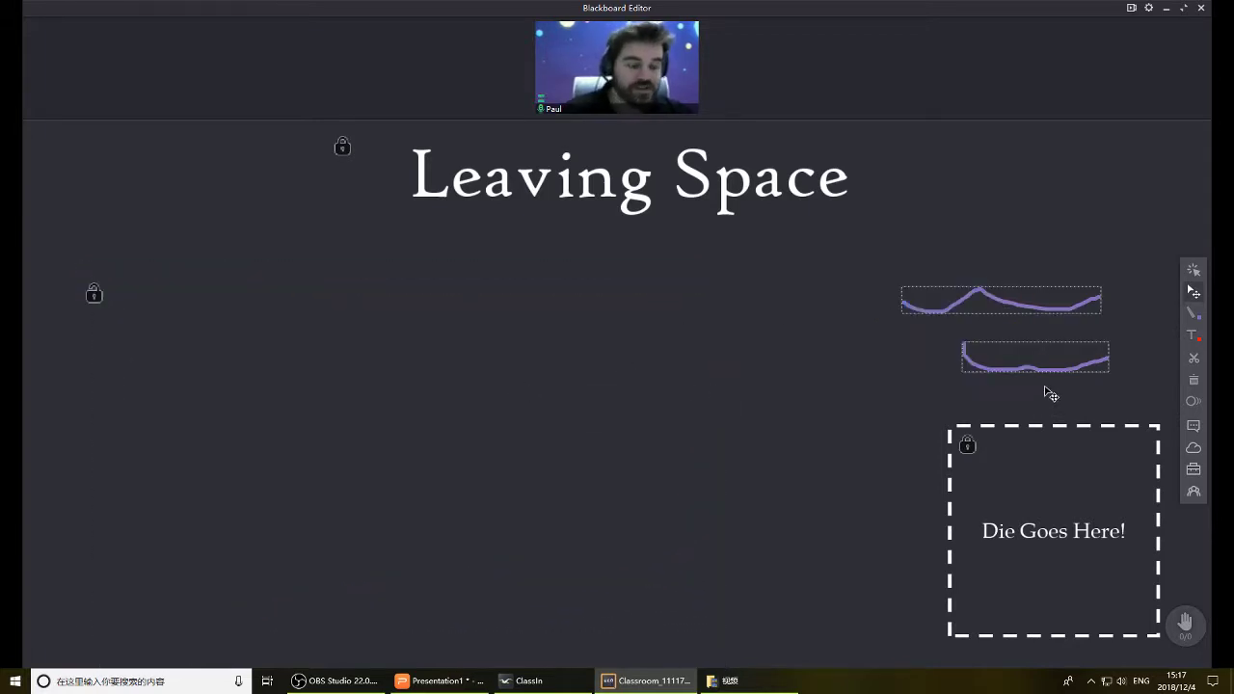
{"action": "key", "text": "Delete"}
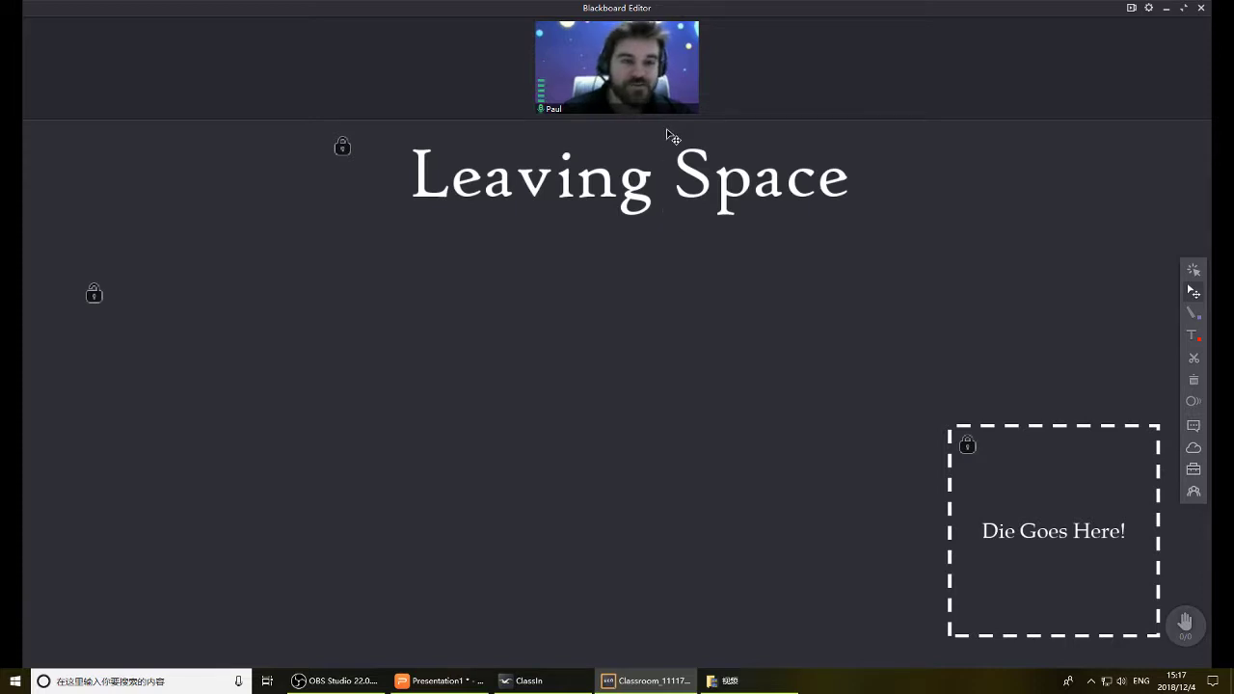
Place the webcam feed on the blackboard in portrait shape, with the "Die Goes Here!" placeholder enlarged behind it below the heading's left side.
{"action": "left_click_drag", "start_coordinate": [672, 136], "coordinate": [350, 414]}
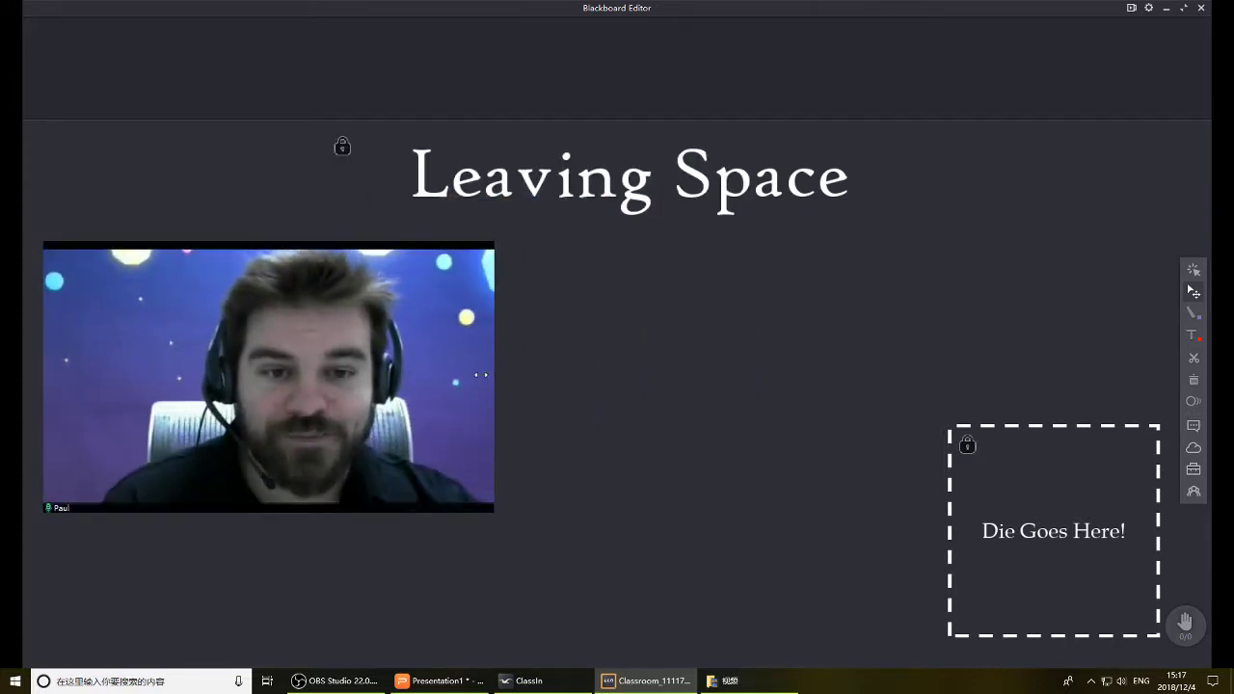
{"action": "left_click_drag", "start_coordinate": [480, 375], "coordinate": [270, 375]}
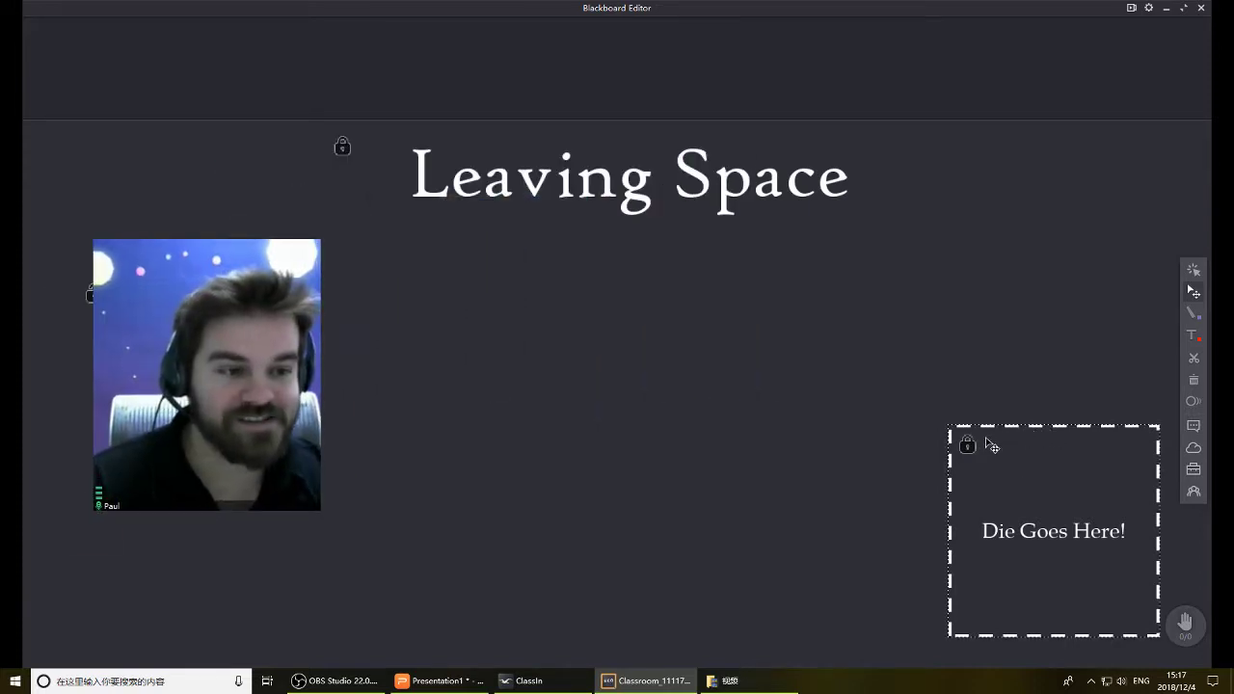
{"action": "left_click_drag", "start_coordinate": [991, 446], "coordinate": [686, 374]}
{"action": "left_click_drag", "start_coordinate": [301, 451], "coordinate": [352, 499]}
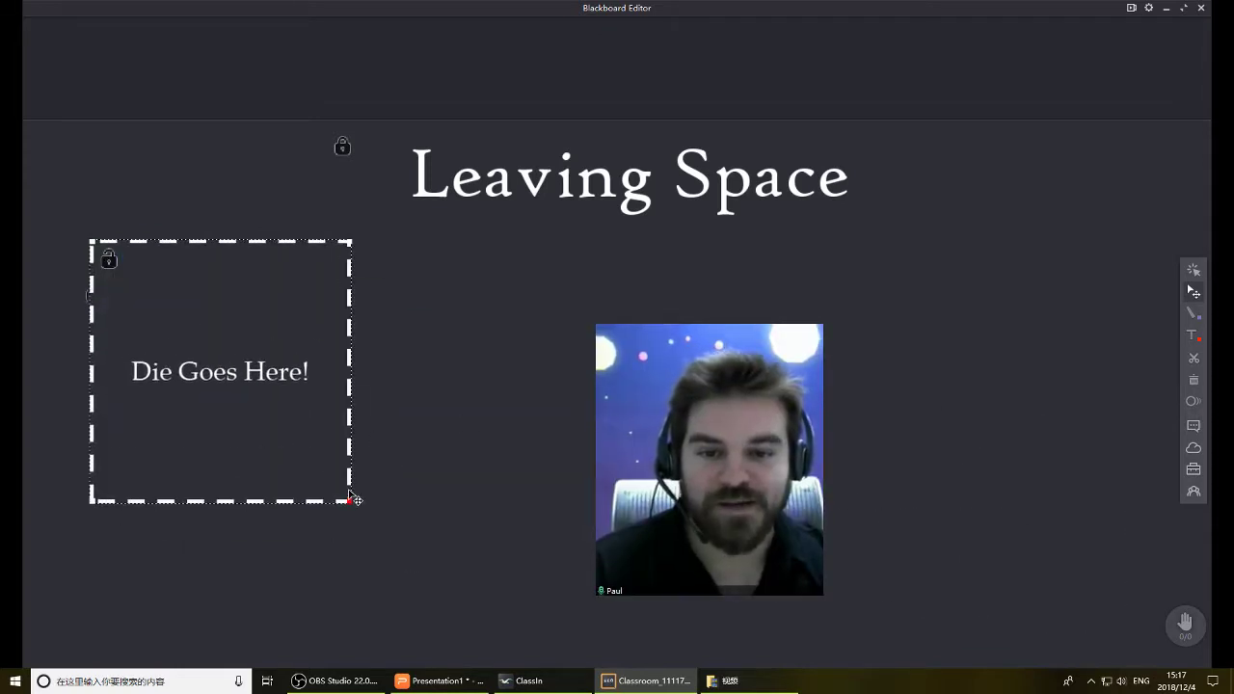
{"action": "left_click_drag", "start_coordinate": [697, 495], "coordinate": [210, 408]}
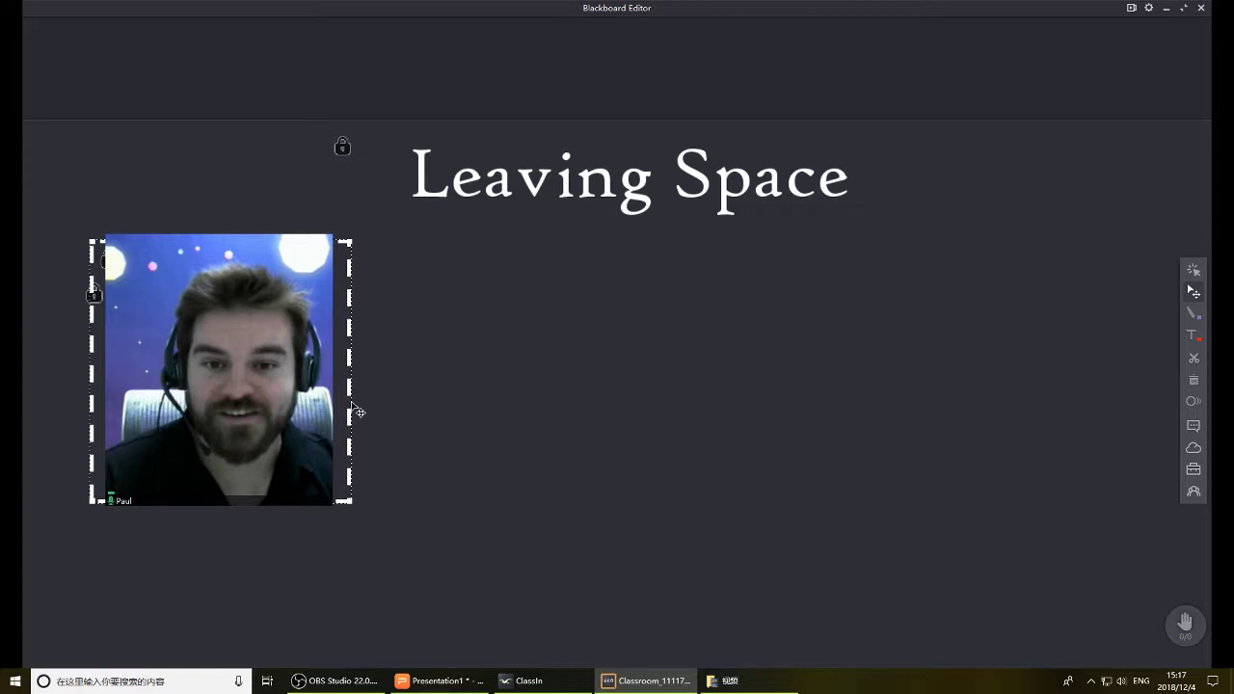
Add three more copies of the "Die Goes Here!" placeholder and spread them in a row to the right of the first.
{"action": "left_click_drag", "start_coordinate": [364, 399], "coordinate": [639, 427]}
{"action": "left_click_drag", "start_coordinate": [359, 427], "coordinate": [976, 408]}
{"action": "left_click_drag", "start_coordinate": [361, 407], "coordinate": [1147, 425]}
{"action": "left_click_drag", "start_coordinate": [816, 421], "coordinate": [769, 426]}
{"action": "left_click_drag", "start_coordinate": [505, 431], "coordinate": [457, 431]}
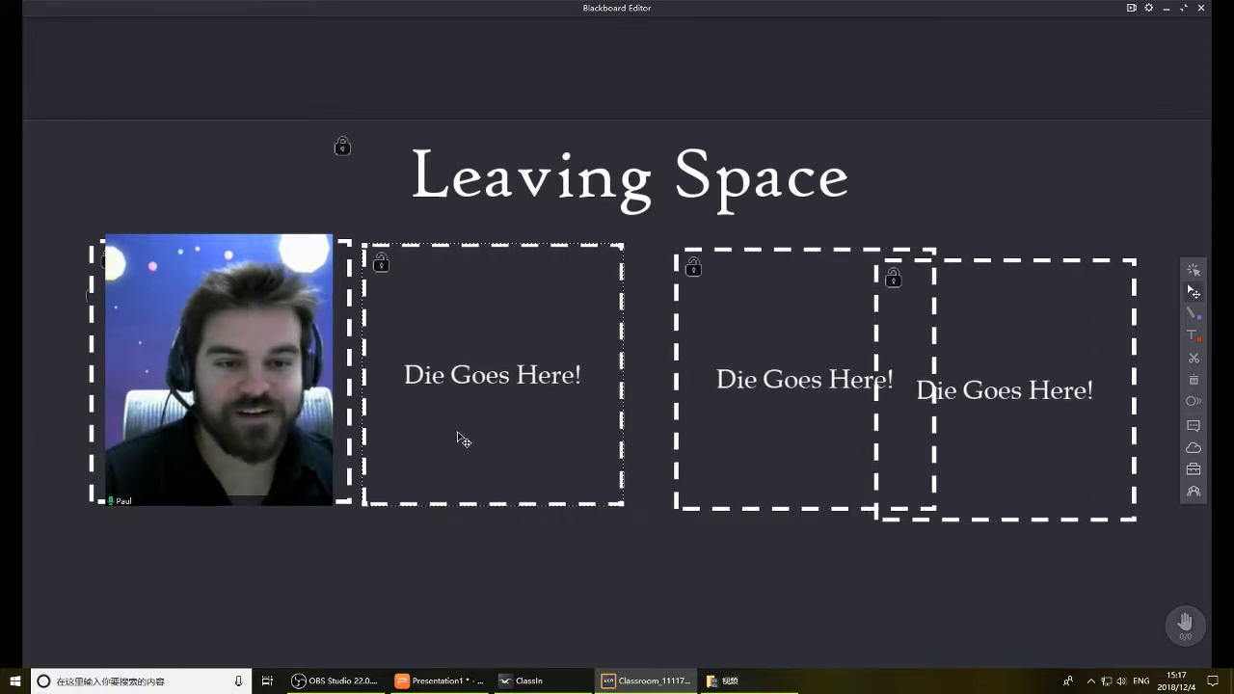
{"action": "left_click_drag", "start_coordinate": [699, 431], "coordinate": [645, 435]}
{"action": "left_click_drag", "start_coordinate": [1007, 430], "coordinate": [1040, 432]}
{"action": "left_click_drag", "start_coordinate": [483, 414], "coordinate": [500, 413]}
Return the webcam feed to its seat above the blackboard and delete all four "Die Goes Here!" placeholders.
{"action": "mouse_move", "coordinate": [312, 399]}
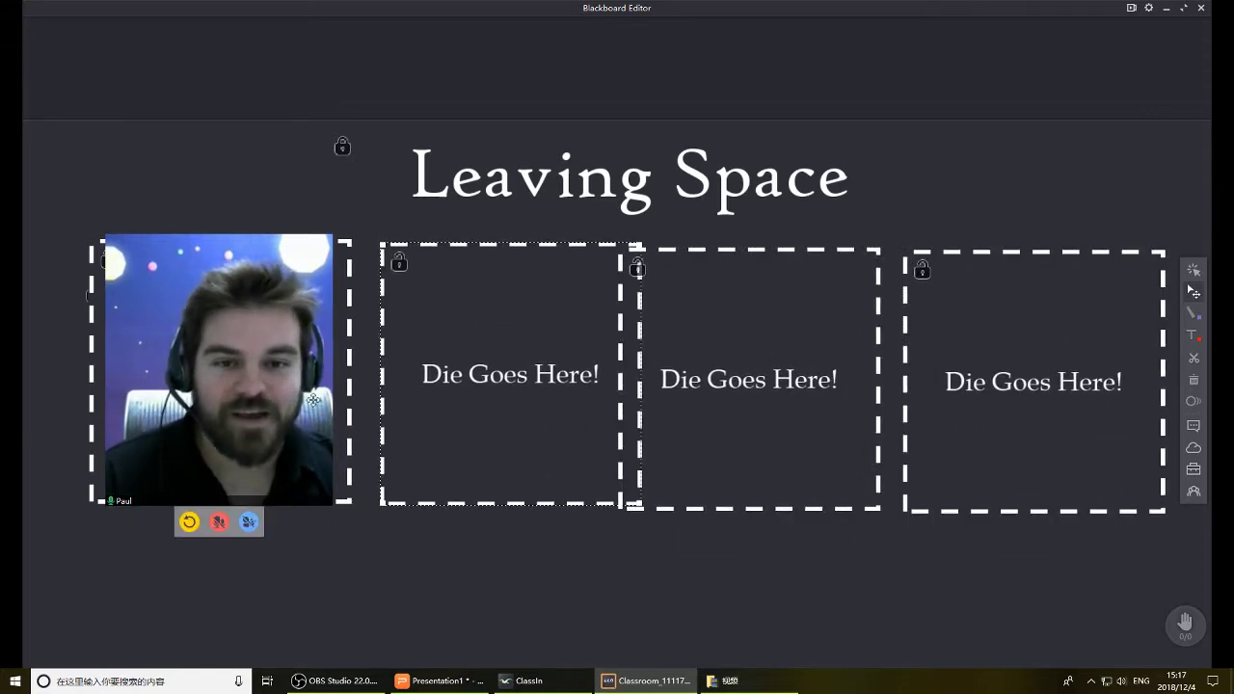
{"action": "left_click_drag", "start_coordinate": [312, 400], "coordinate": [589, 53]}
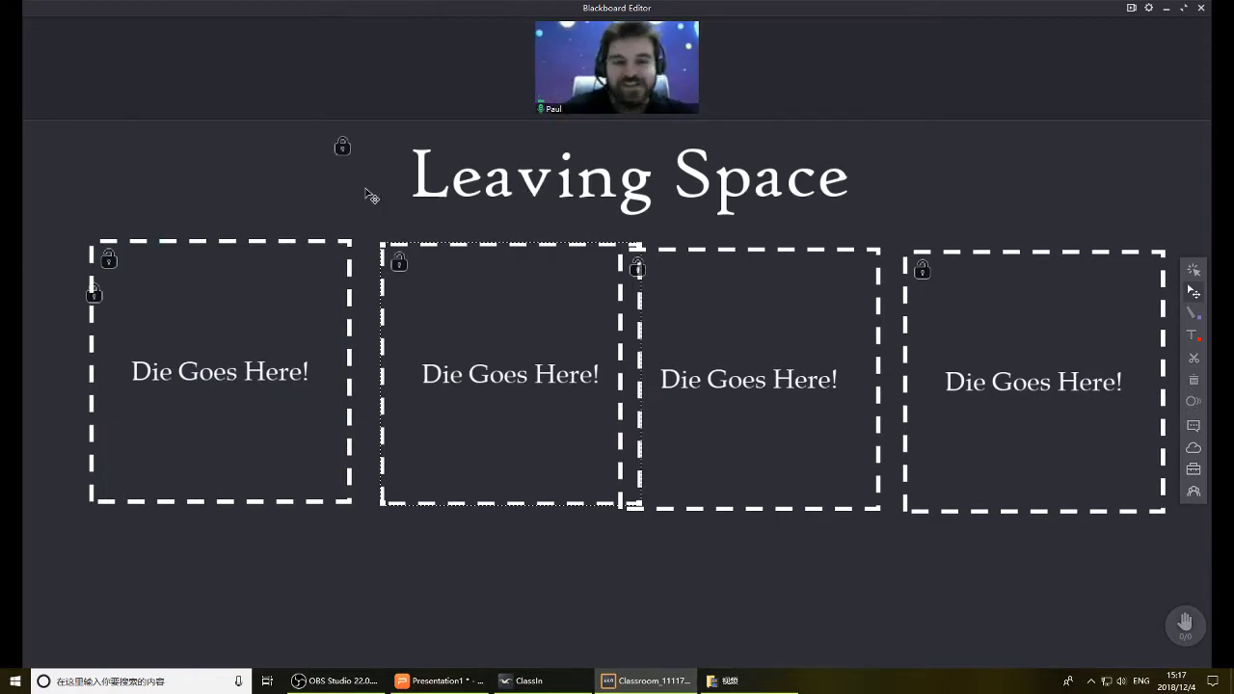
{"action": "key", "text": "Delete"}
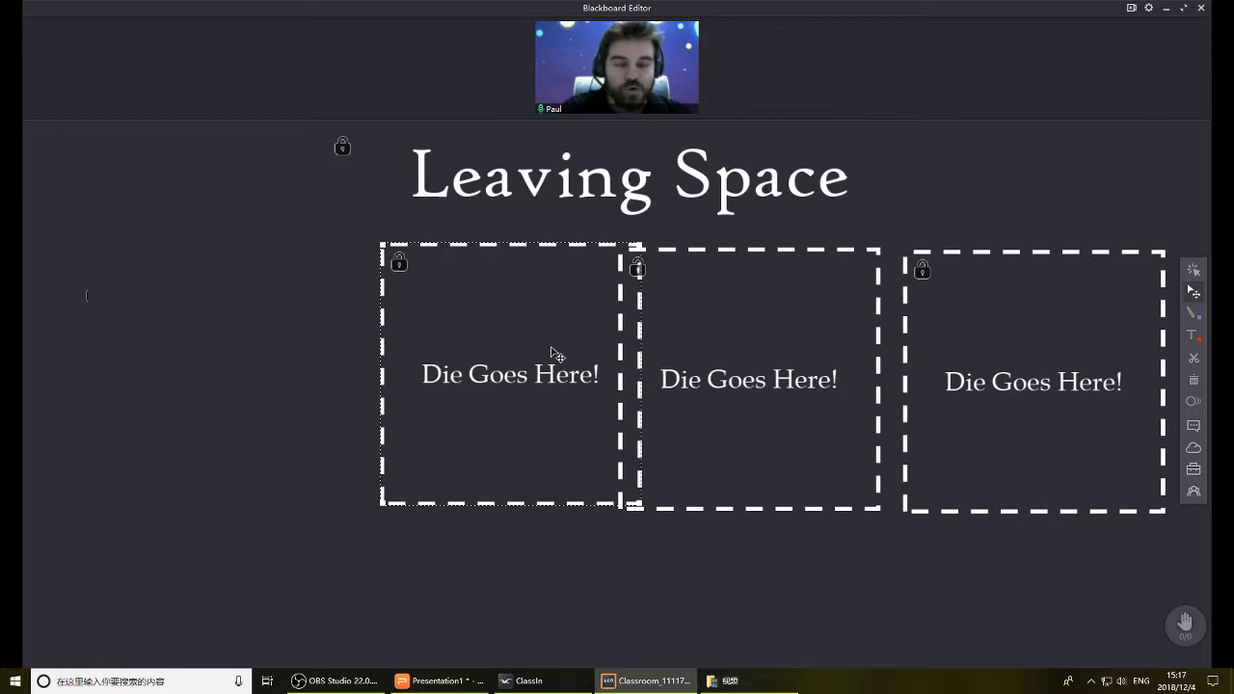
{"action": "key", "text": "Delete"}
{"action": "left_click", "coordinate": [733, 371]}
{"action": "key", "text": "Delete"}
{"action": "left_click", "coordinate": [992, 378]}
{"action": "key", "text": "Delete"}
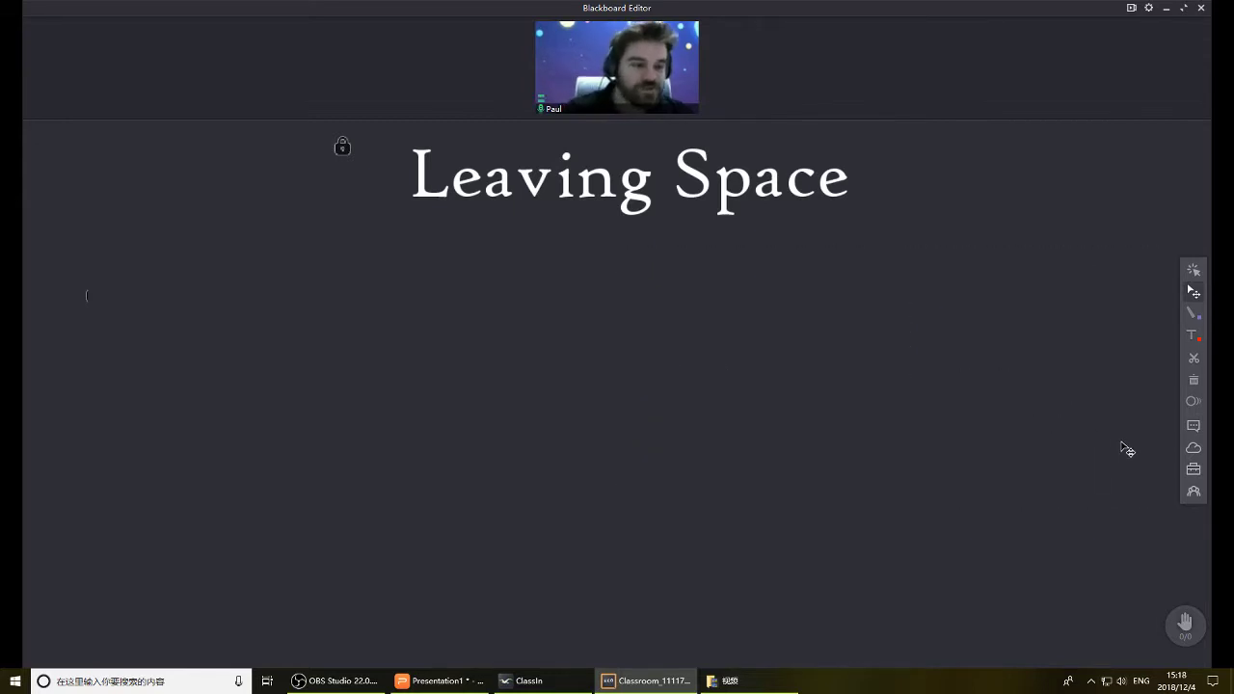
Open the Timer teaching tool, try it in the left part of the blackboard and close it.
{"action": "left_click", "coordinate": [1193, 470]}
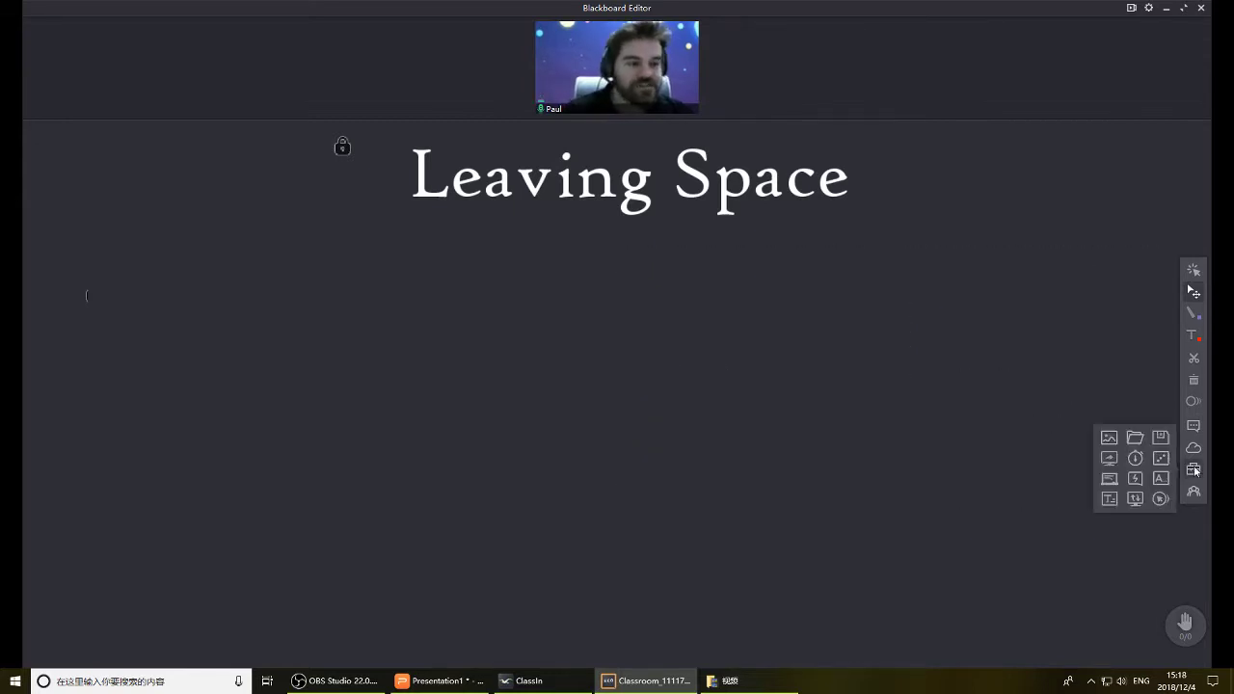
{"action": "left_click", "coordinate": [1137, 459]}
{"action": "left_click_drag", "start_coordinate": [120, 131], "coordinate": [340, 333]}
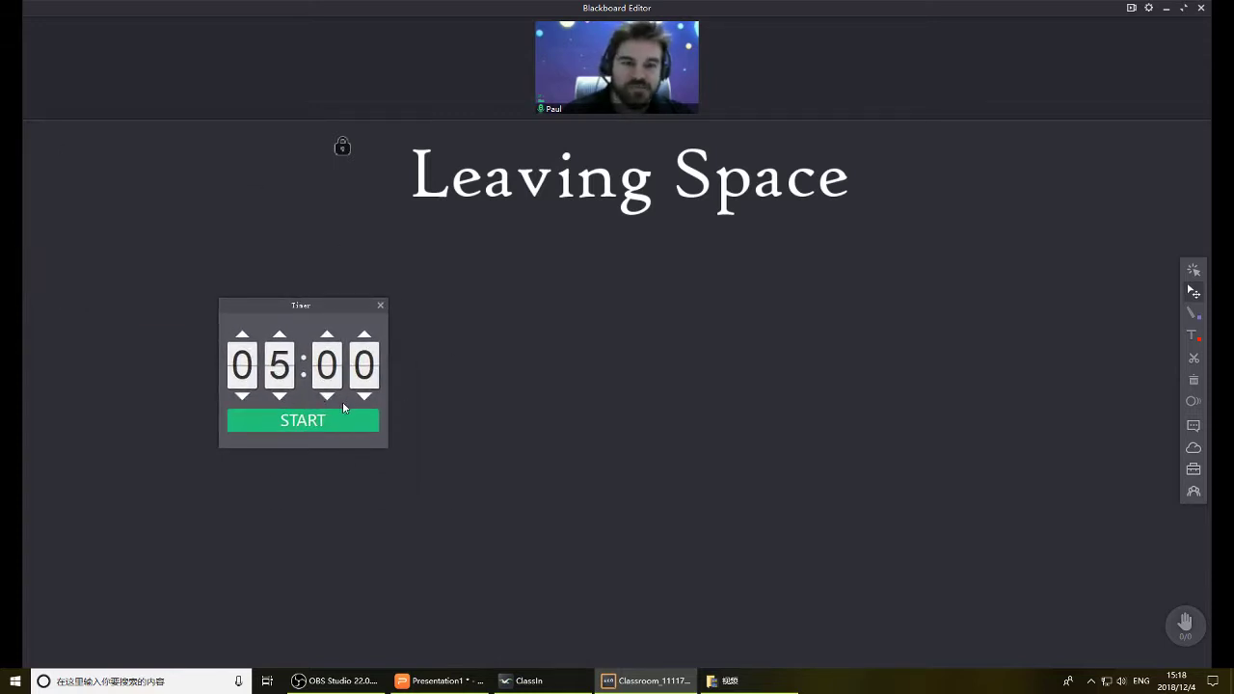
{"action": "left_click", "coordinate": [380, 305]}
Open the Selector answer tool, try it in the right part of the blackboard and close it.
{"action": "left_click", "coordinate": [1196, 470]}
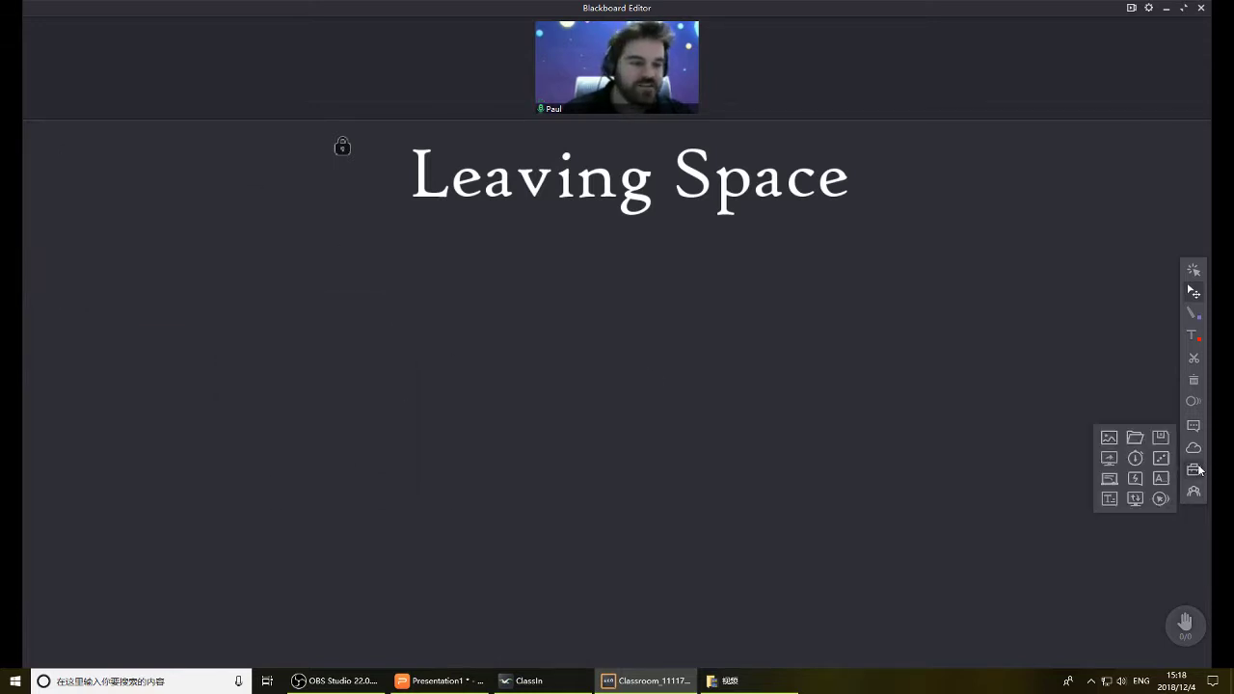
{"action": "left_click", "coordinate": [1161, 478]}
{"action": "left_click_drag", "start_coordinate": [598, 208], "coordinate": [1038, 374]}
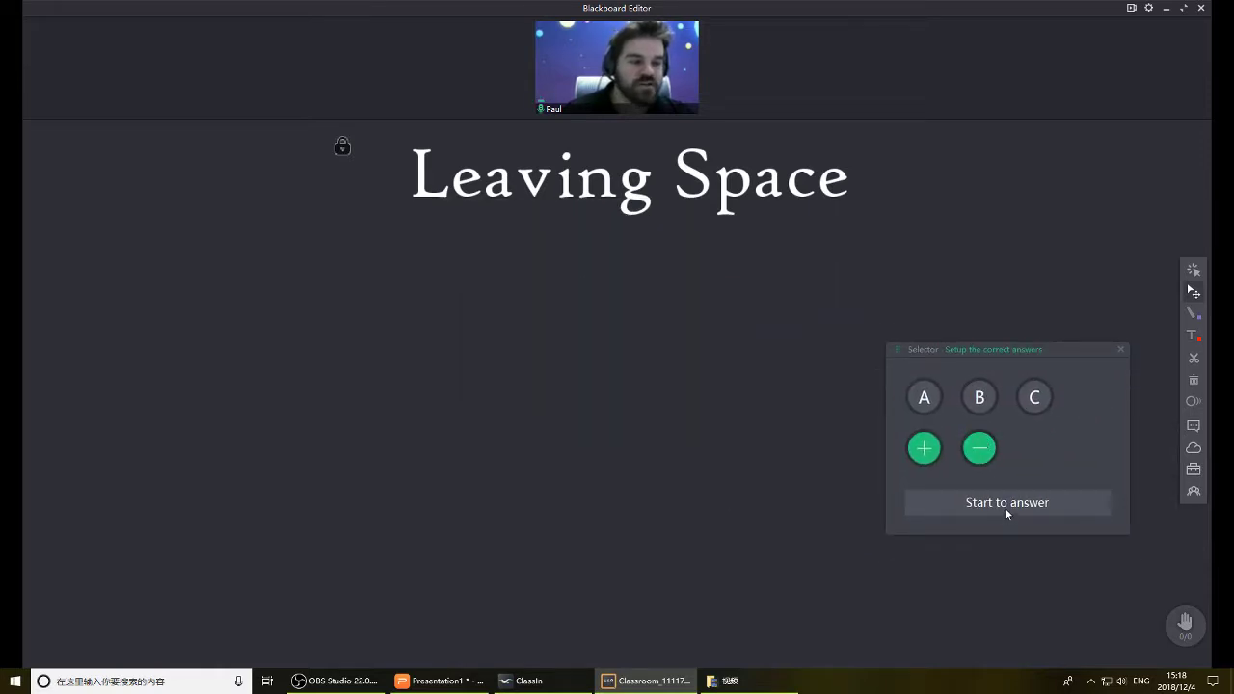
{"action": "left_click_drag", "start_coordinate": [1055, 350], "coordinate": [1081, 336]}
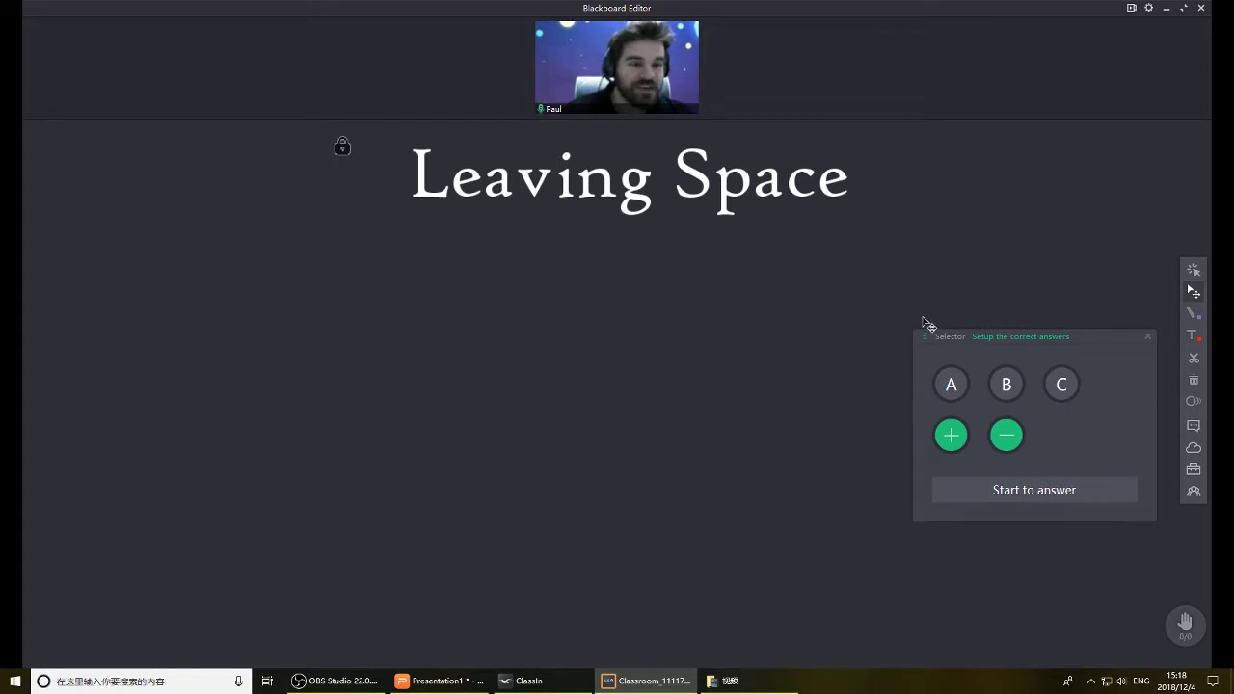
{"action": "left_click", "coordinate": [1149, 339]}
{"action": "left_click", "coordinate": [1198, 471]}
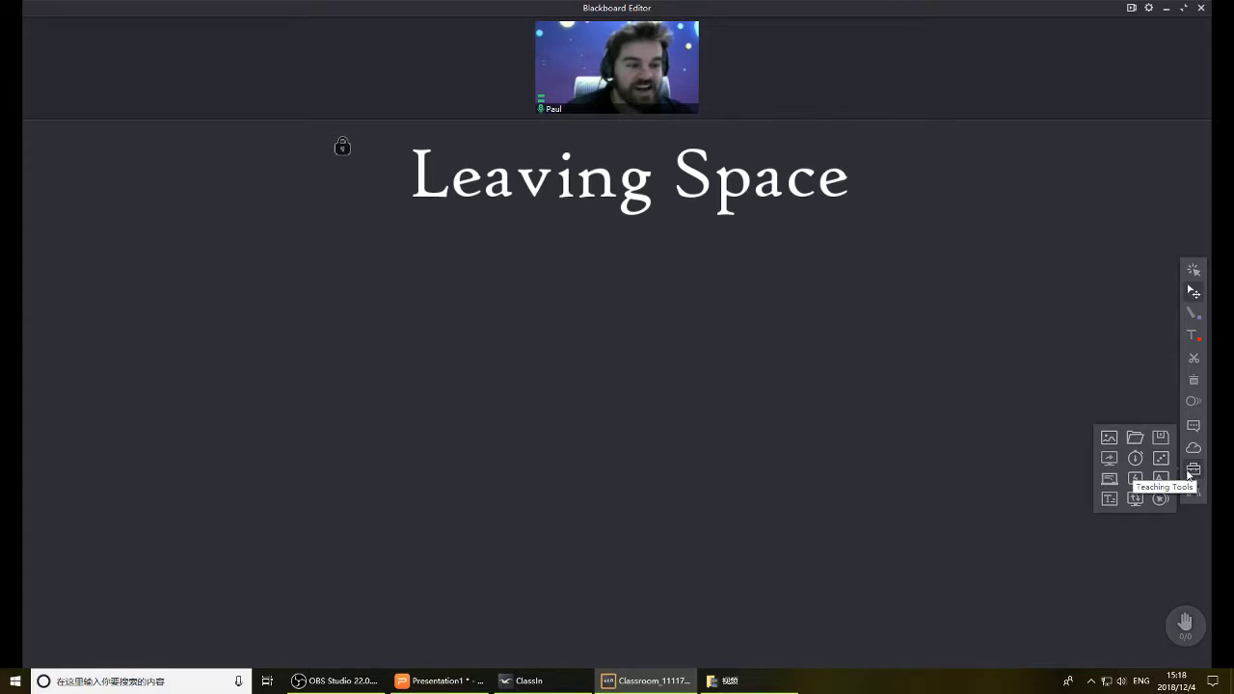
{"action": "left_click", "coordinate": [1033, 440]}
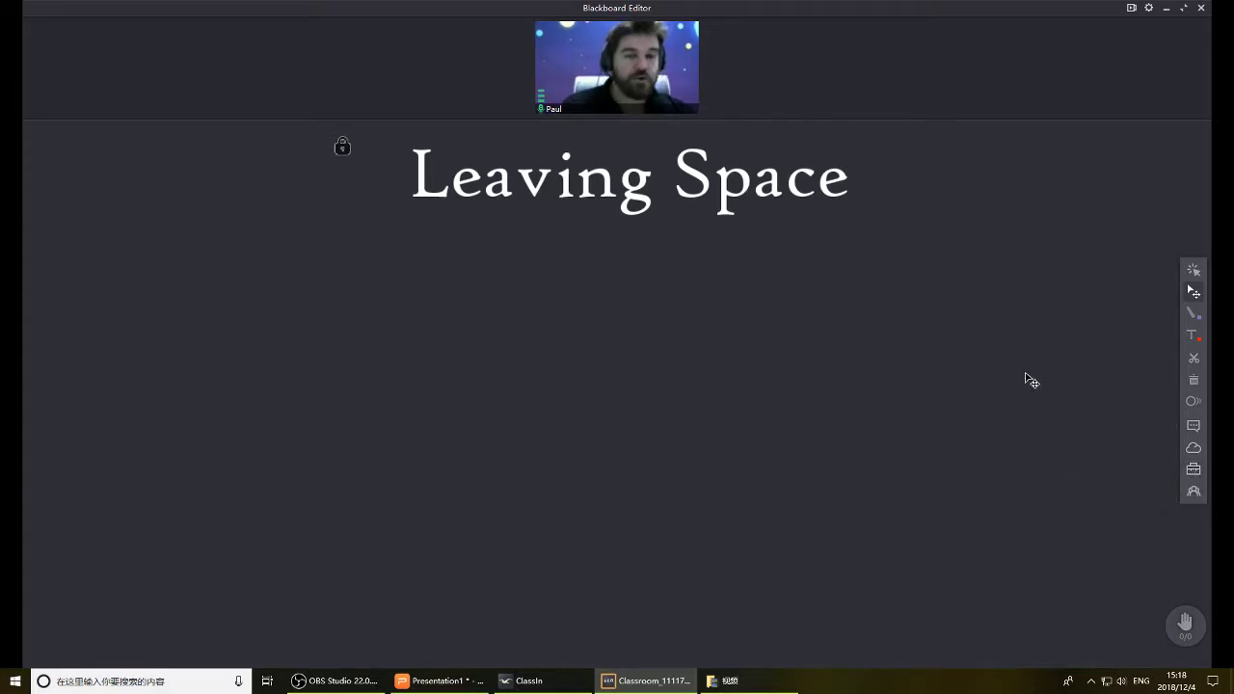
Copy the Question 1 card with its text from slide 3 in WPS Presentation and paste it below the Blackboard Editor's "Layering" heading.
{"action": "scroll", "coordinate": [895, 358], "scroll_direction": "down", "scroll_amount": 5}
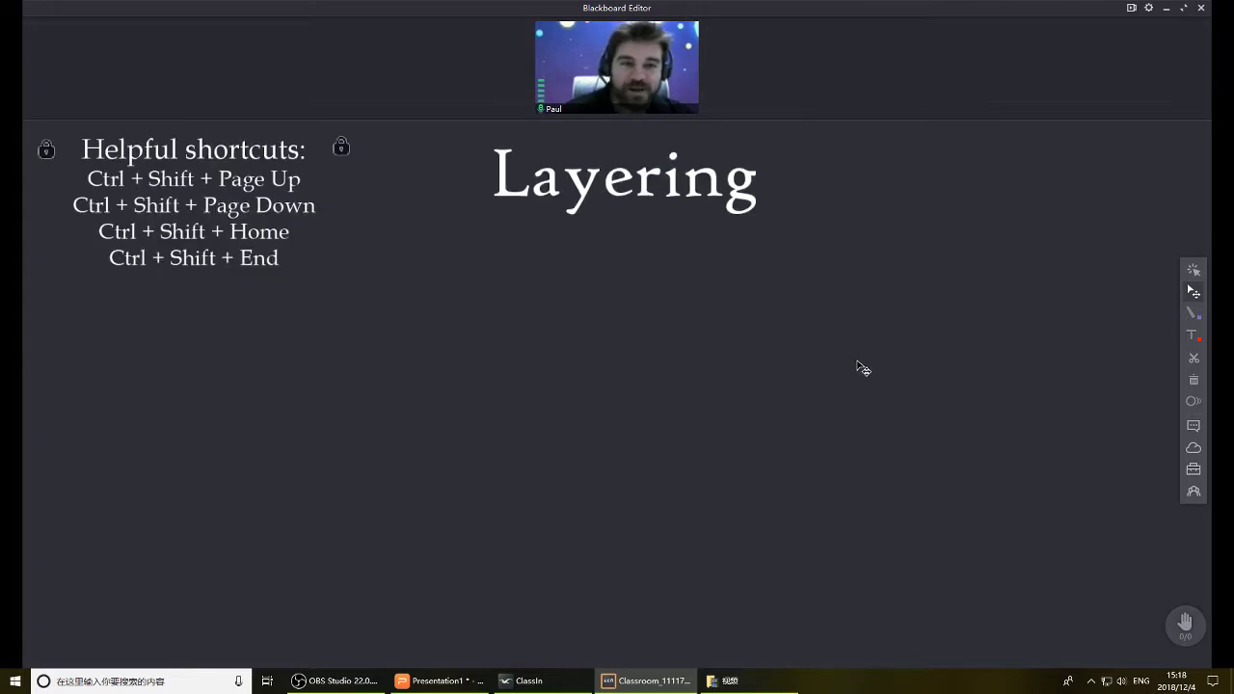
{"action": "left_click", "coordinate": [450, 682]}
{"action": "left_click", "coordinate": [154, 351]}
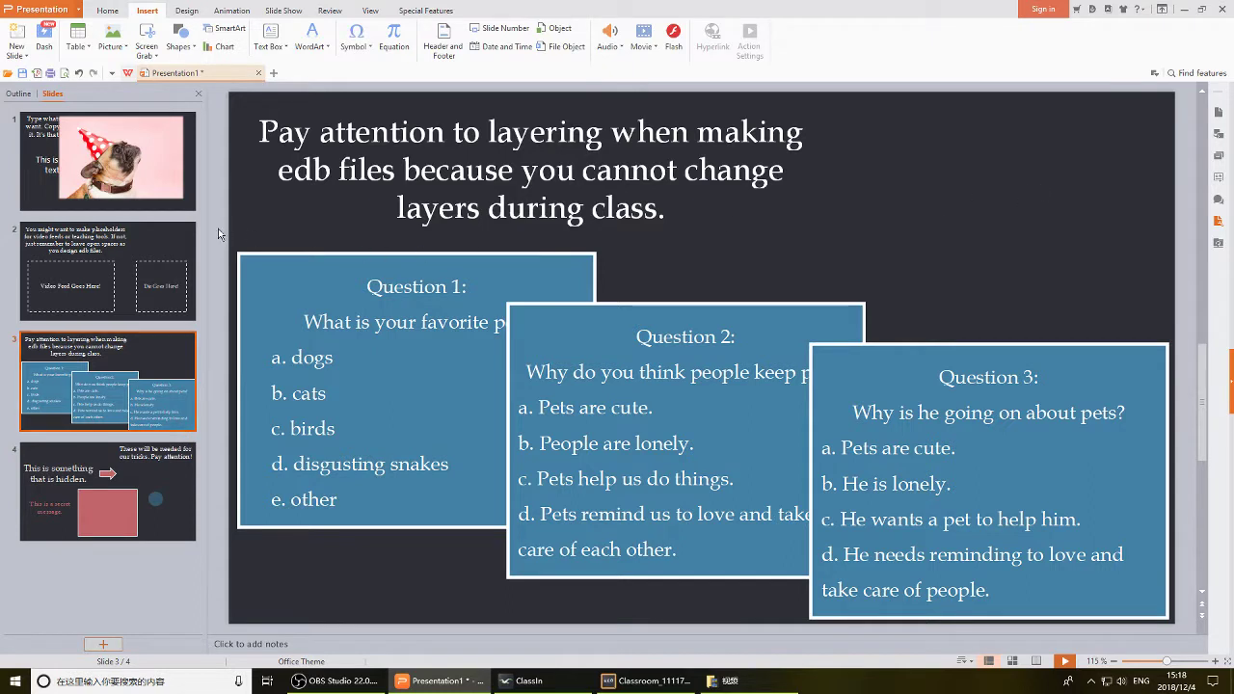
{"action": "mouse_move", "coordinate": [220, 234]}
{"action": "left_mouse_down"}
{"action": "mouse_move", "coordinate": [586, 522]}
{"action": "mouse_move", "coordinate": [624, 569]}
{"action": "left_mouse_up"}
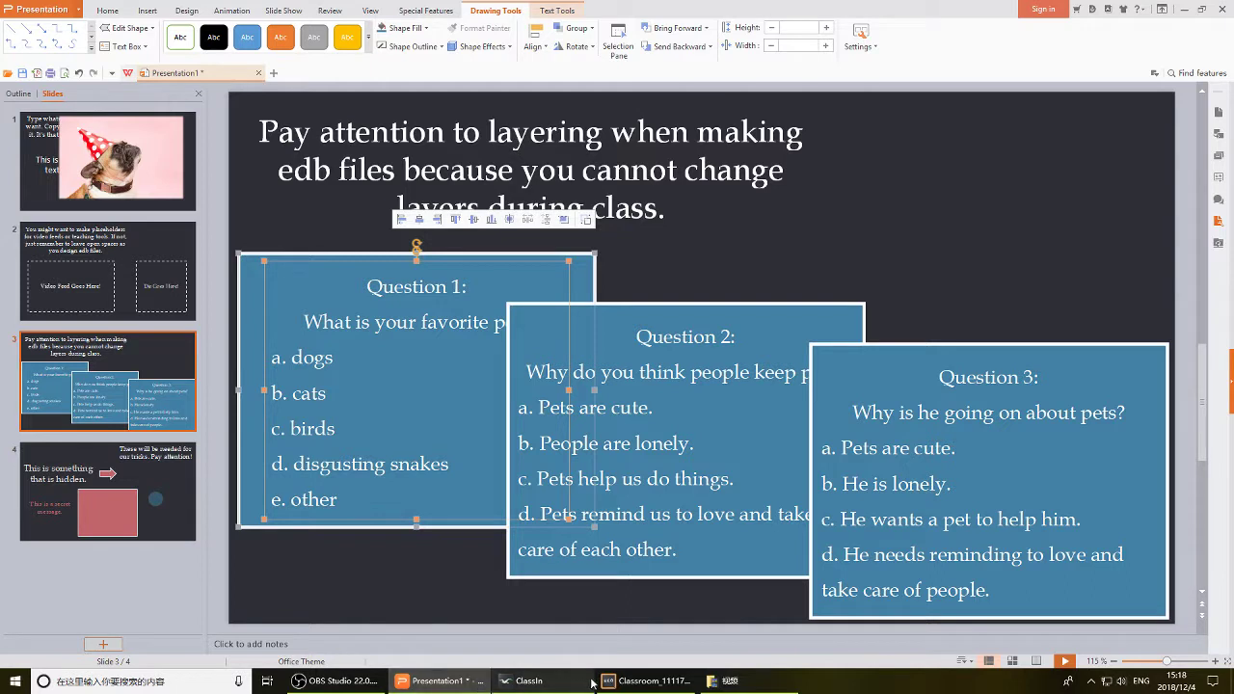
{"action": "left_click", "coordinate": [641, 684]}
{"action": "key", "text": "ctrl+v"}
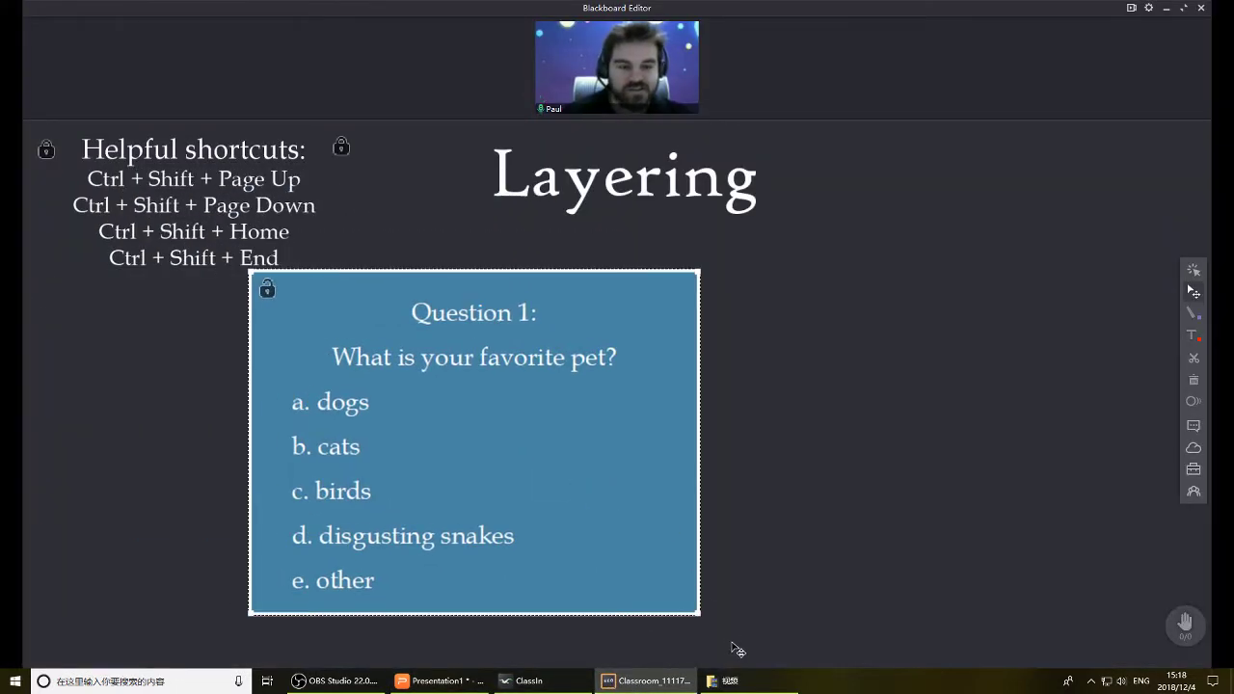
Shrink the Question 1 card to roughly three quarters of its size and center it below the "Layering" heading.
{"action": "left_click_drag", "start_coordinate": [702, 626], "coordinate": [515, 530]}
{"action": "left_click_drag", "start_coordinate": [482, 474], "coordinate": [661, 515]}
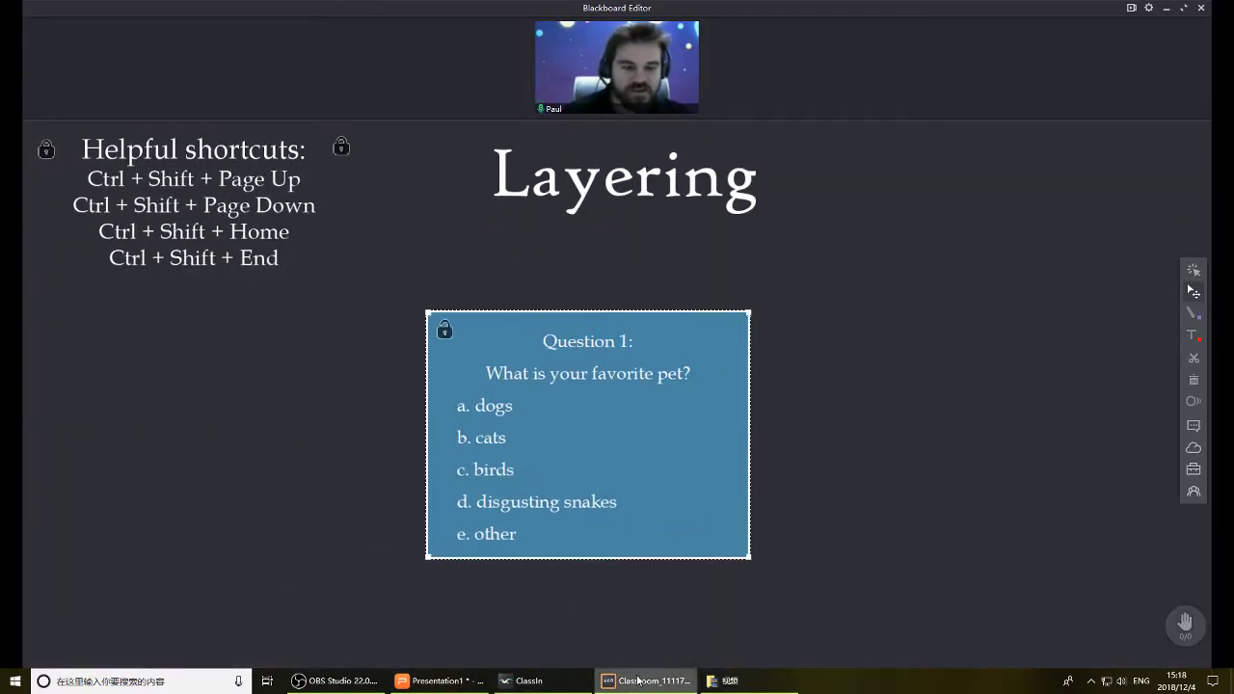
Copy the Question 2 card with its text from slide 3 in WPS Presentation into the Blackboard Editor, shrink it and place it over Question 1.
{"action": "left_click", "coordinate": [465, 685]}
{"action": "left_click", "coordinate": [905, 267]}
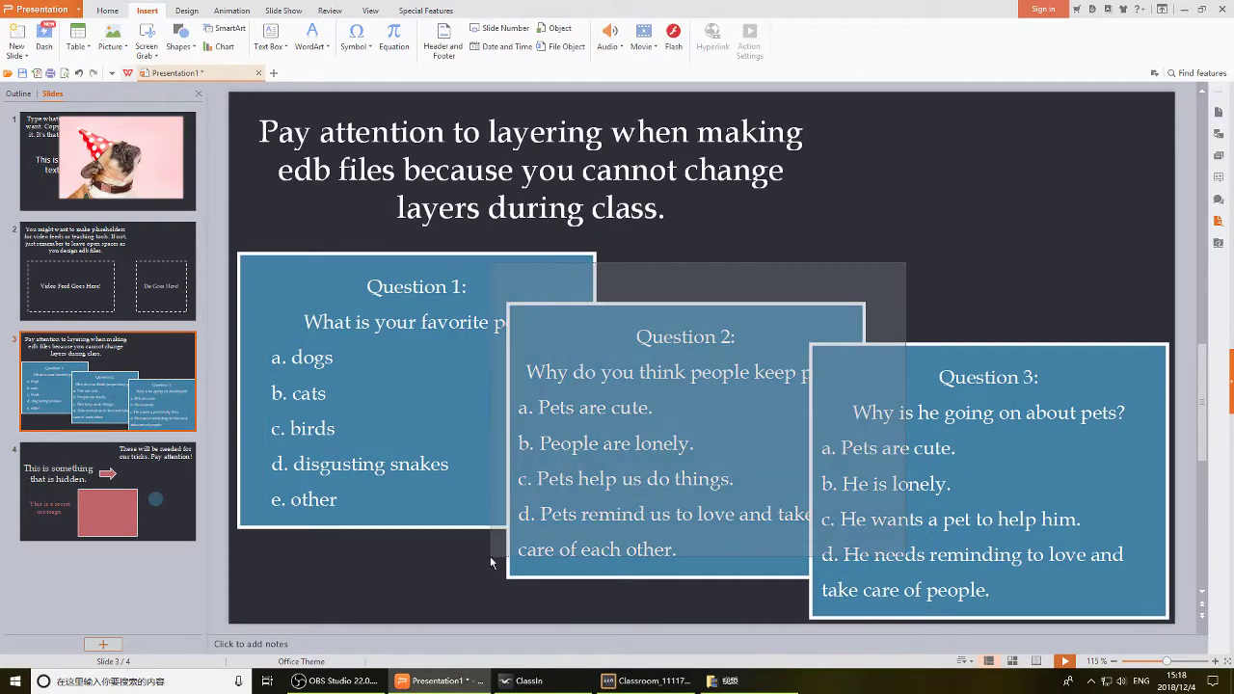
{"action": "left_click", "coordinate": [511, 573]}
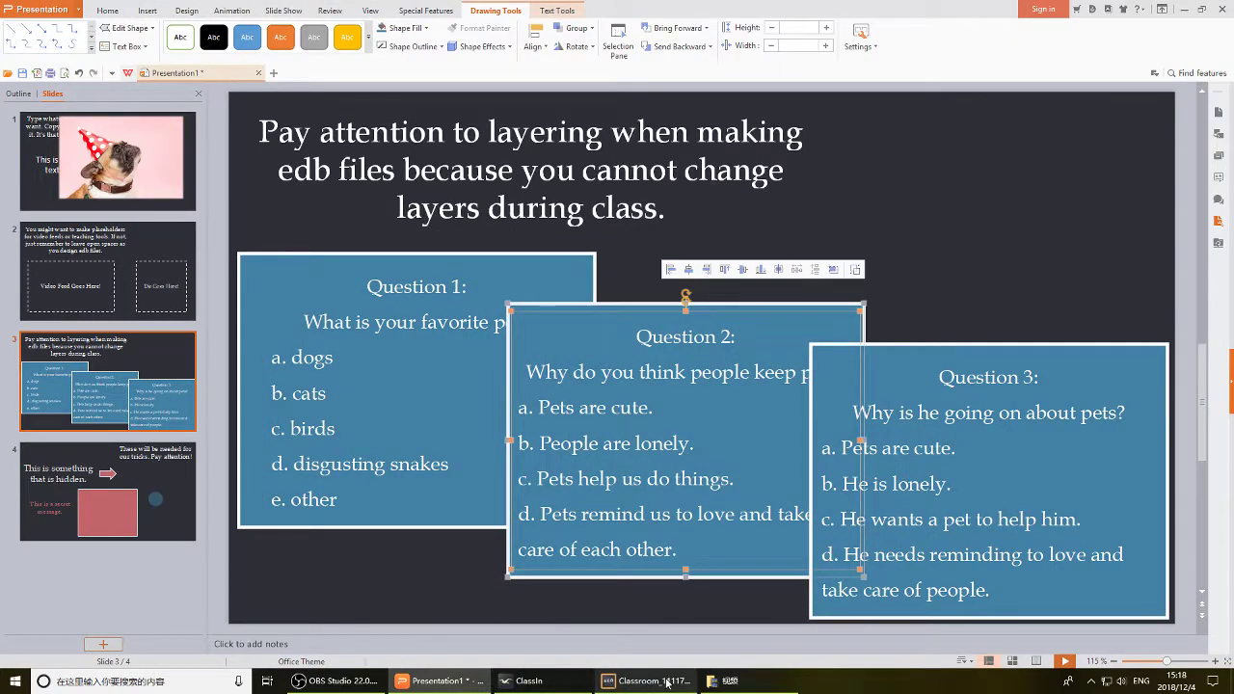
{"action": "left_click", "coordinate": [628, 686]}
{"action": "key", "text": "ctrl+v"}
{"action": "left_click_drag", "start_coordinate": [467, 461], "coordinate": [824, 498]}
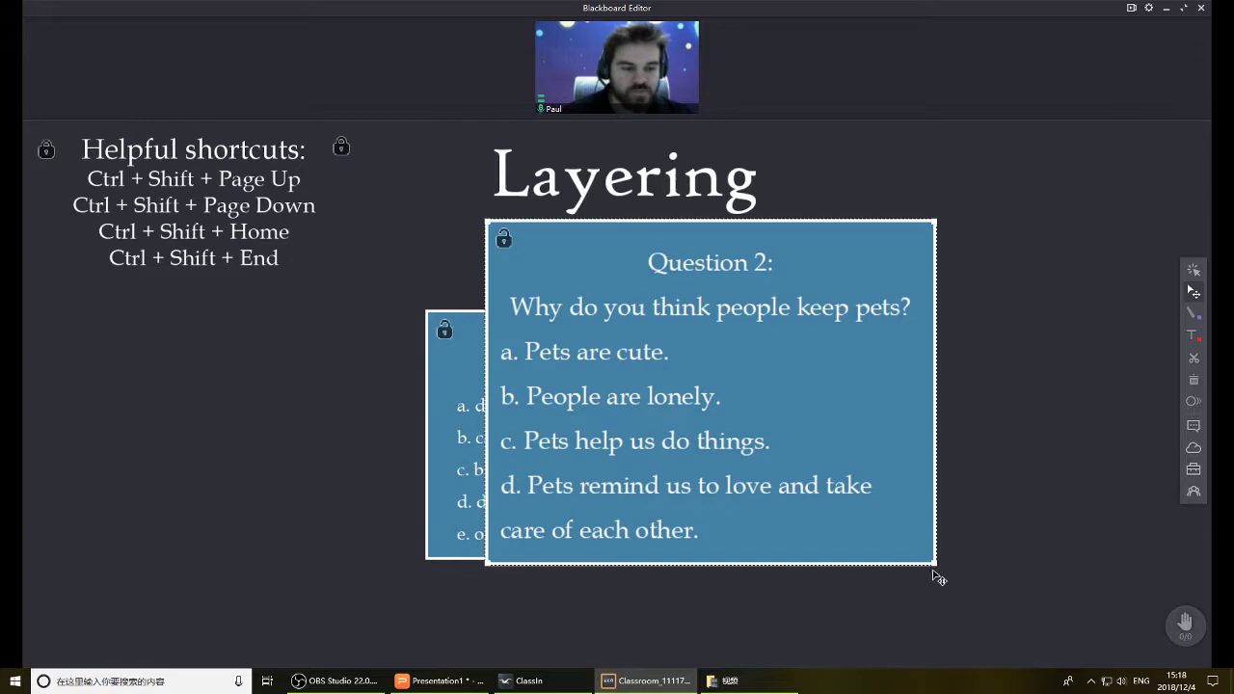
{"action": "left_click_drag", "start_coordinate": [933, 565], "coordinate": [816, 472]}
{"action": "left_click_drag", "start_coordinate": [724, 415], "coordinate": [695, 500]}
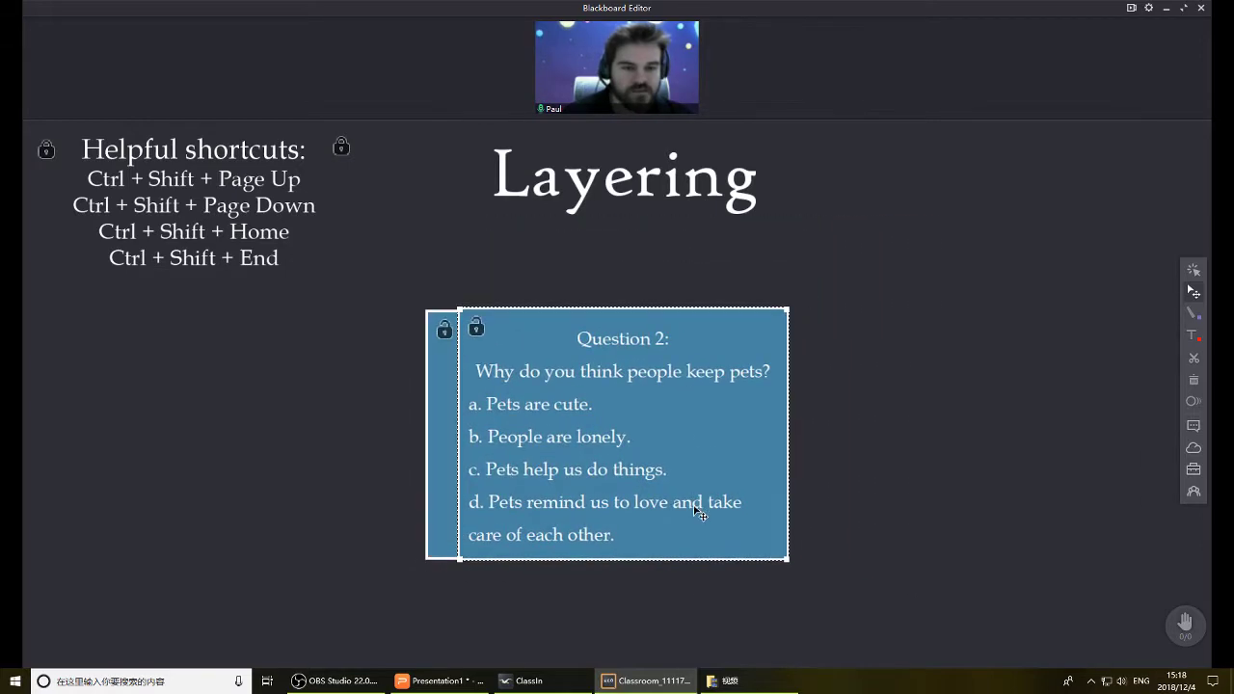
Copy the Question 3 card from slide 3 in WPS Presentation into the Blackboard Editor, shrink it and overlap it with the other two cards.
{"action": "left_click", "coordinate": [438, 680]}
{"action": "left_click", "coordinate": [1155, 341]}
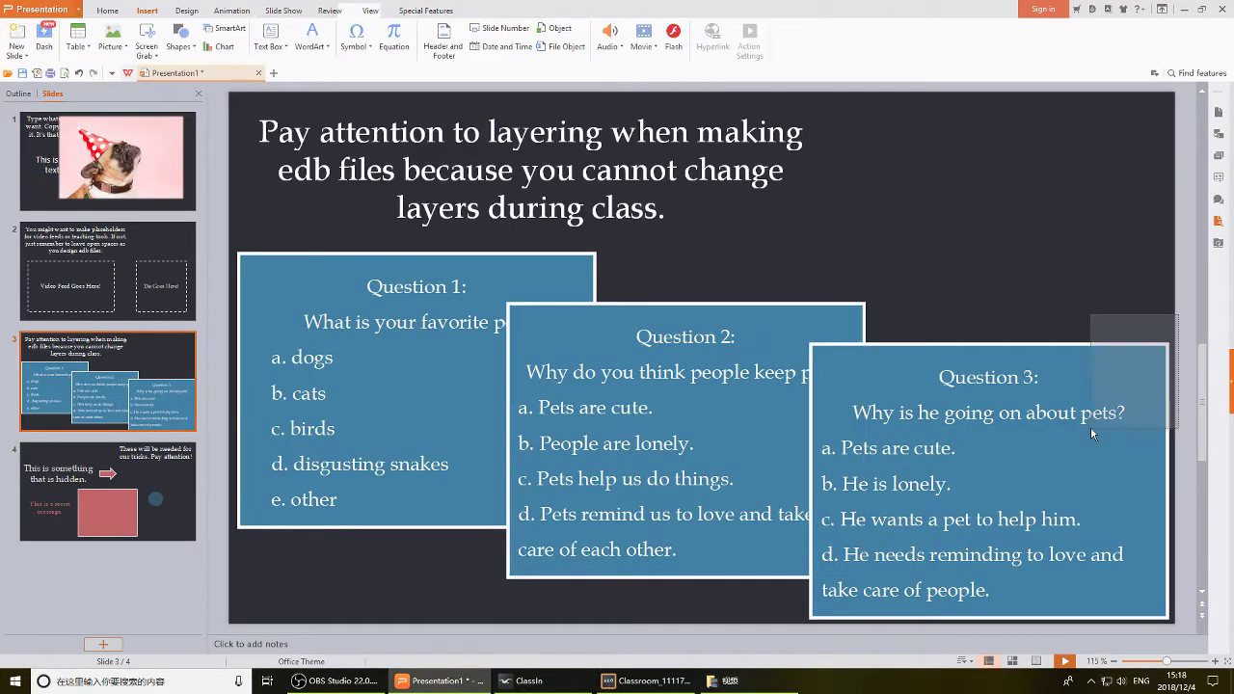
{"action": "left_click", "coordinate": [816, 613]}
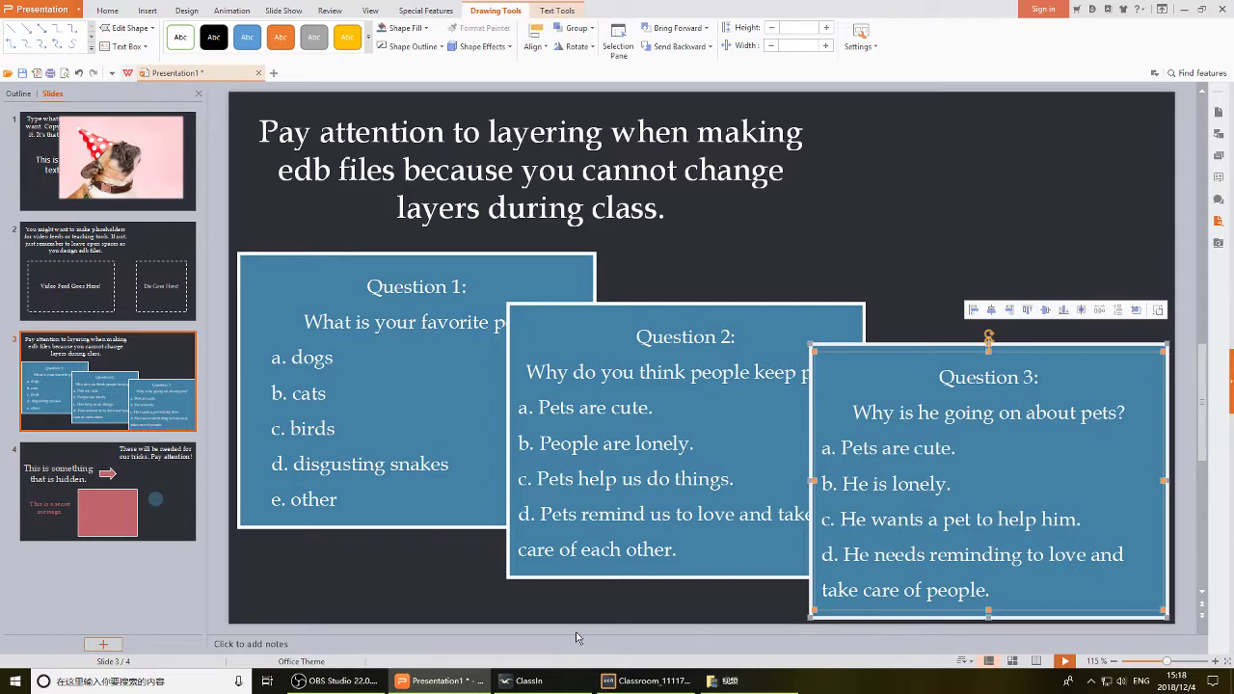
{"action": "left_click", "coordinate": [646, 681]}
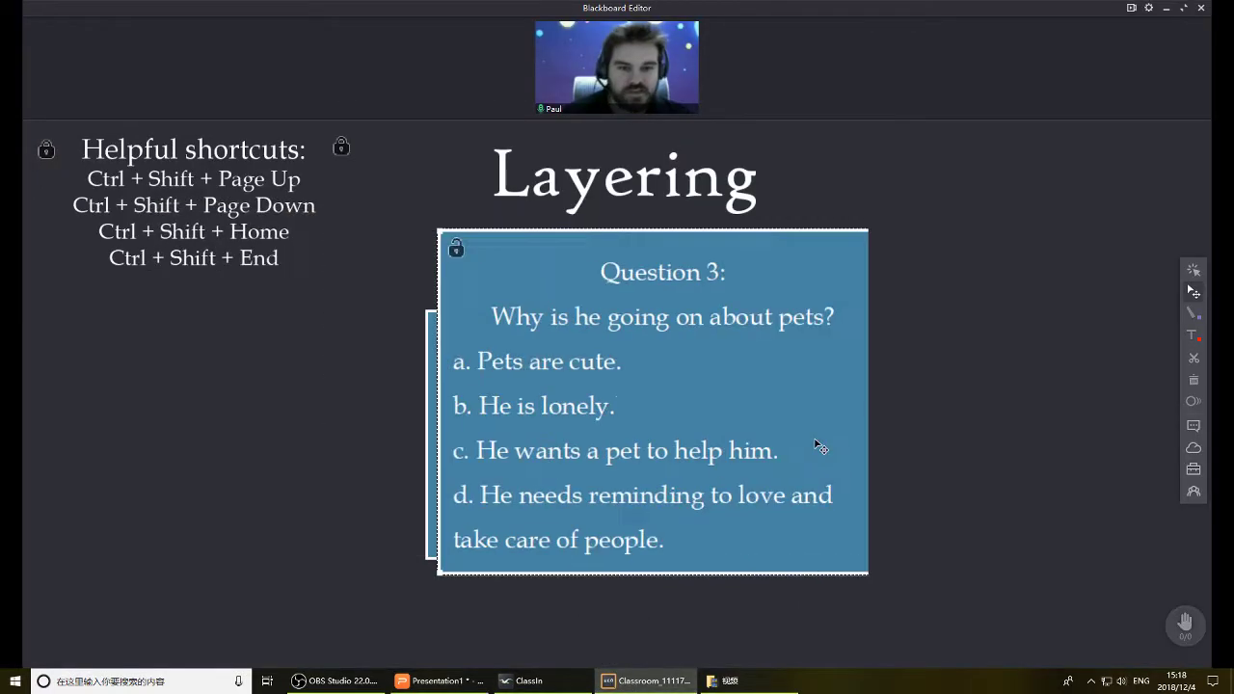
{"action": "left_click_drag", "start_coordinate": [508, 254], "coordinate": [670, 343]}
{"action": "left_click_drag", "start_coordinate": [775, 430], "coordinate": [700, 403]}
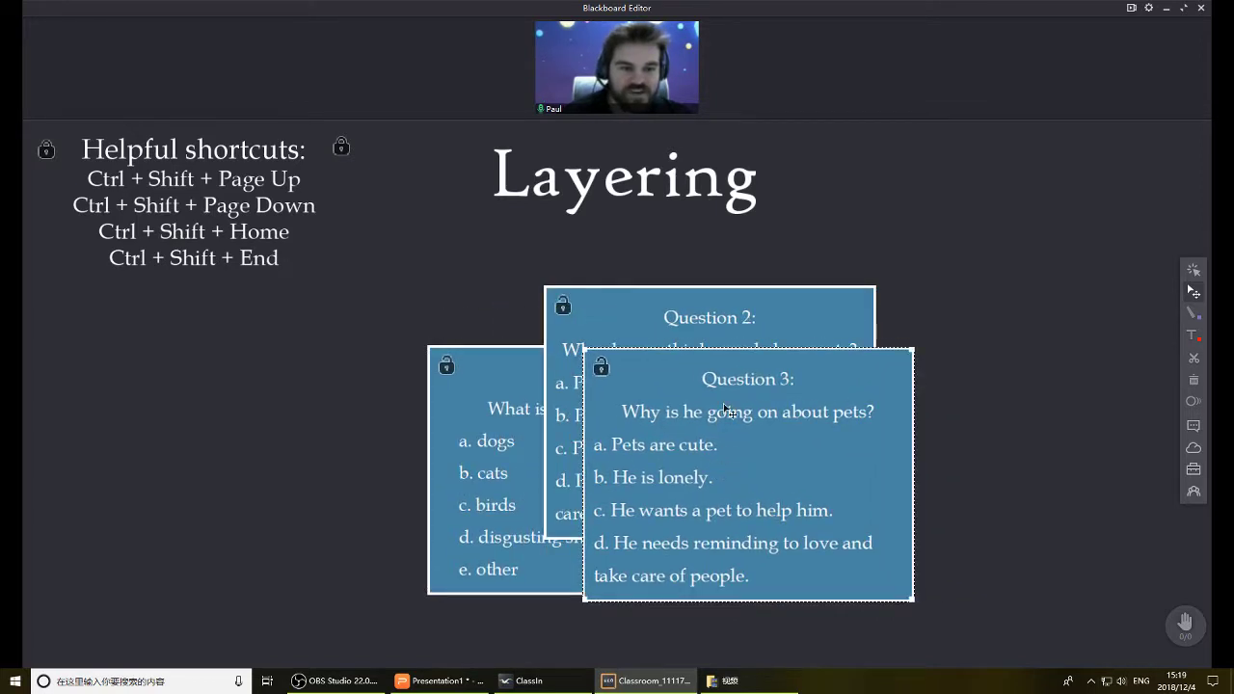
Spread the three overlapping question cards across the blackboard in a row, in the order Question 1, Question 2, Question 3.
{"action": "left_click", "coordinate": [747, 310]}
{"action": "left_click_drag", "start_coordinate": [779, 441], "coordinate": [783, 409]}
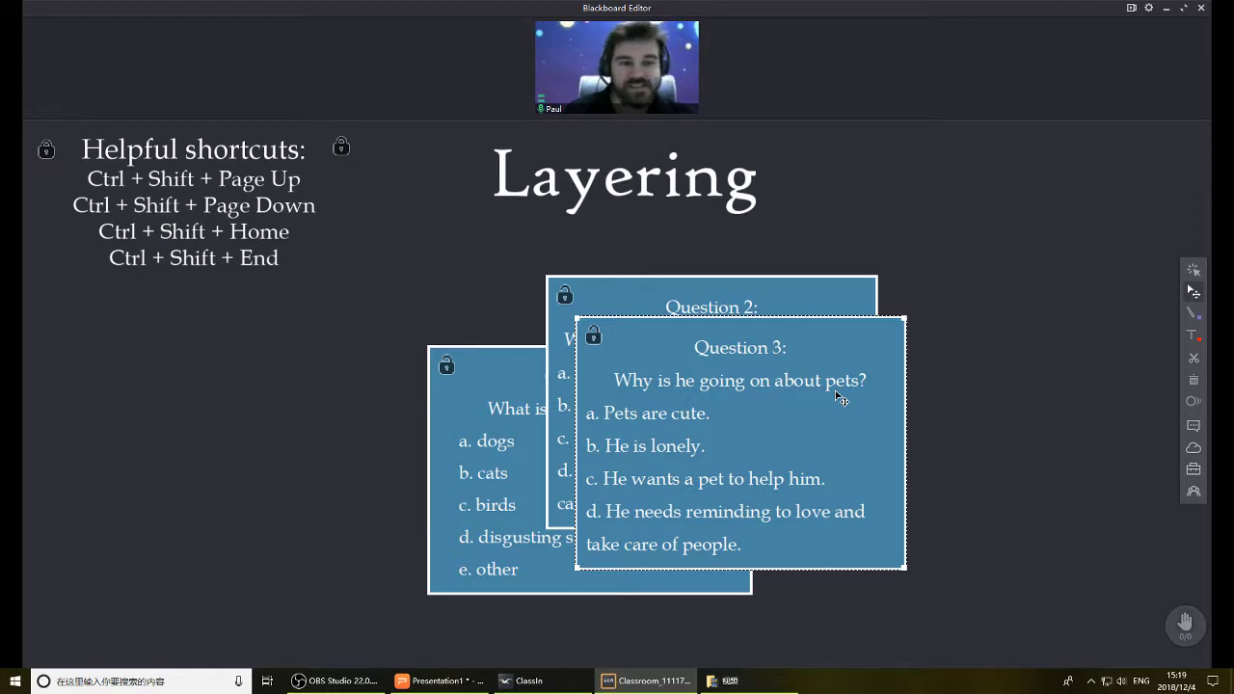
{"action": "left_click", "coordinate": [776, 305]}
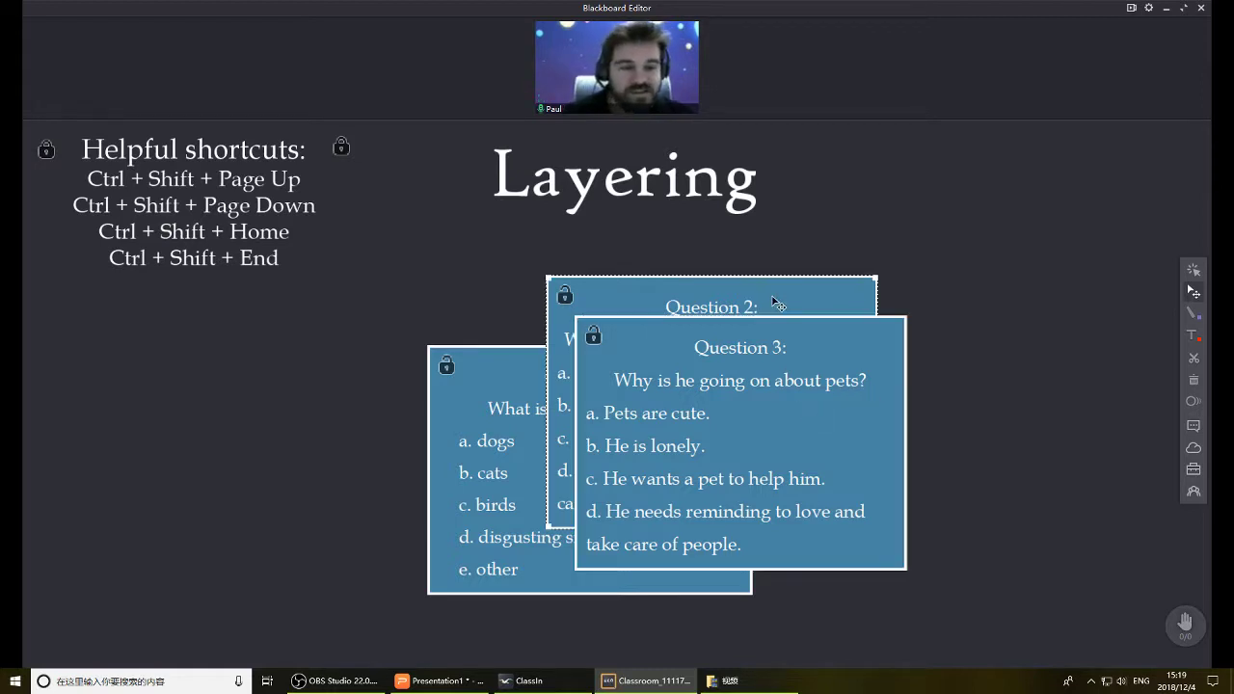
{"action": "left_click", "coordinate": [865, 384]}
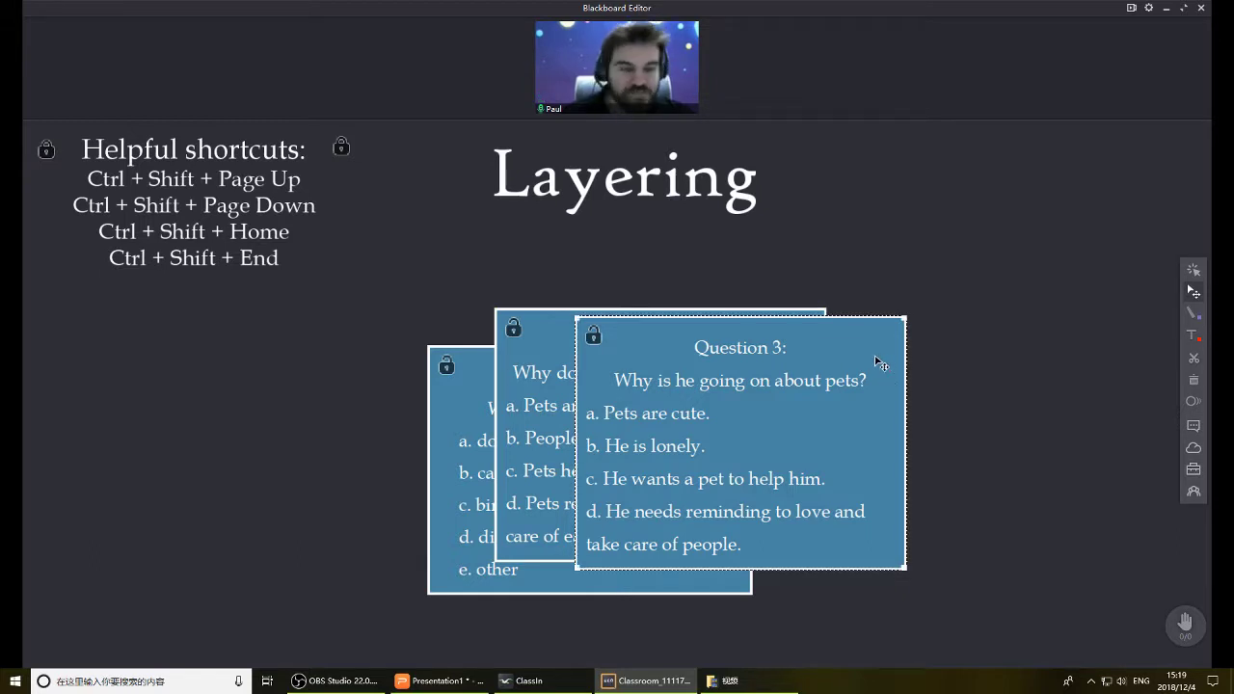
{"action": "left_click_drag", "start_coordinate": [862, 372], "coordinate": [940, 386]}
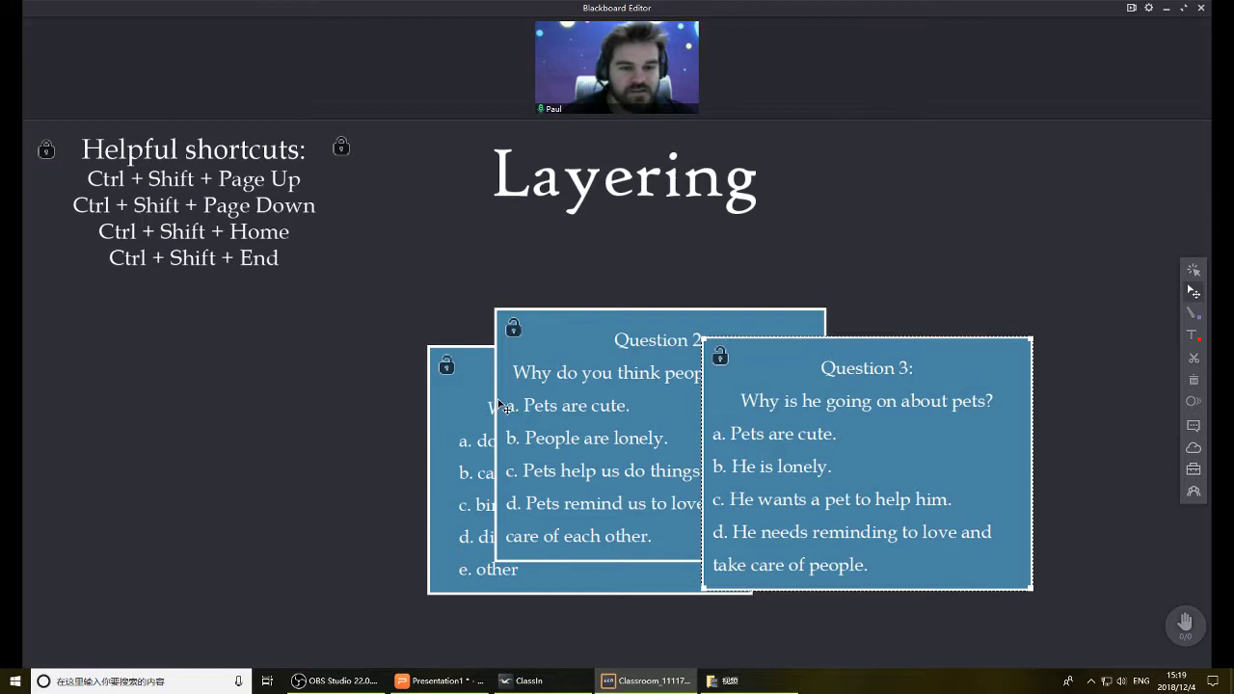
{"action": "left_click_drag", "start_coordinate": [500, 405], "coordinate": [217, 385]}
{"action": "left_click_drag", "start_coordinate": [521, 433], "coordinate": [532, 457]}
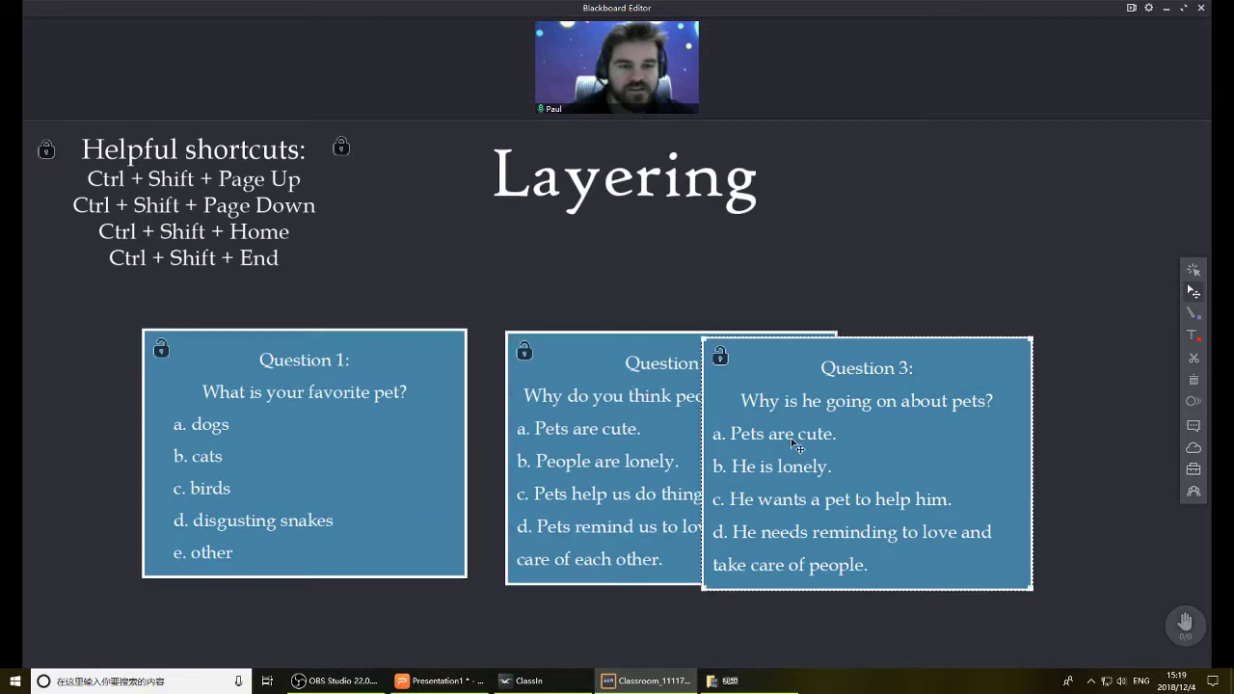
{"action": "left_click_drag", "start_coordinate": [796, 444], "coordinate": [952, 425]}
Bring up the layer-order options of the Question 1 card and examine them.
{"action": "left_click", "coordinate": [396, 420]}
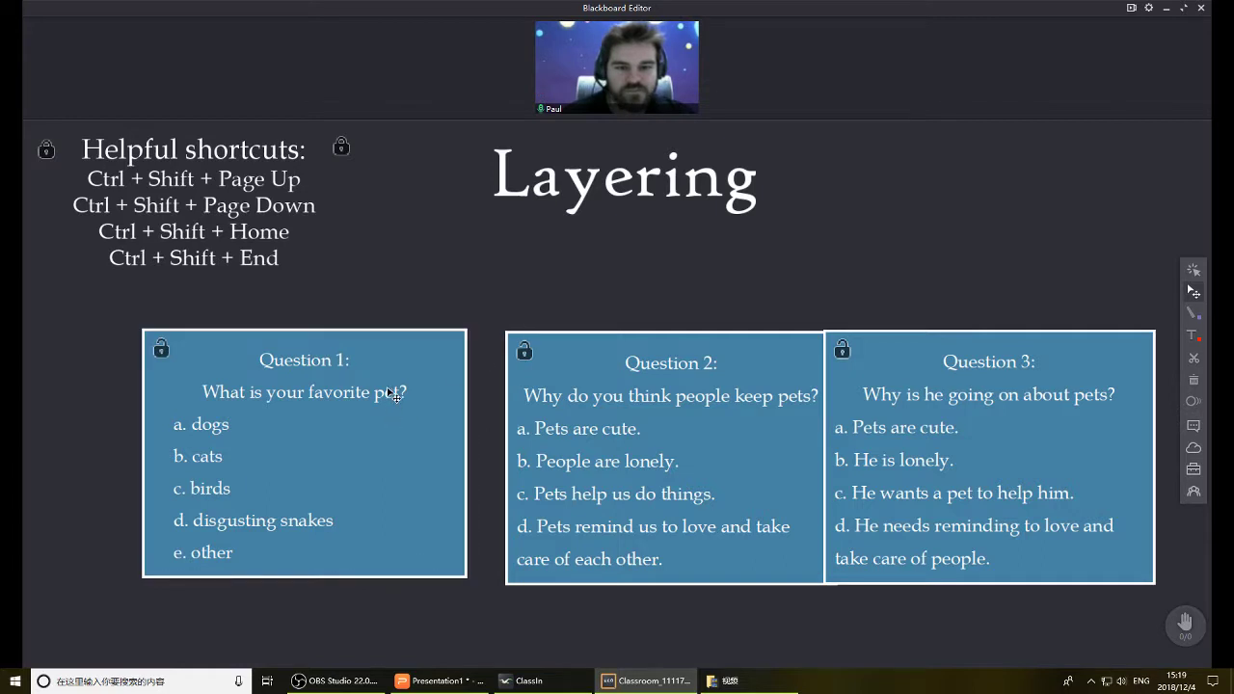
{"action": "left_click", "coordinate": [414, 349]}
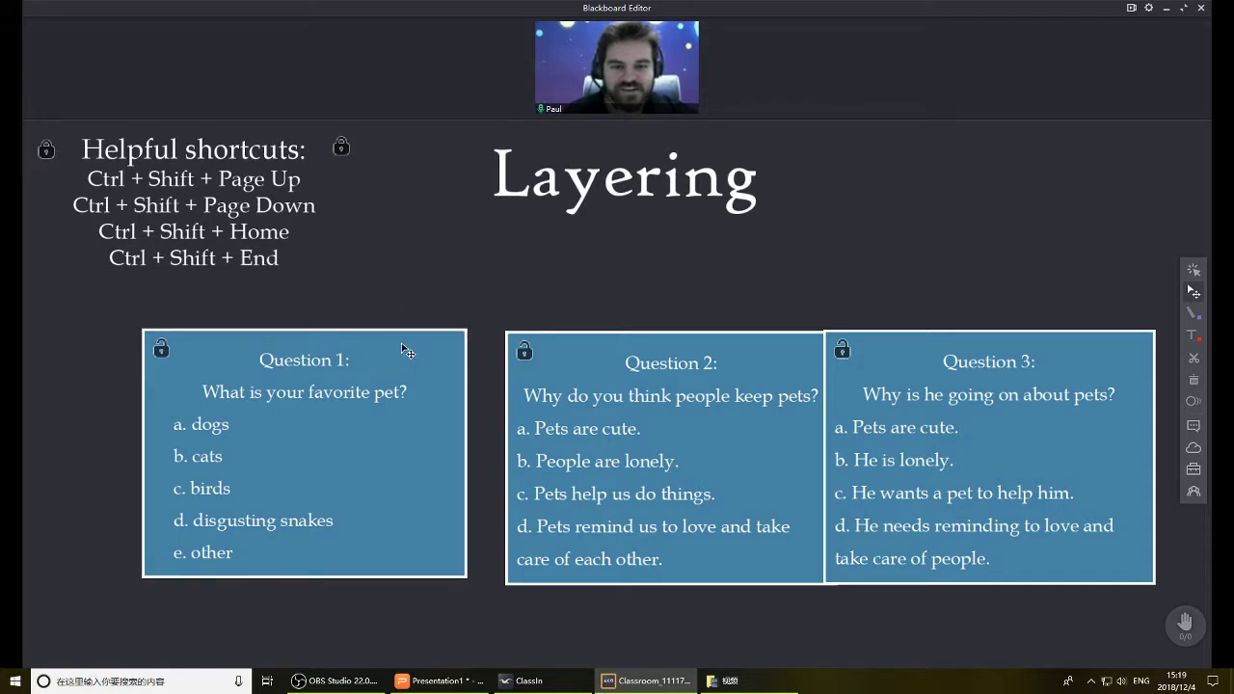
{"action": "left_click", "coordinate": [405, 341]}
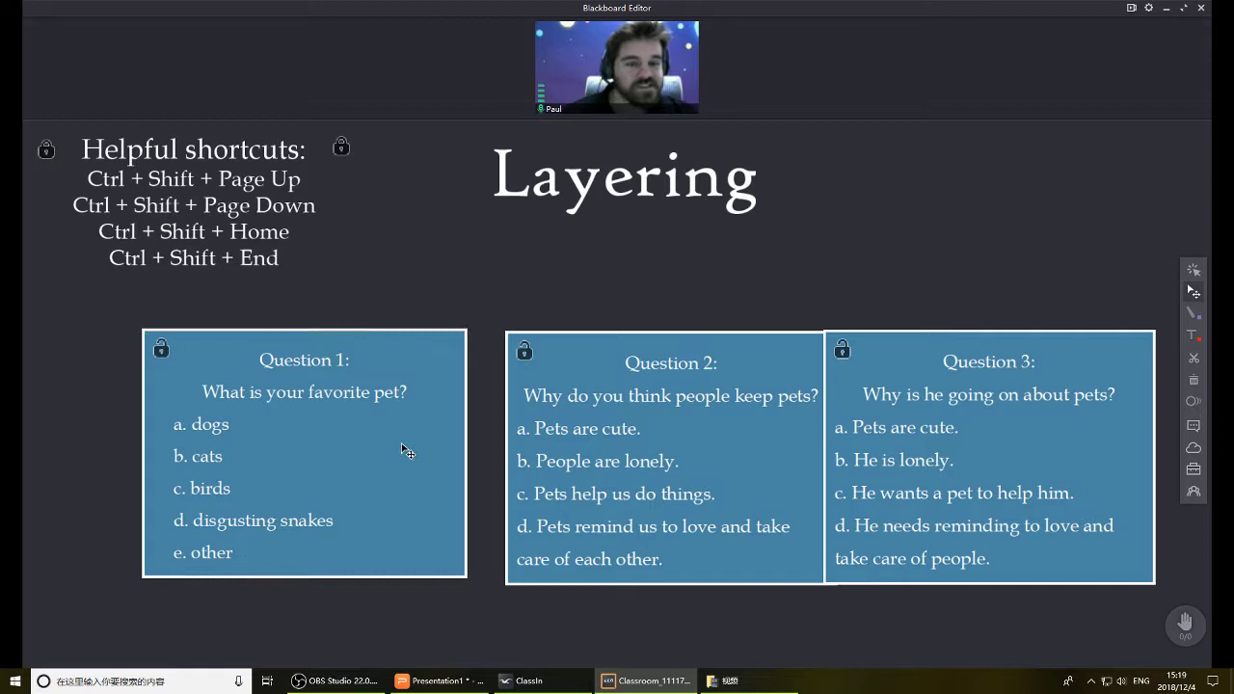
{"action": "left_click_drag", "start_coordinate": [405, 450], "coordinate": [423, 438]}
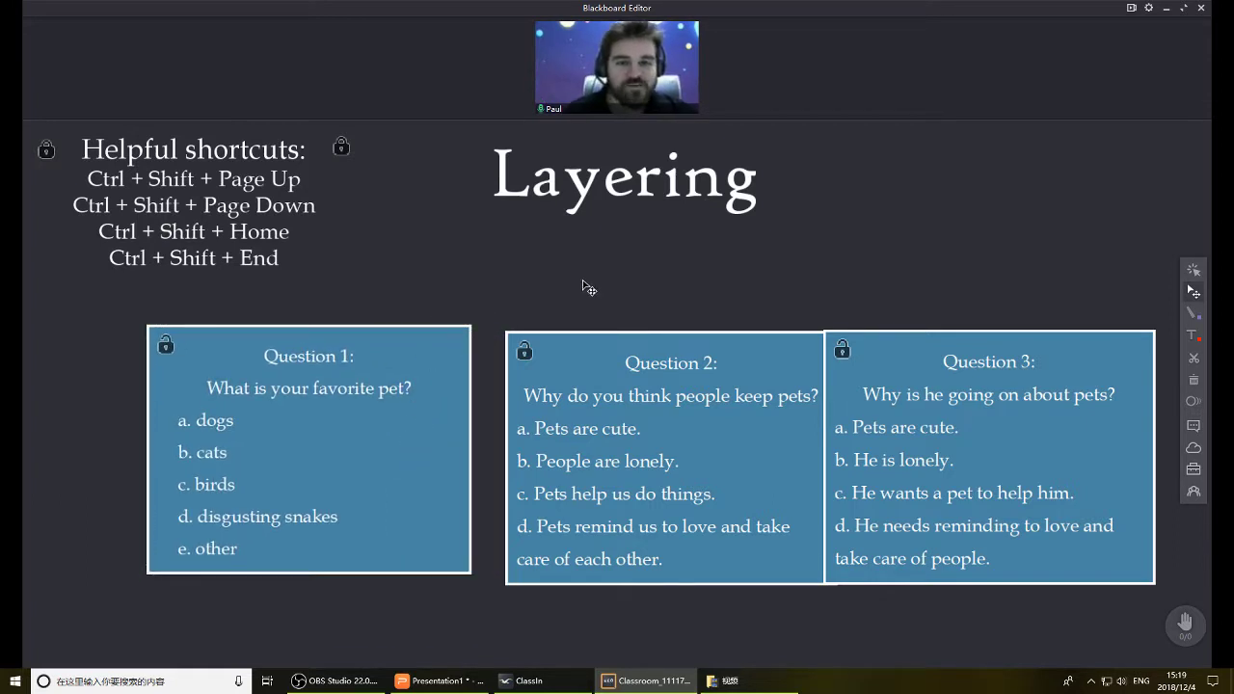
{"action": "left_click", "coordinate": [455, 339]}
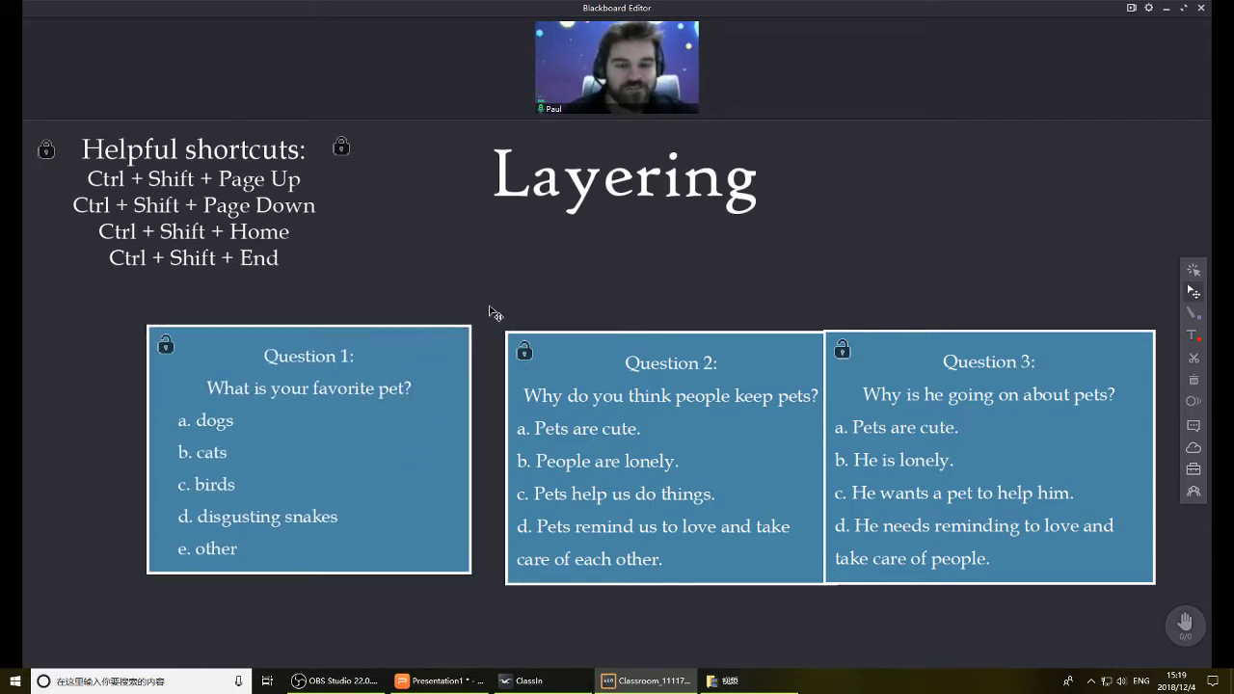
{"action": "left_click_drag", "start_coordinate": [419, 359], "coordinate": [421, 360]}
{"action": "left_click", "coordinate": [418, 354]}
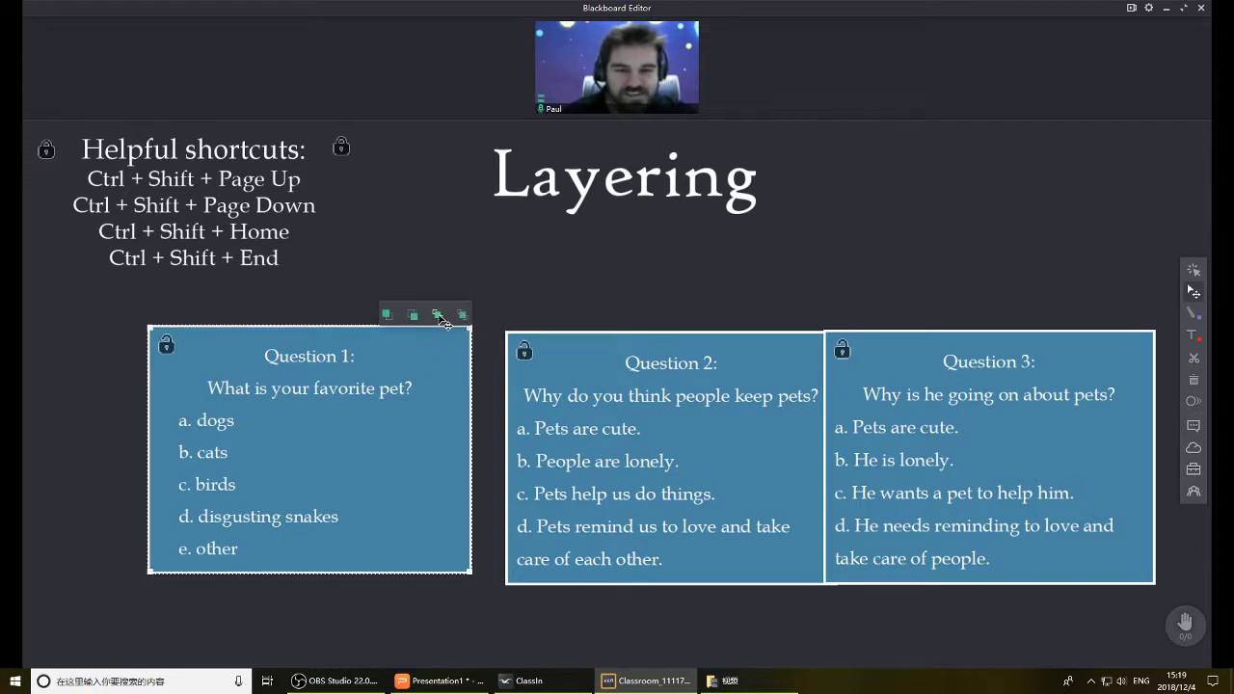
{"action": "mouse_move", "coordinate": [422, 392]}
{"action": "left_mouse_down"}
{"action": "mouse_move", "coordinate": [1105, 397]}
{"action": "mouse_move", "coordinate": [424, 393]}
{"action": "mouse_move", "coordinate": [441, 397]}
{"action": "mouse_move", "coordinate": [465, 108]}
{"action": "mouse_move", "coordinate": [482, 78]}
{"action": "mouse_move", "coordinate": [421, 437]}
{"action": "mouse_move", "coordinate": [414, 386]}
{"action": "left_mouse_up"}
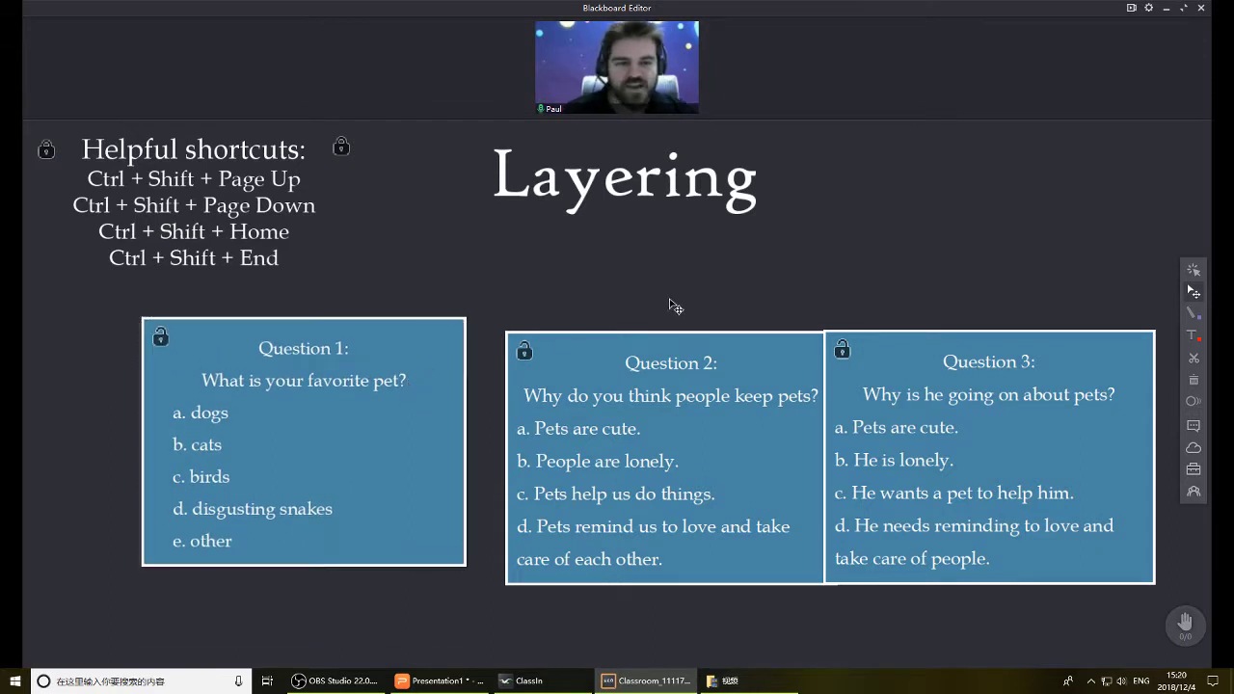
Bring the Question 2 card to the front and stack it exactly over the Question 3 card.
{"action": "left_click_drag", "start_coordinate": [742, 355], "coordinate": [703, 337]}
{"action": "left_click", "coordinate": [737, 351]}
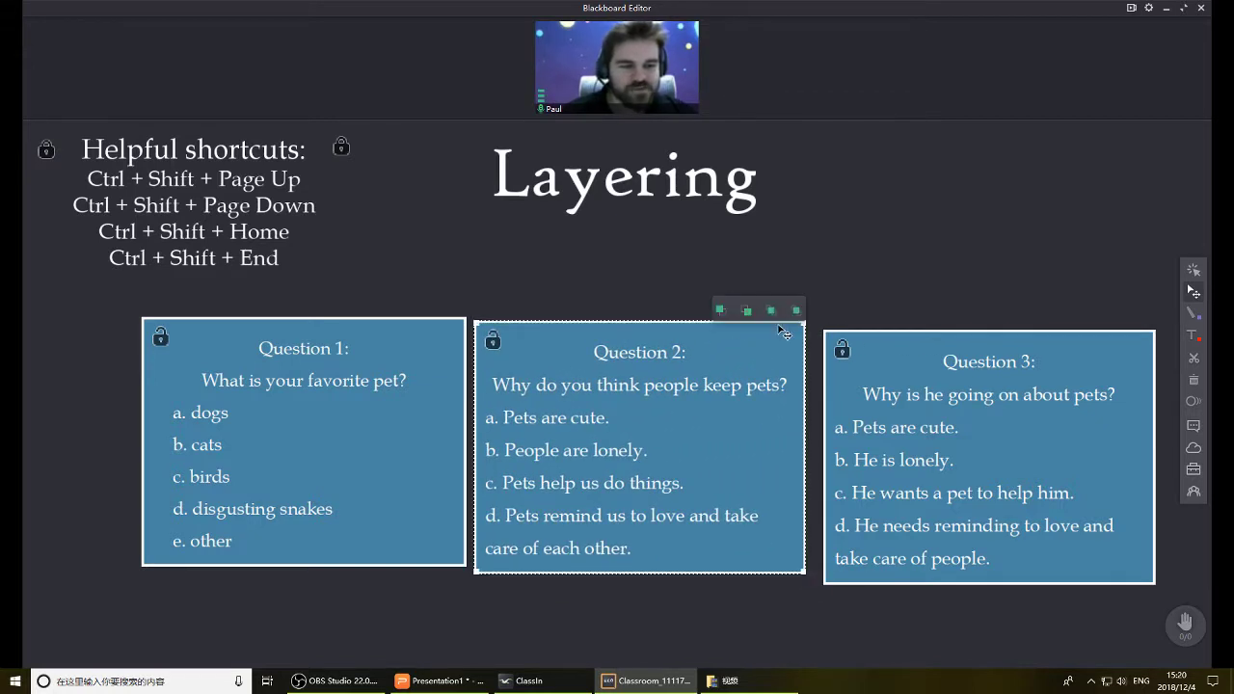
{"action": "left_click", "coordinate": [723, 310]}
{"action": "left_click_drag", "start_coordinate": [735, 347], "coordinate": [1073, 345]}
{"action": "left_click", "coordinate": [753, 332]}
{"action": "left_click", "coordinate": [740, 299]}
Bring the Question 1 card to the front, stack it over the other two cards and move the whole stack below the "Layering" heading.
{"action": "left_click_drag", "start_coordinate": [436, 341], "coordinate": [686, 328]}
{"action": "left_click", "coordinate": [686, 328]}
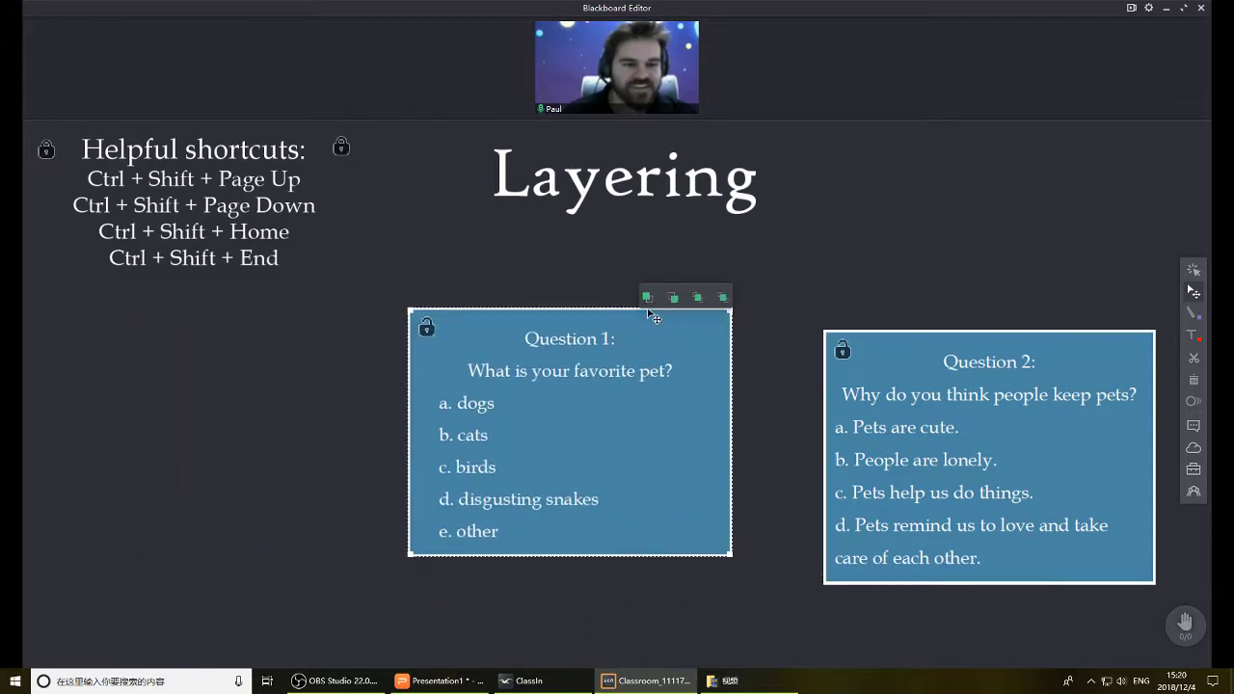
{"action": "left_click_drag", "start_coordinate": [670, 334], "coordinate": [1091, 358]}
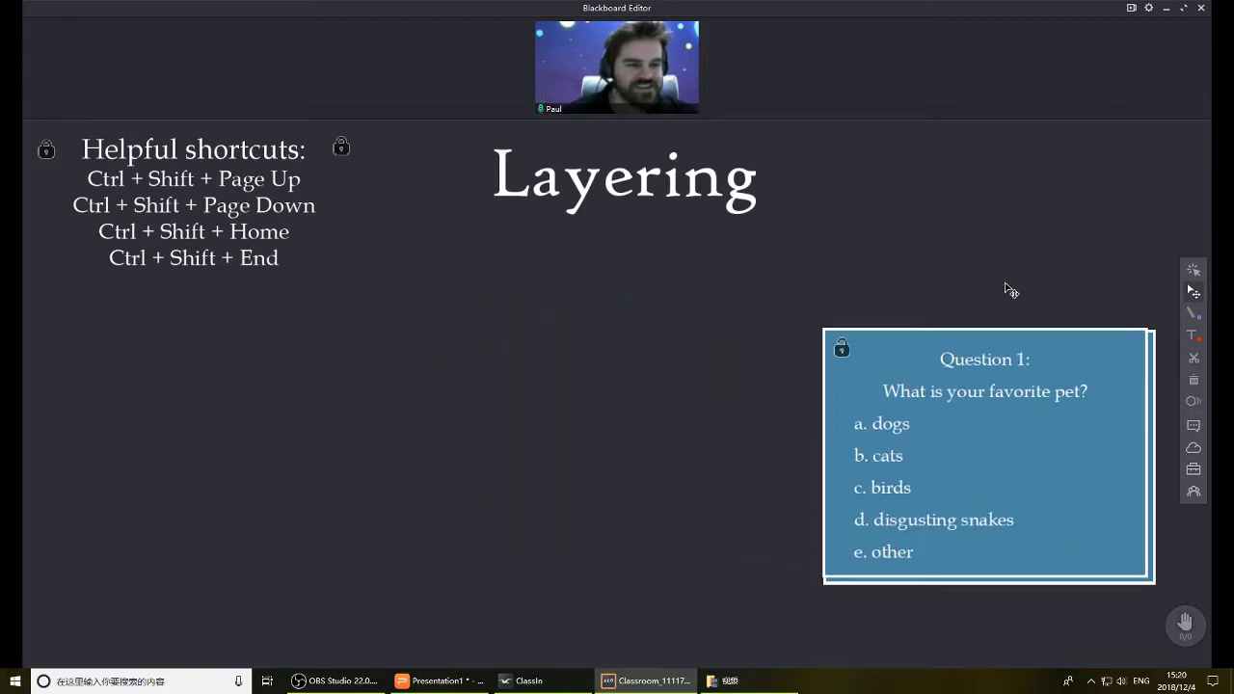
{"action": "left_click_drag", "start_coordinate": [802, 290], "coordinate": [954, 451]}
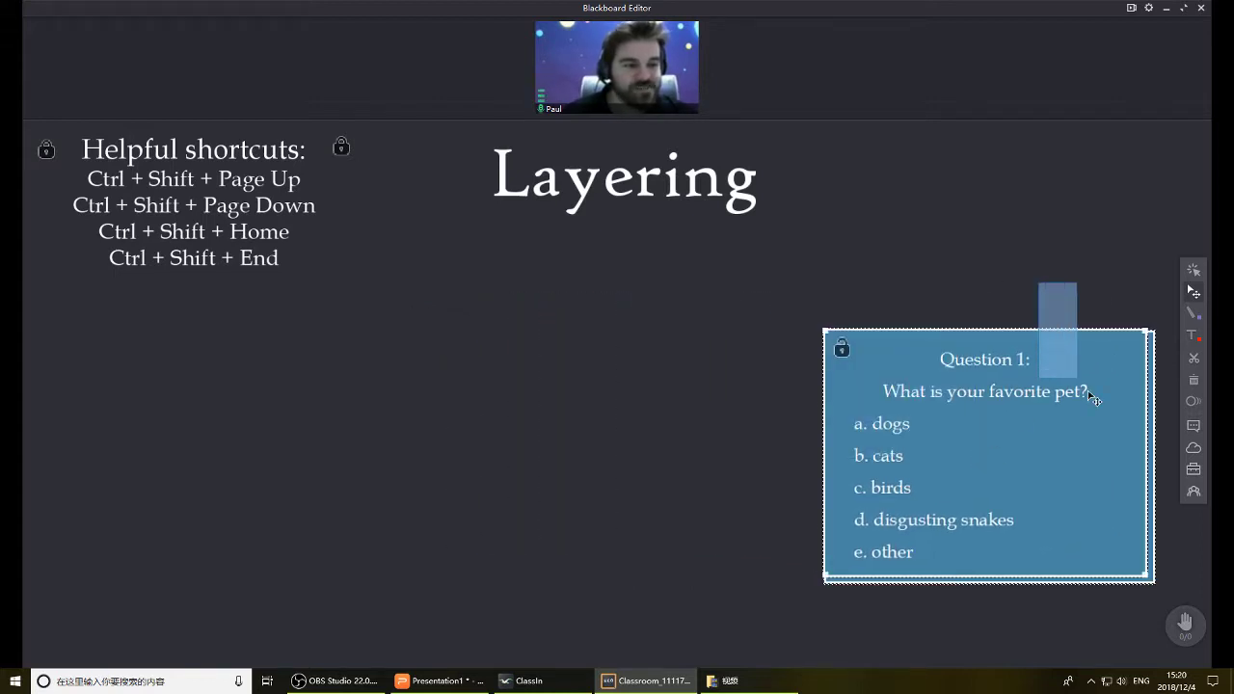
{"action": "left_click_drag", "start_coordinate": [1125, 413], "coordinate": [679, 366]}
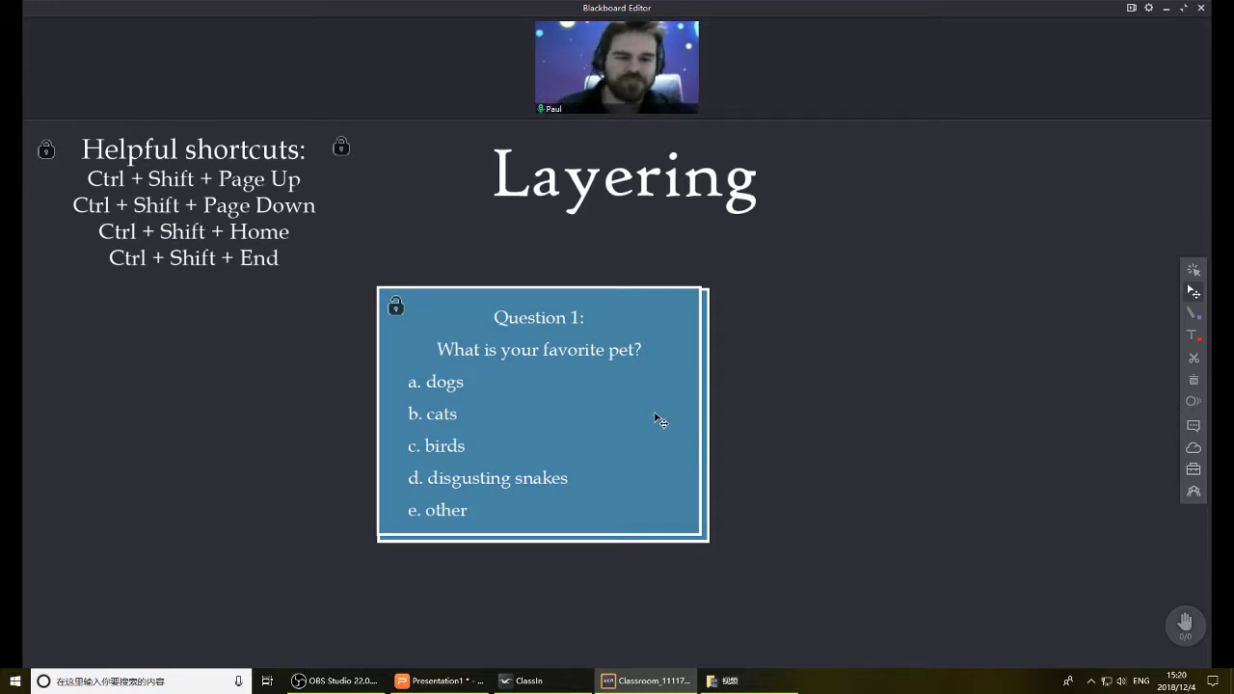
Pull the Question 1 and Question 2 cards off the stack one at a time, and restack all three with Question 1 on top.
{"action": "left_click_drag", "start_coordinate": [660, 420], "coordinate": [307, 412]}
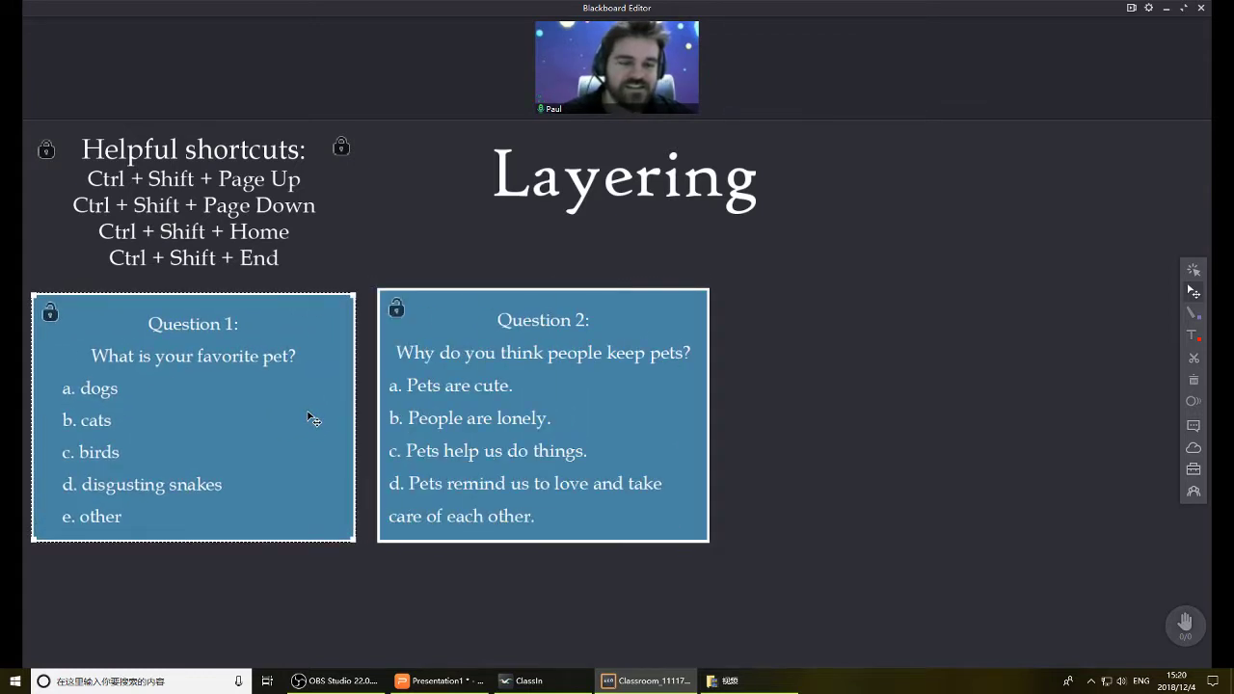
{"action": "left_click_drag", "start_coordinate": [662, 421], "coordinate": [413, 444]}
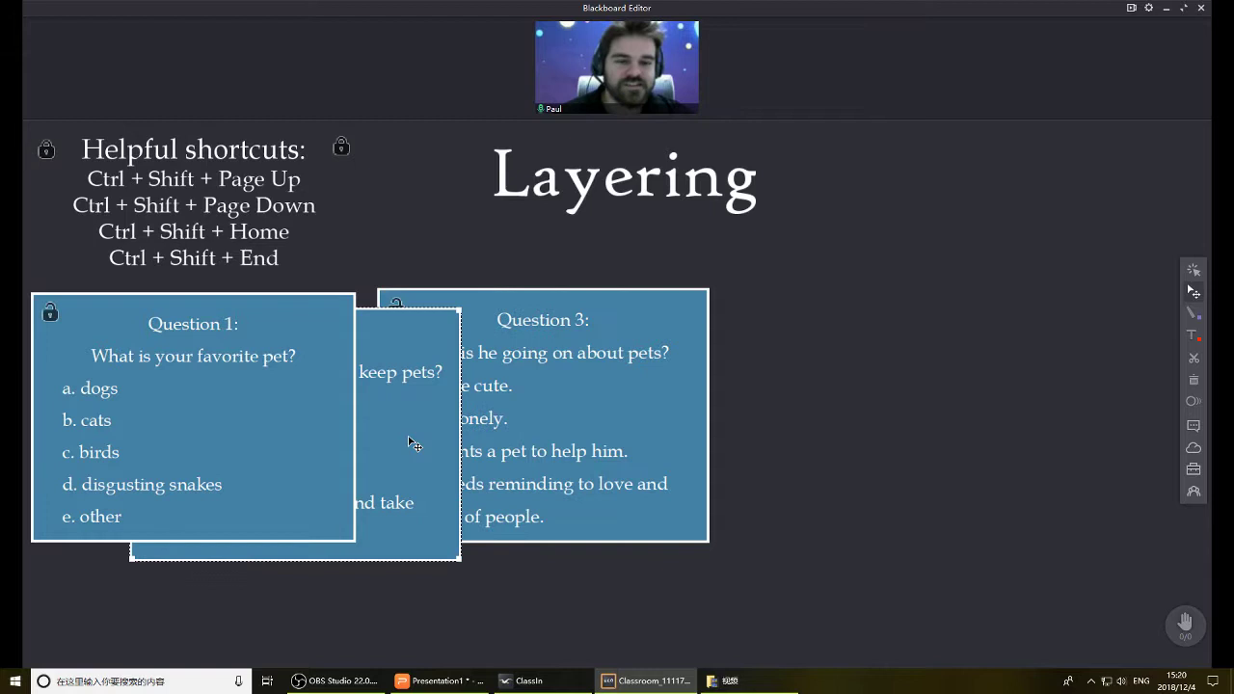
{"action": "left_click", "coordinate": [620, 401]}
{"action": "left_click_drag", "start_coordinate": [620, 400], "coordinate": [518, 419]}
{"action": "left_click_drag", "start_coordinate": [423, 410], "coordinate": [639, 400]}
{"action": "left_click_drag", "start_coordinate": [338, 391], "coordinate": [634, 376]}
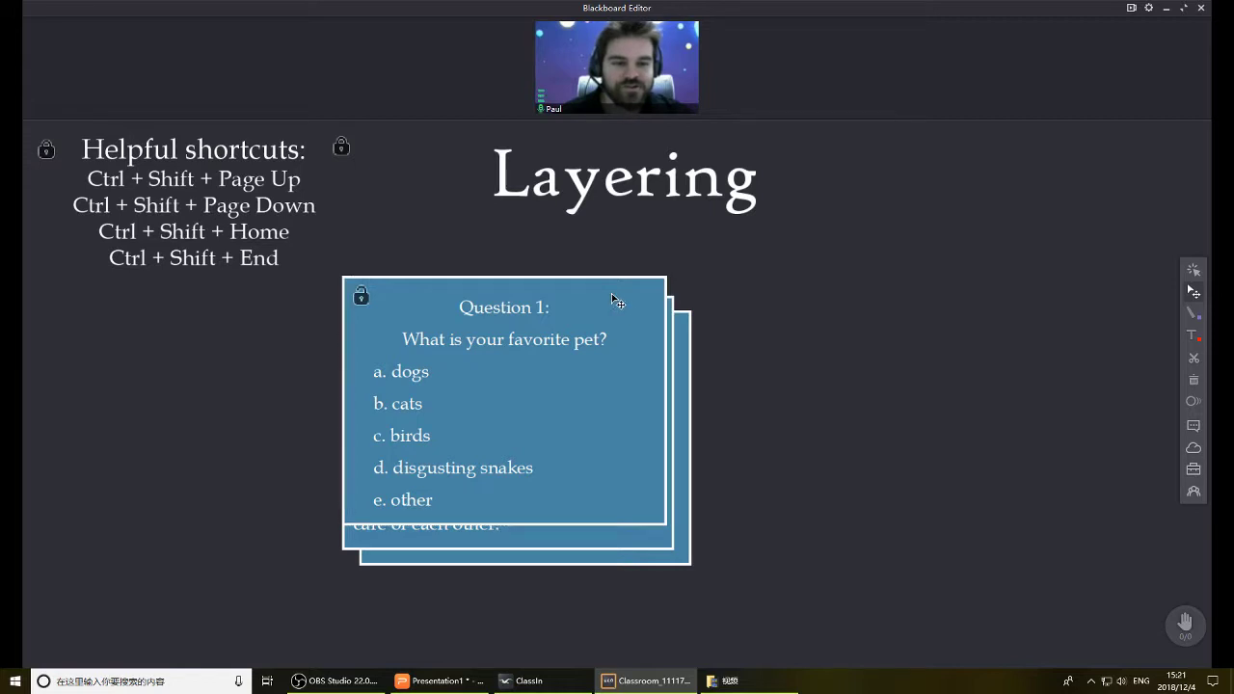
Show the layer-order options of the Question 1 card, close them and move all three stacked cards together toward the blackboard's center.
{"action": "left_click", "coordinate": [617, 299]}
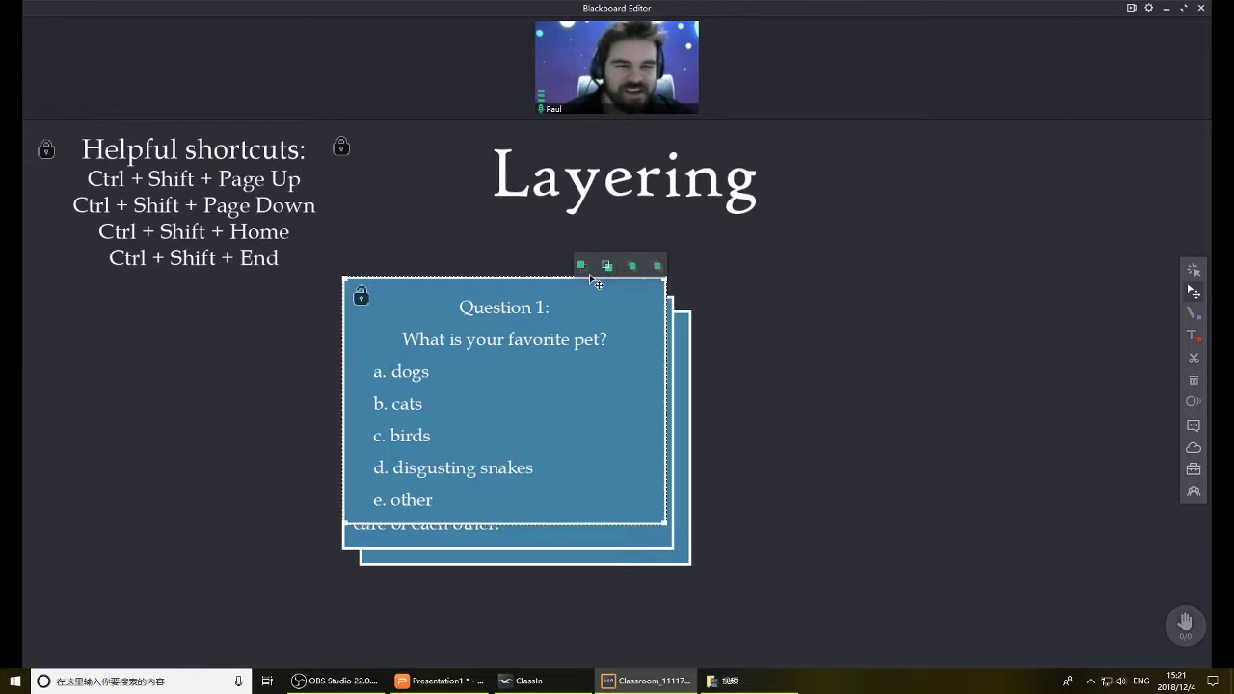
{"action": "left_click", "coordinate": [765, 393]}
{"action": "left_click_drag", "start_coordinate": [576, 387], "coordinate": [743, 403]}
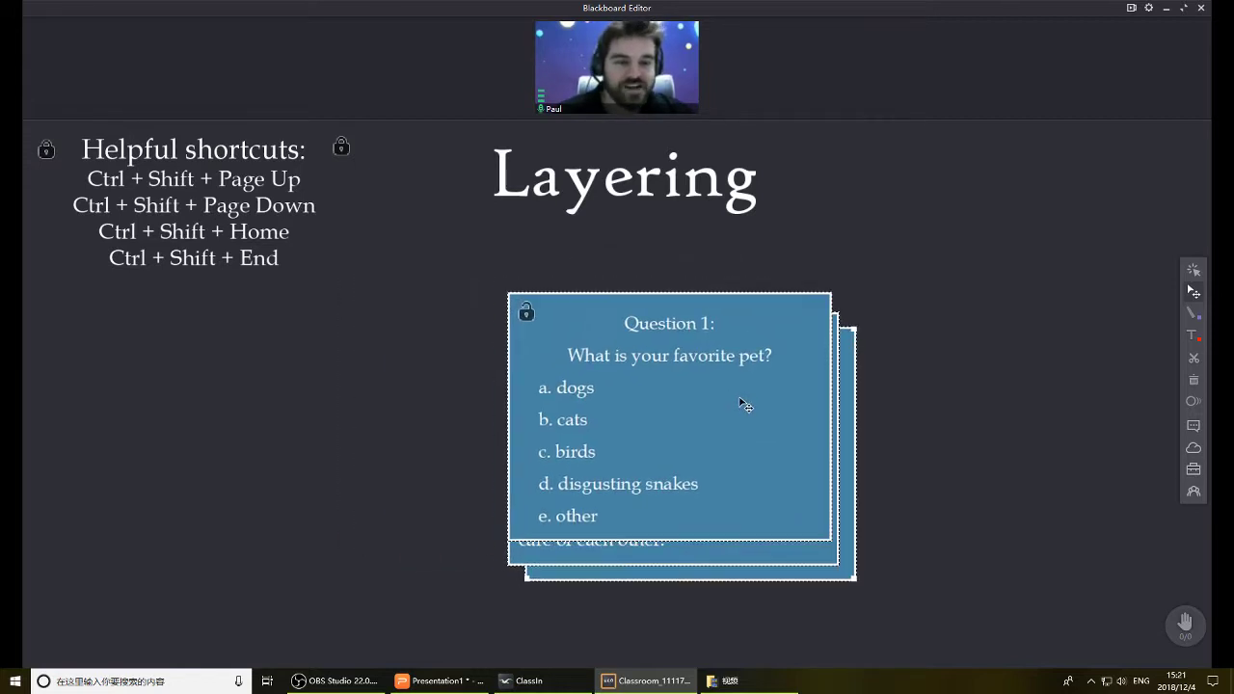
Underline the "Helpful shortcuts" list with a freehand purple pen stroke below its last line.
{"action": "left_click", "coordinate": [226, 207]}
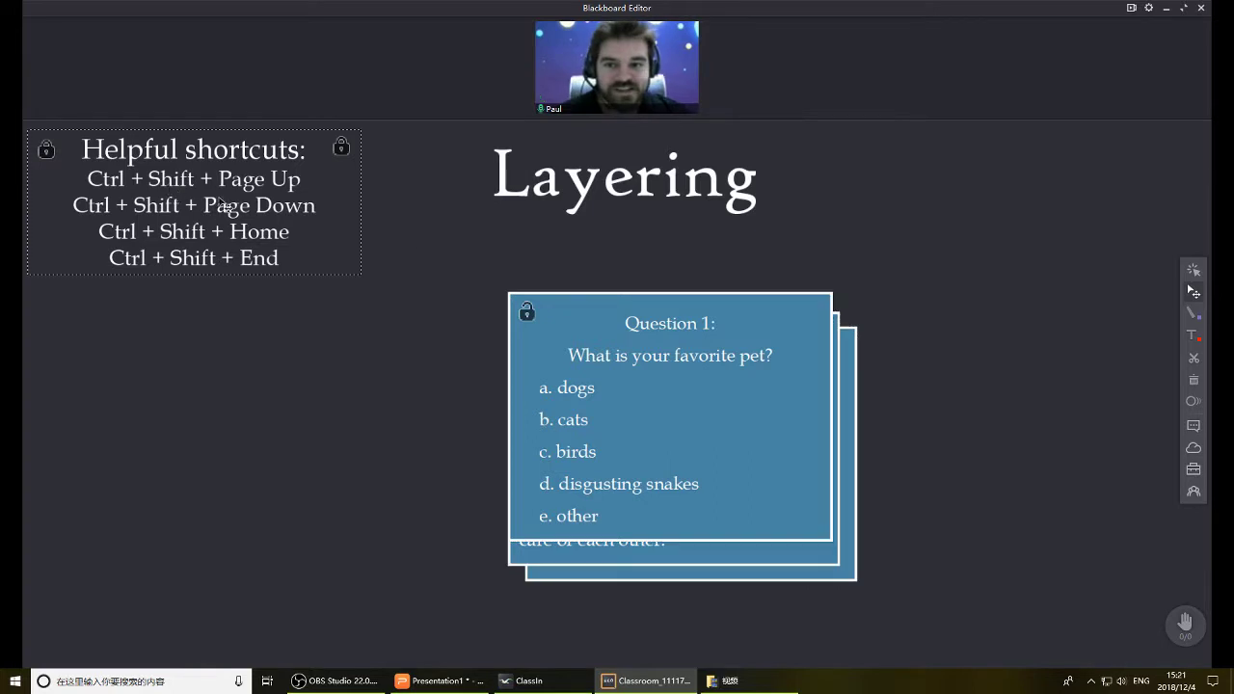
{"action": "left_click", "coordinate": [1196, 313]}
{"action": "left_click_drag", "start_coordinate": [70, 283], "coordinate": [343, 286]}
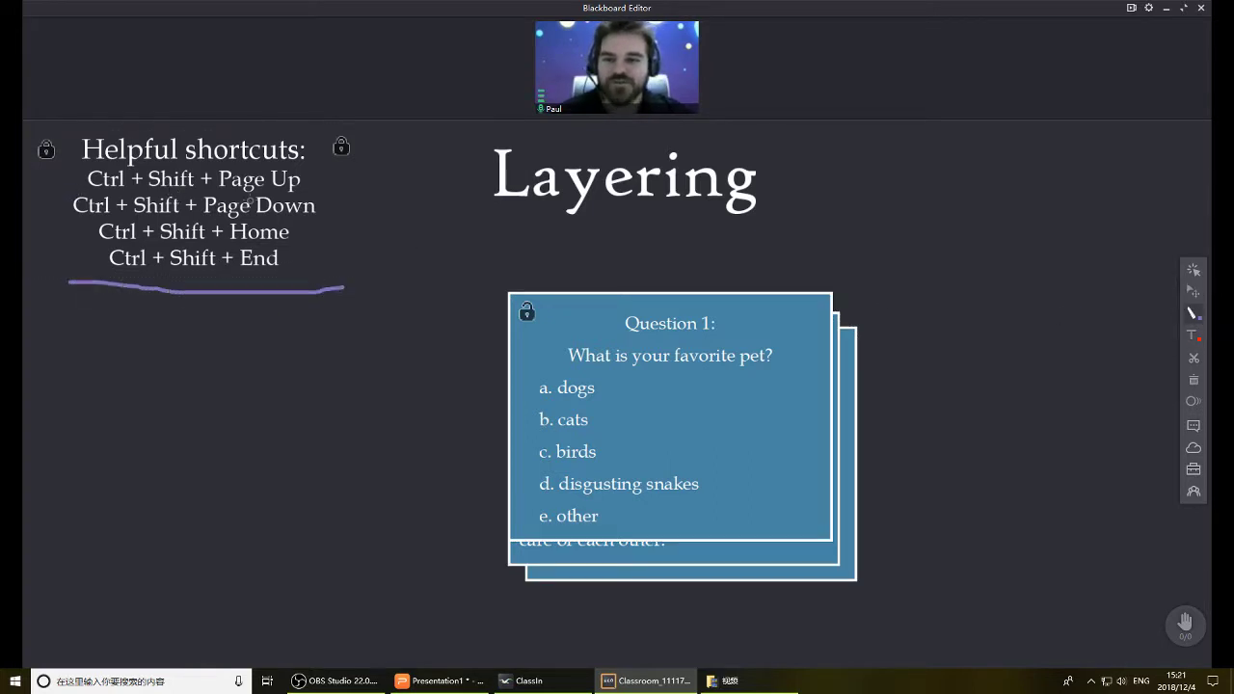
Pull the Question 3 card out from behind the stack toward its right and raise it two layers, above the other cards.
{"action": "left_click", "coordinate": [1194, 291]}
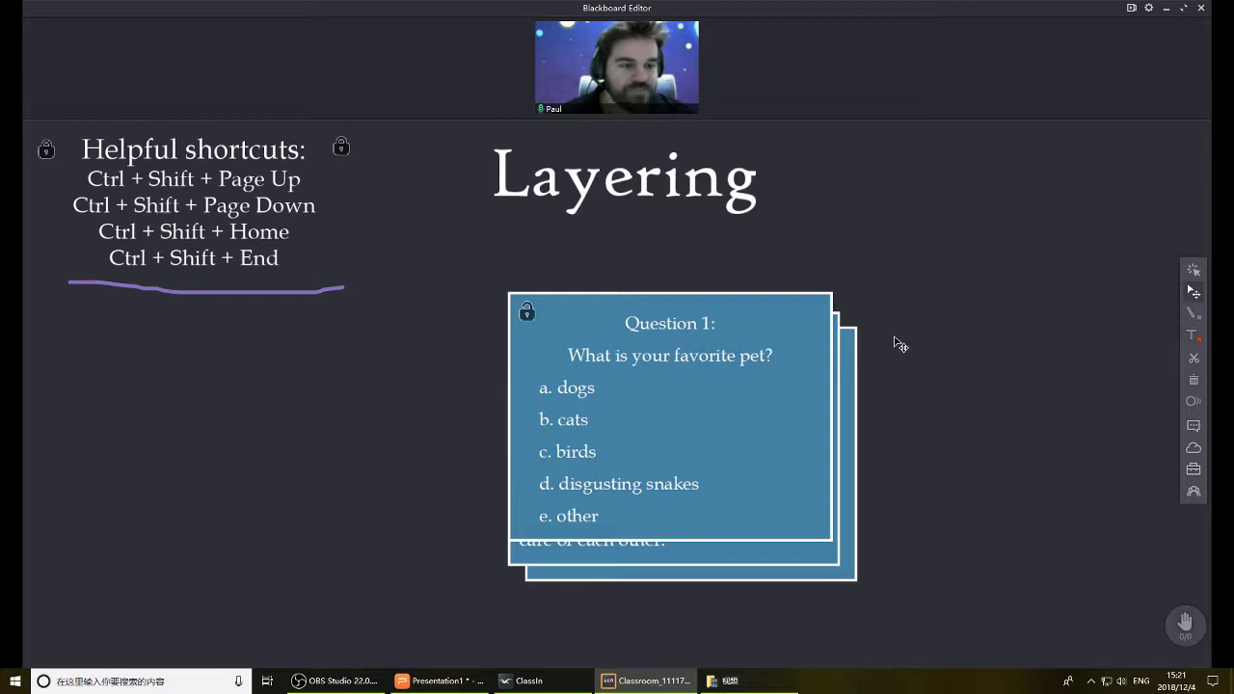
{"action": "left_click_drag", "start_coordinate": [855, 366], "coordinate": [931, 355]}
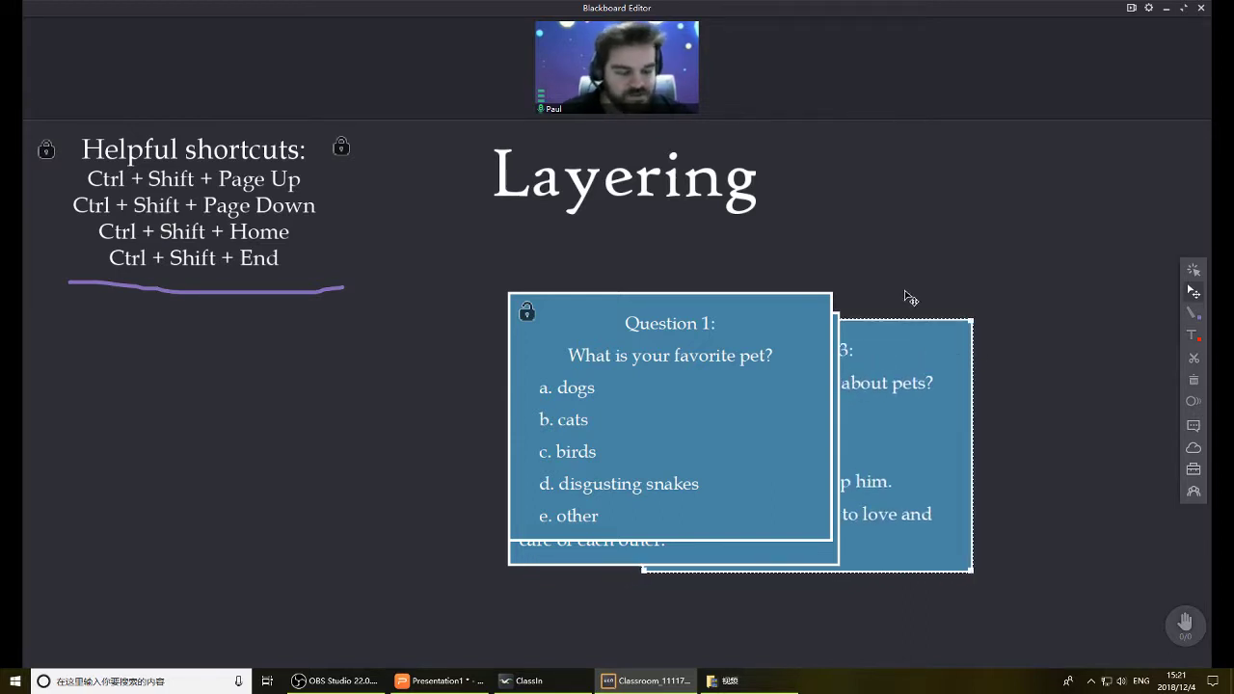
{"action": "key", "text": "ctrl+shift+Page_Up"}
{"action": "key", "text": "ctrl+shift+Page_Up"}
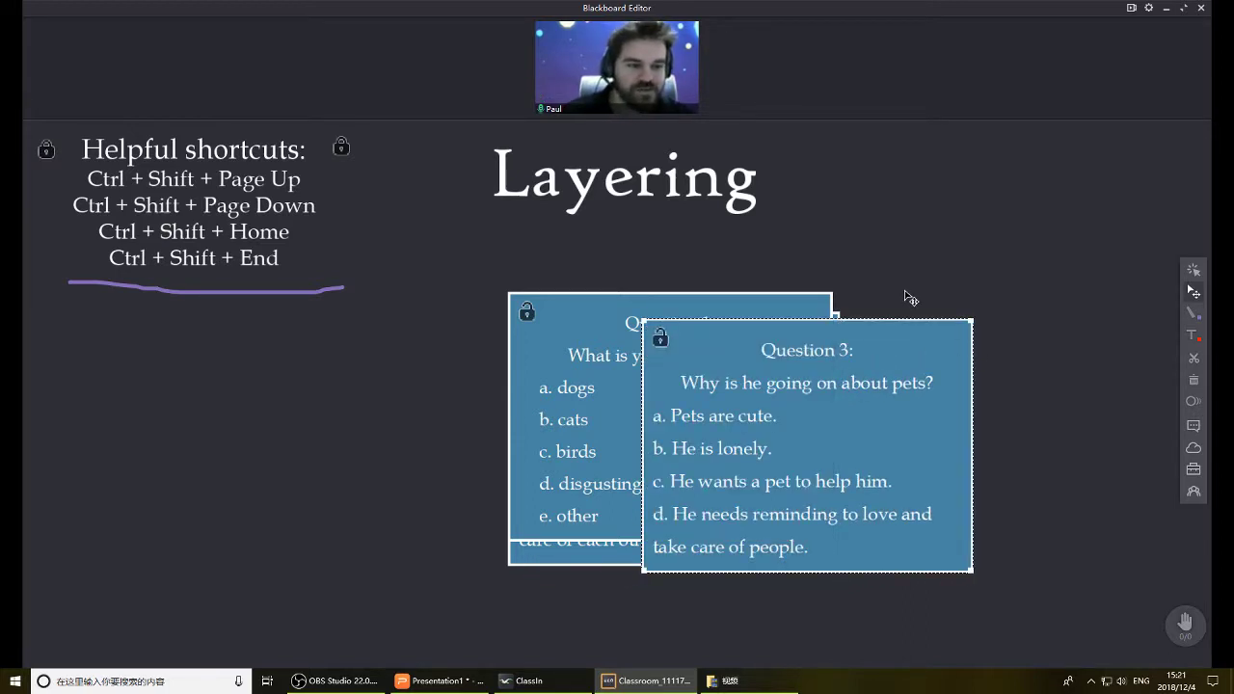
Lower the Question 3 card two layers, bring it straight to the front and send it all the way to the back.
{"action": "key", "text": "ctrl+shift+Page_Down"}
{"action": "key", "text": "ctrl+shift+Page_Down"}
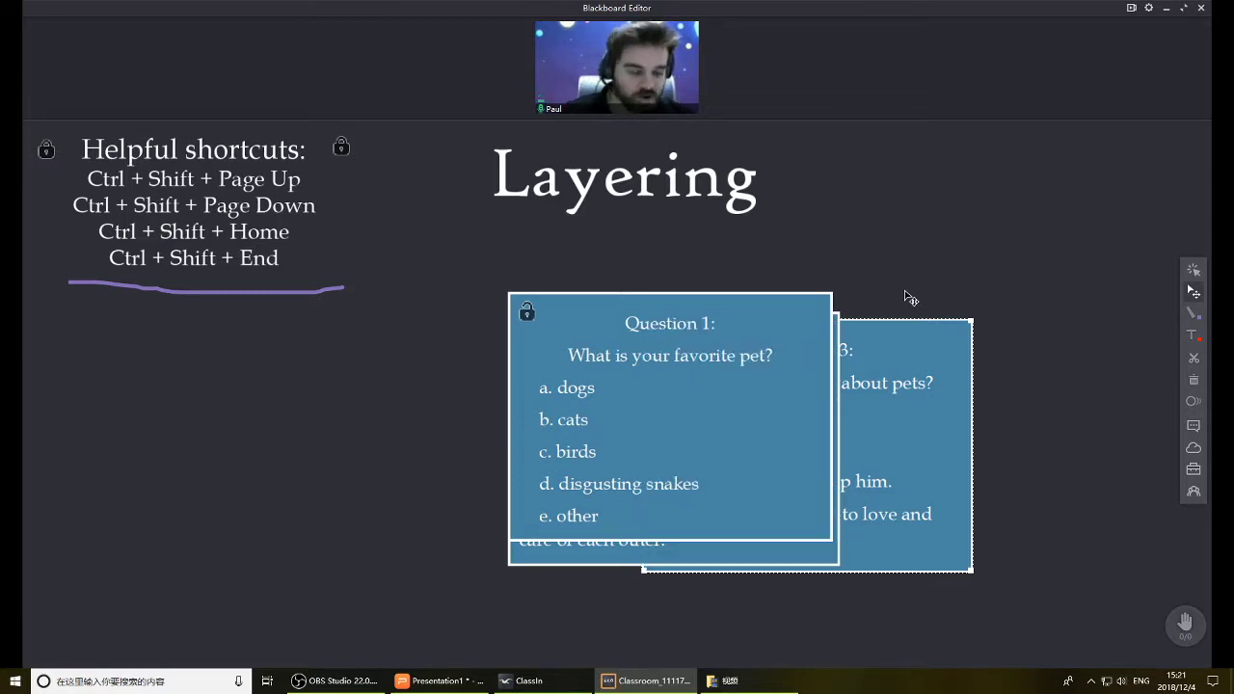
{"action": "key", "text": "ctrl+shift+Home"}
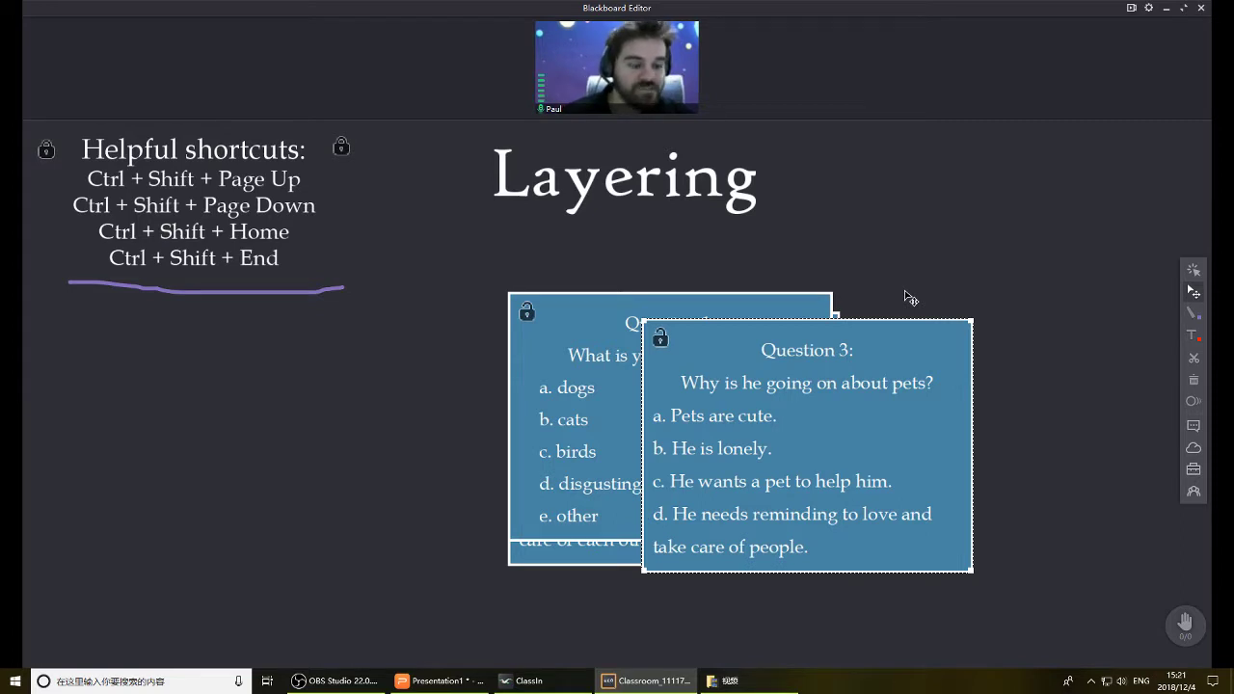
{"action": "key", "text": "ctrl+shift+End"}
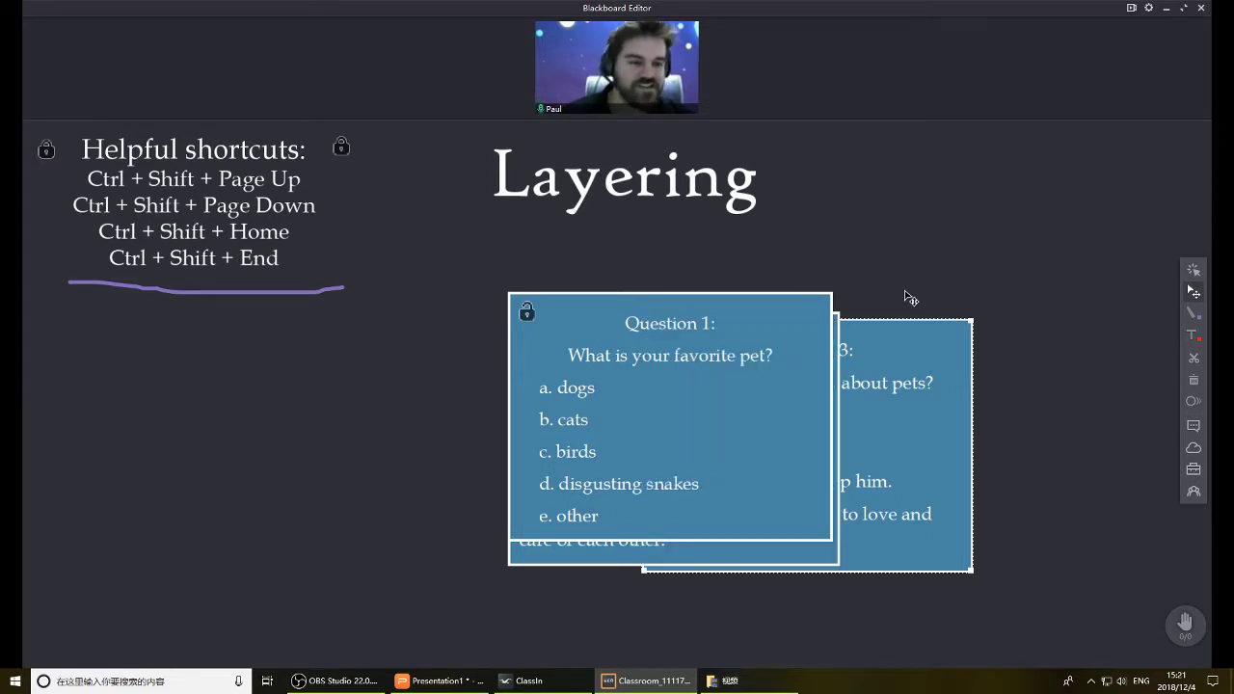
Spread the three question cards into a diagonal cascade with Question 1 on top and Question 3 at the lower right.
{"action": "left_click_drag", "start_coordinate": [899, 378], "coordinate": [933, 404]}
{"action": "mouse_move", "coordinate": [768, 416]}
{"action": "left_mouse_down"}
{"action": "mouse_move", "coordinate": [696, 394]}
{"action": "mouse_move", "coordinate": [799, 419]}
{"action": "mouse_move", "coordinate": [790, 406]}
{"action": "left_mouse_up"}
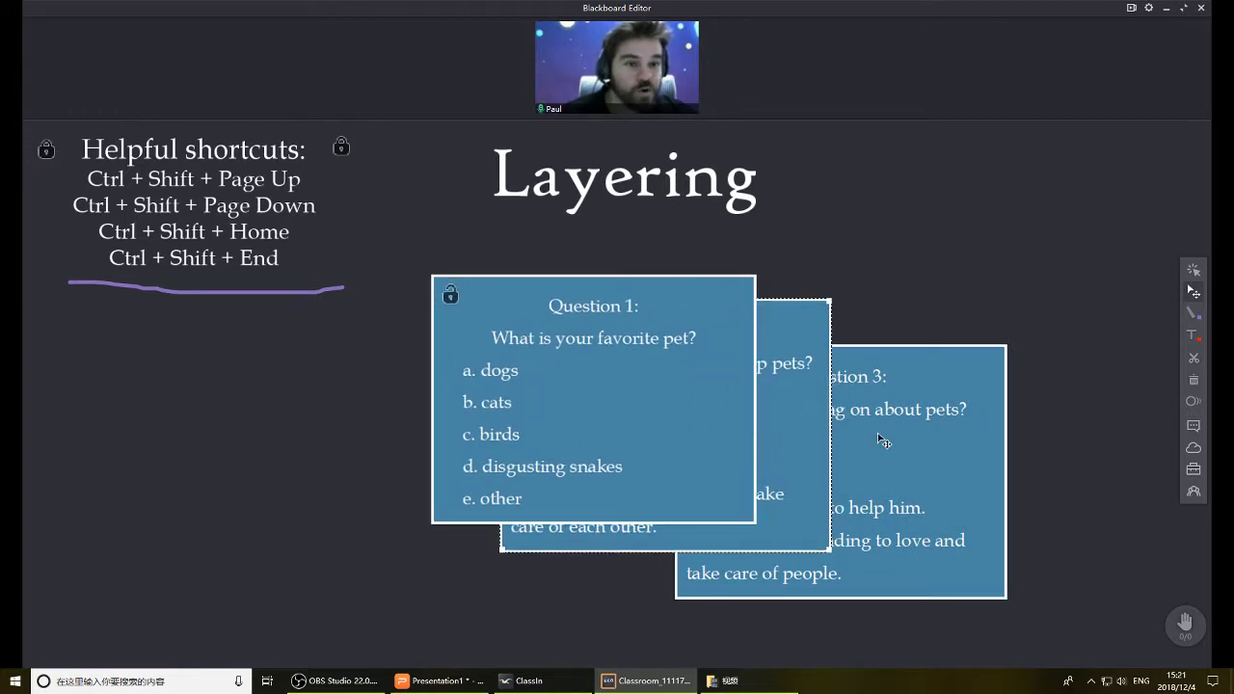
{"action": "left_click_drag", "start_coordinate": [885, 441], "coordinate": [852, 446]}
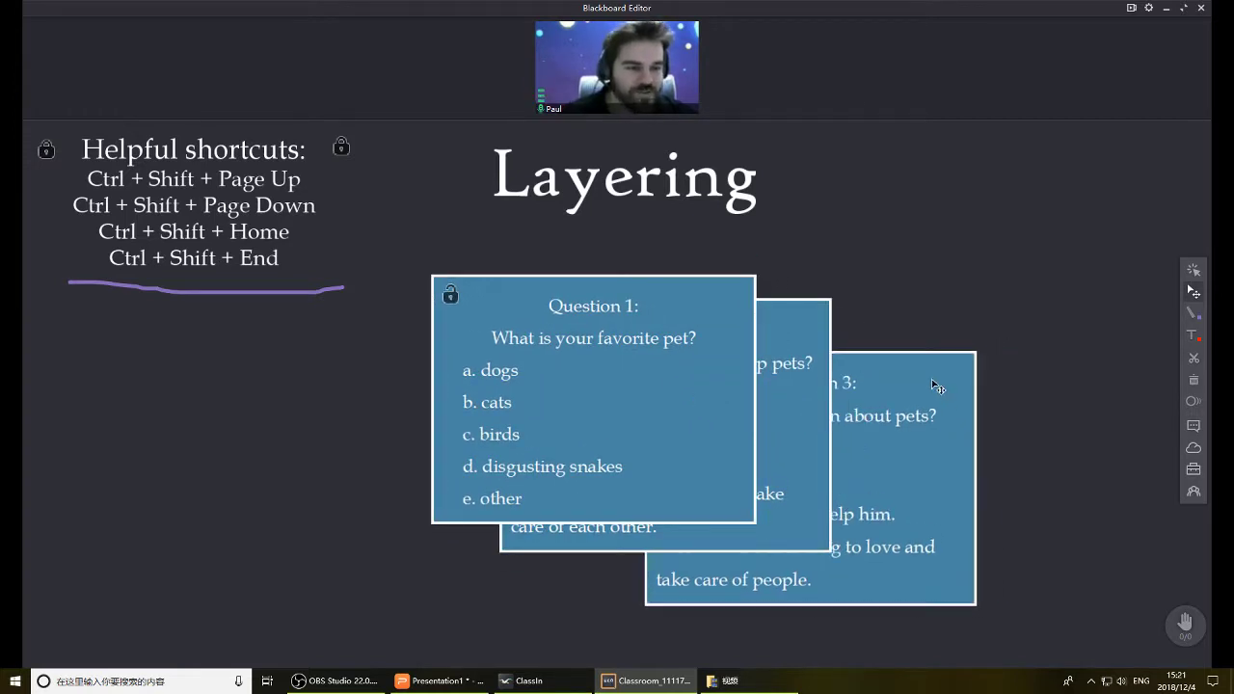
Bring the Question 3 card in front of the other cards and send it behind them again.
{"action": "left_click", "coordinate": [933, 390]}
{"action": "left_click", "coordinate": [942, 344]}
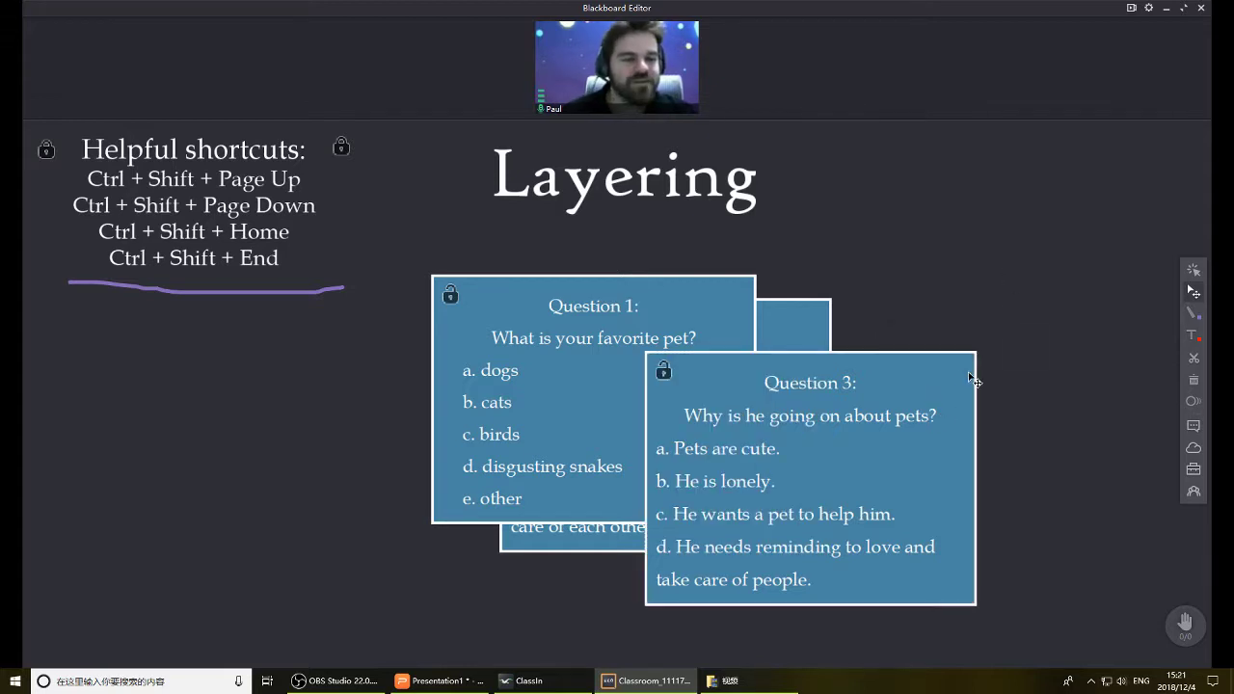
{"action": "left_click", "coordinate": [967, 342]}
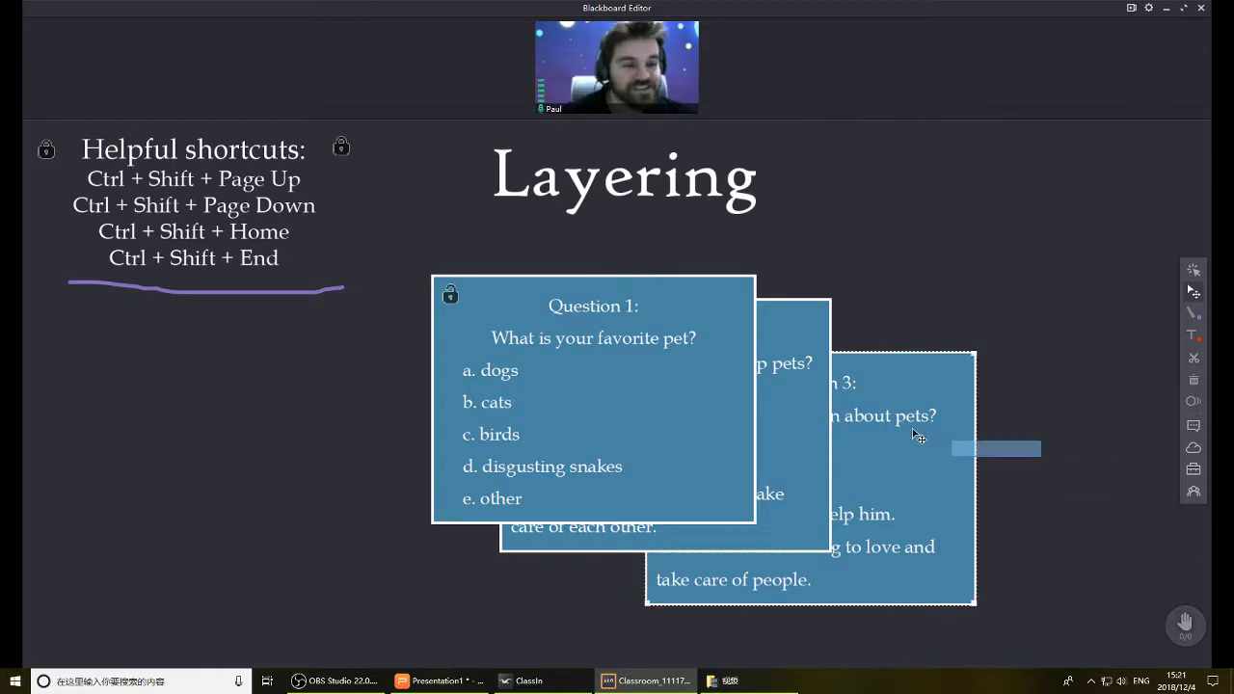
Select all three question cards and shift the whole cascade slightly to the right and upward, keeping their spacing.
{"action": "key", "text": "ctrl+a"}
{"action": "left_click_drag", "start_coordinate": [653, 383], "coordinate": [762, 436]}
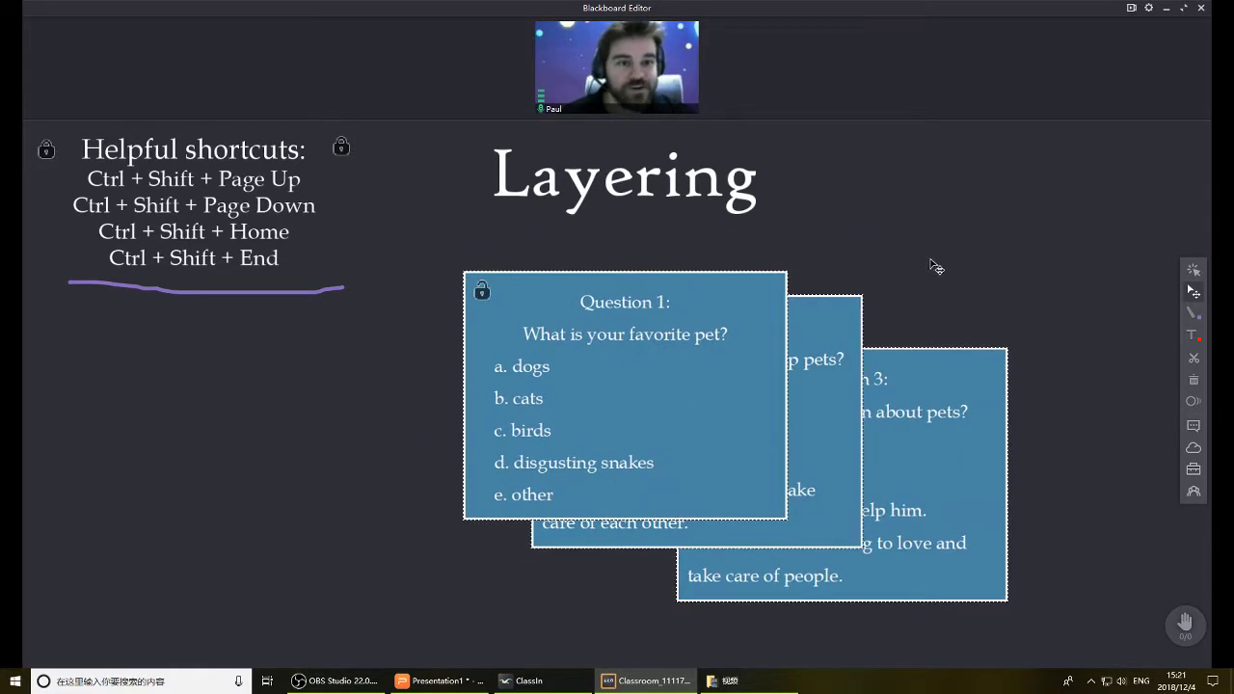
{"action": "left_click", "coordinate": [936, 267]}
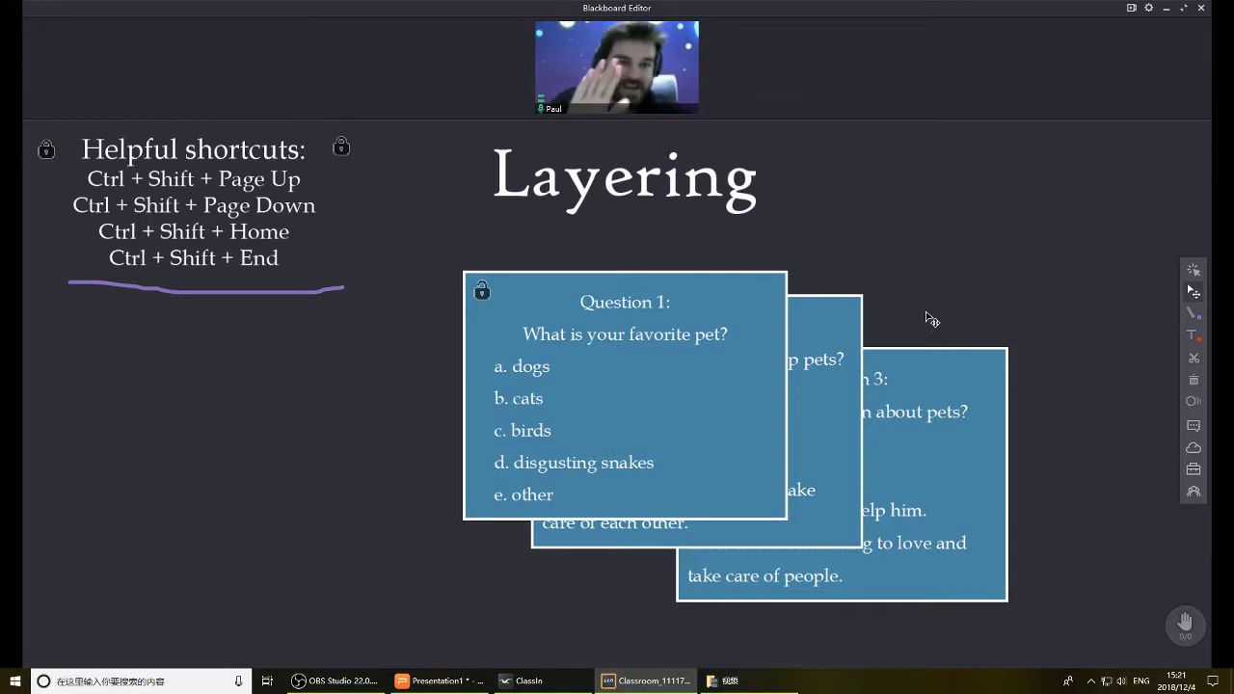
{"action": "left_click_drag", "start_coordinate": [991, 294], "coordinate": [791, 374]}
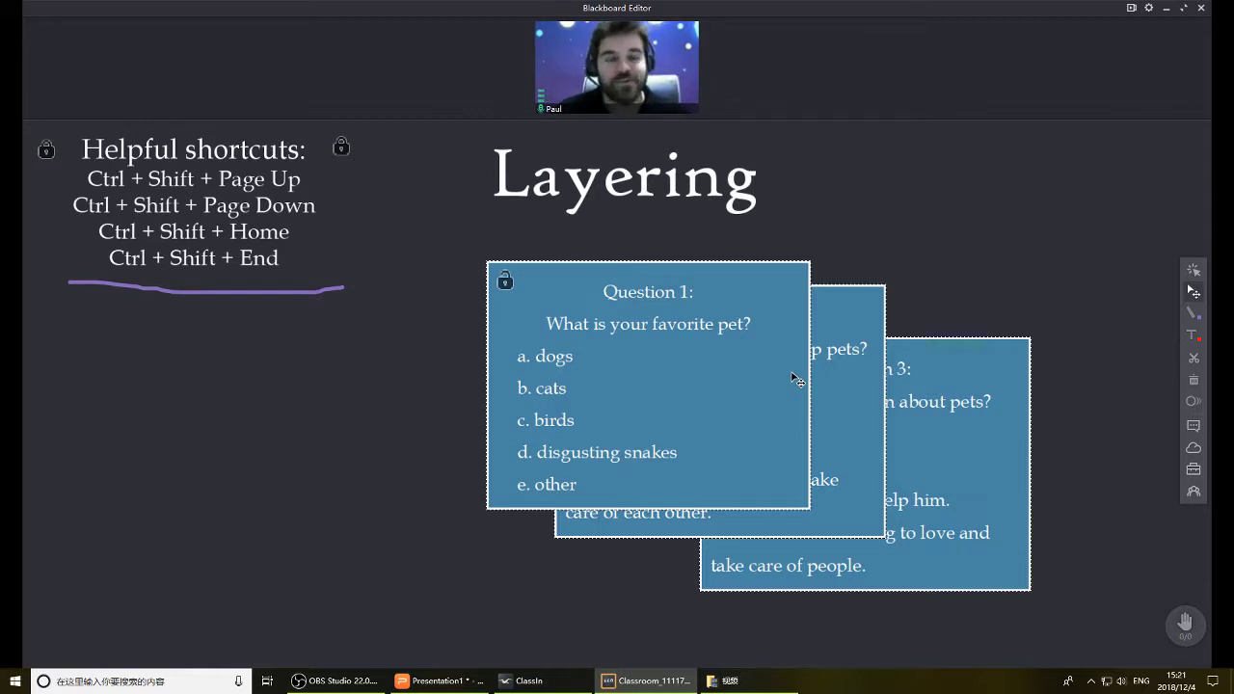
{"action": "left_click", "coordinate": [987, 302]}
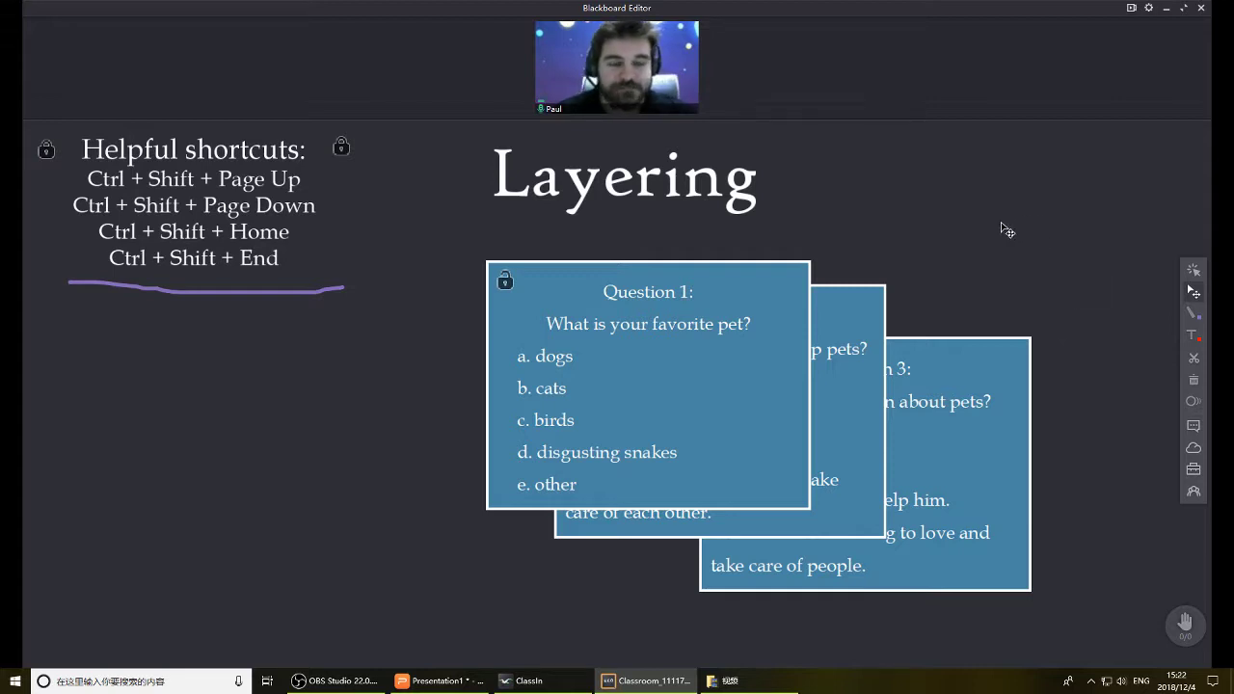
Switch to WPS Presentation and copy the "This is something that is hidden." text together with the arrow from slide 4.
{"action": "scroll", "coordinate": [999, 284], "scroll_direction": "down", "scroll_amount": 3}
{"action": "scroll", "coordinate": [999, 284], "scroll_direction": "down", "scroll_amount": 4}
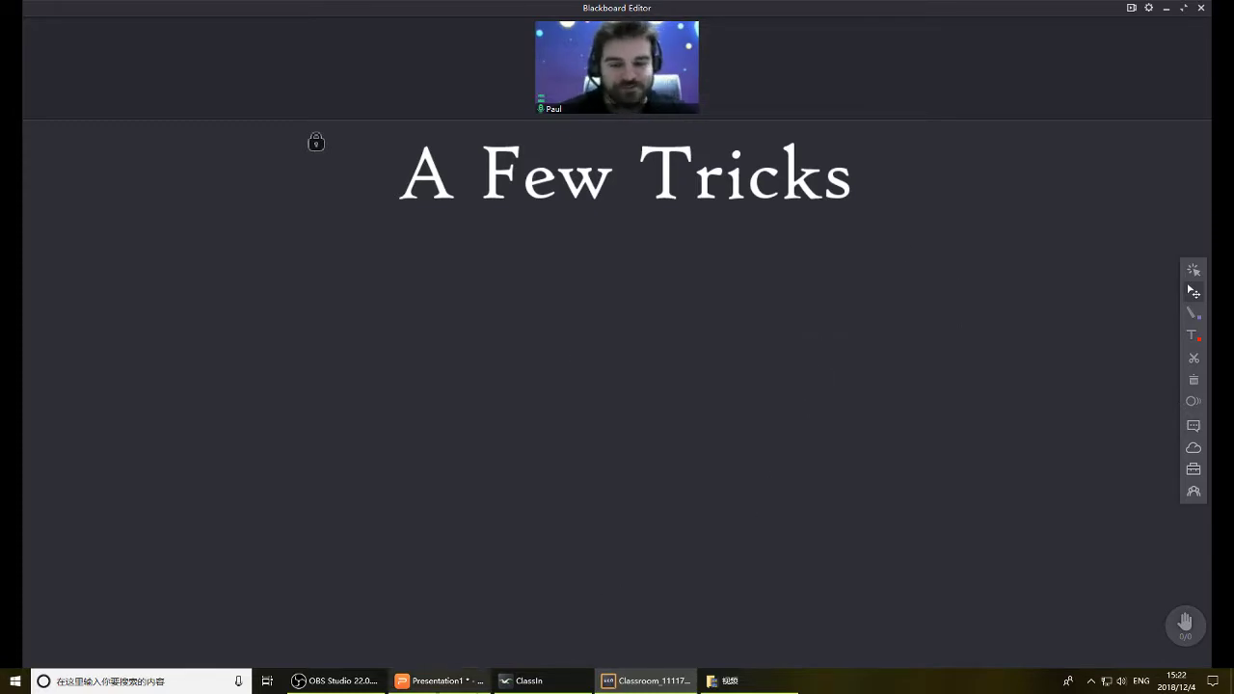
{"action": "left_click", "coordinate": [438, 681]}
{"action": "left_click", "coordinate": [115, 459]}
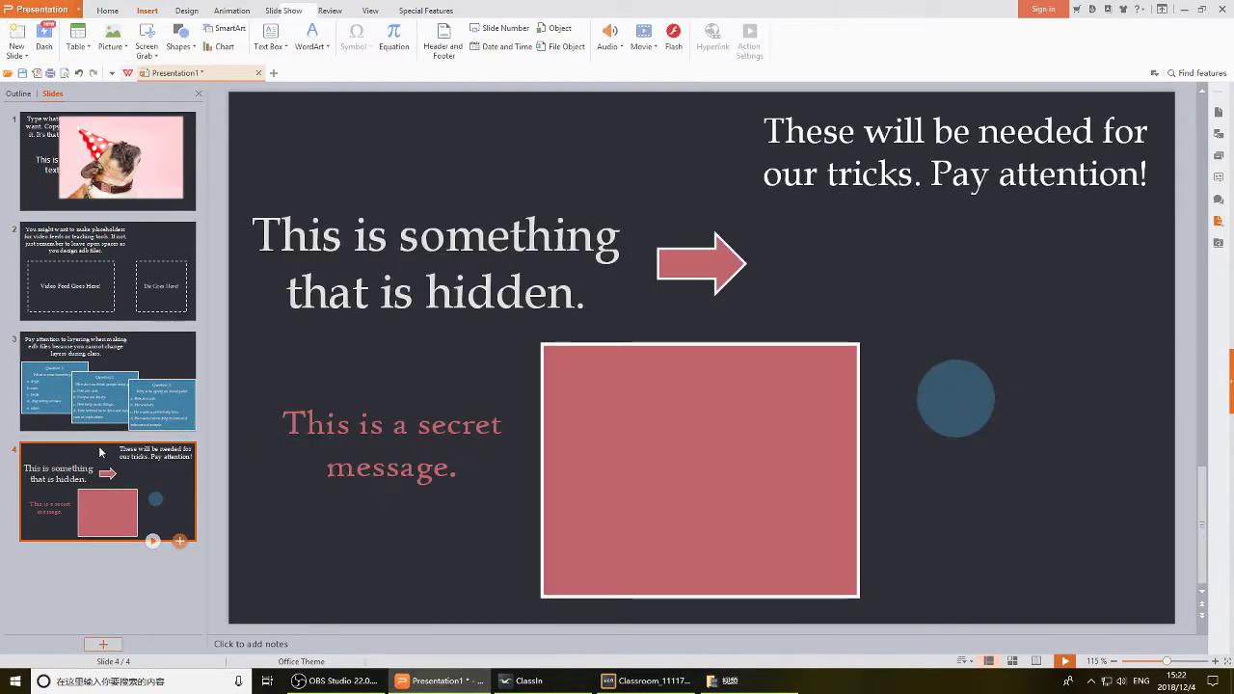
{"action": "left_click", "coordinate": [708, 253]}
{"action": "left_click", "coordinate": [560, 209], "text": "shift"}
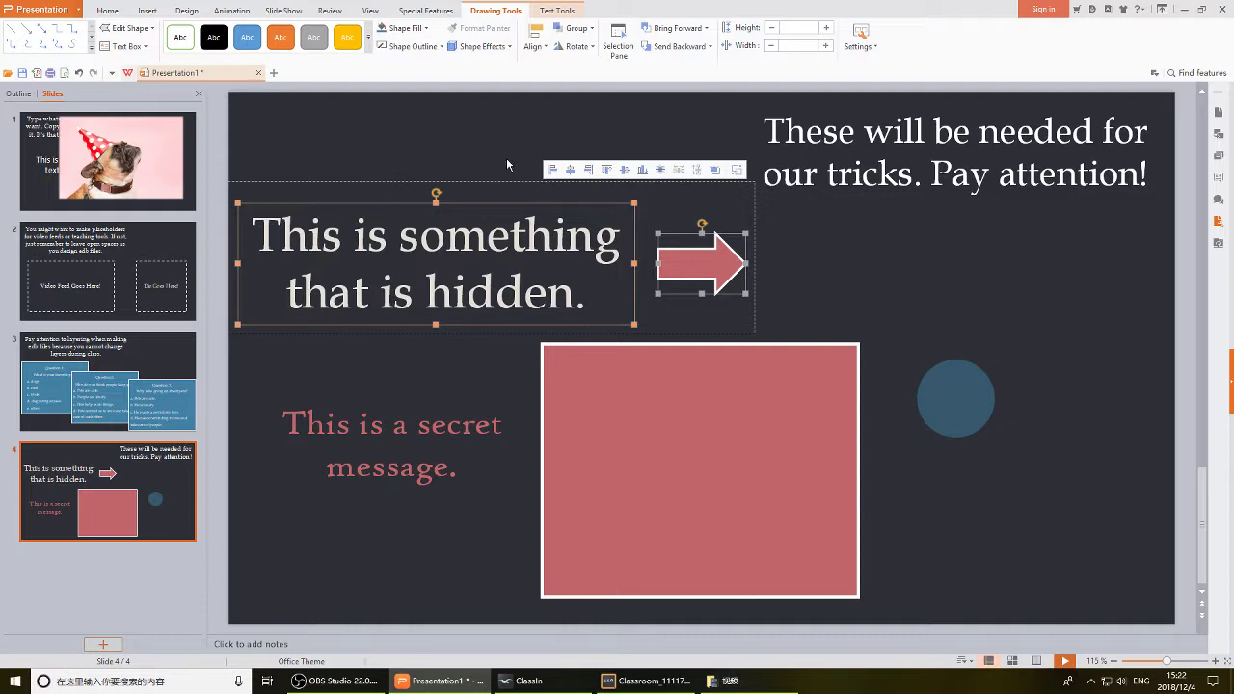
{"action": "left_click", "coordinate": [403, 142]}
{"action": "left_click", "coordinate": [670, 252]}
{"action": "left_click", "coordinate": [535, 224], "text": "shift"}
Switch to the Blackboard Editor, paste the hidden text with its arrow and place it below the "A Few Tricks" heading.
{"action": "left_click", "coordinate": [646, 680]}
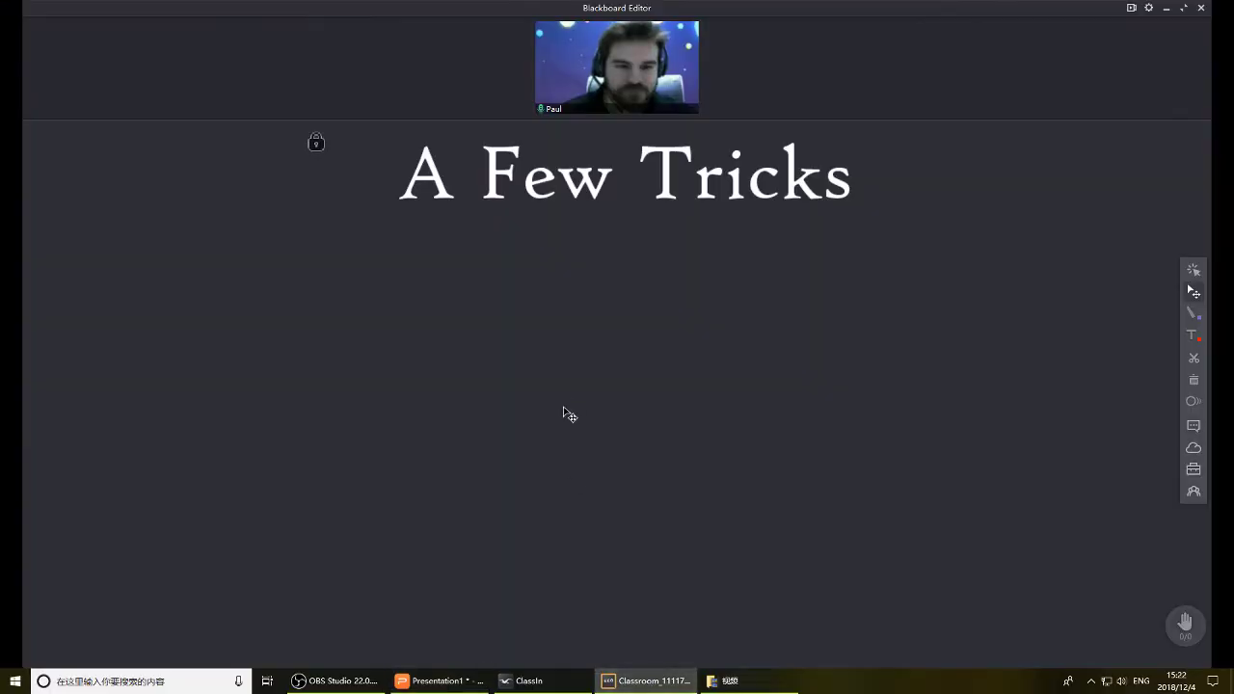
{"action": "key", "text": "ctrl+v"}
{"action": "left_click_drag", "start_coordinate": [523, 315], "coordinate": [730, 379]}
{"action": "left_click", "coordinate": [589, 468]}
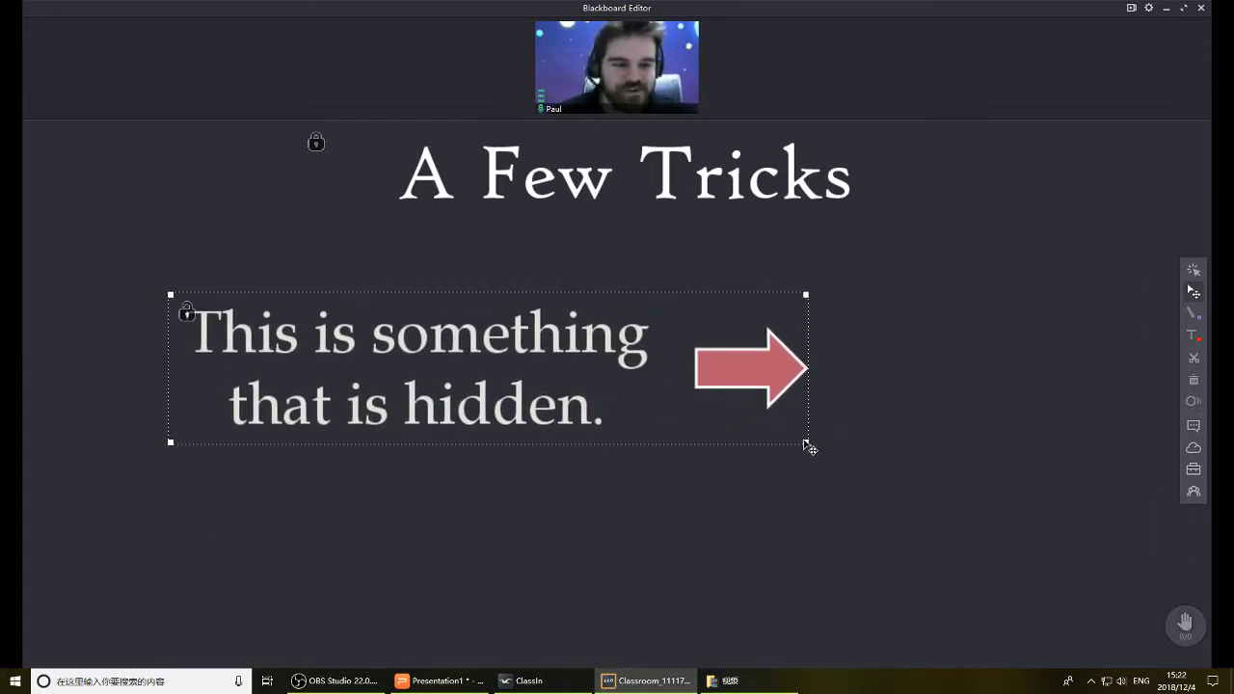
Shrink the pasted text-and-arrow image and slide it past the blackboard's left edge, leaving just the arrow in view.
{"action": "left_click_drag", "start_coordinate": [806, 443], "coordinate": [601, 389]}
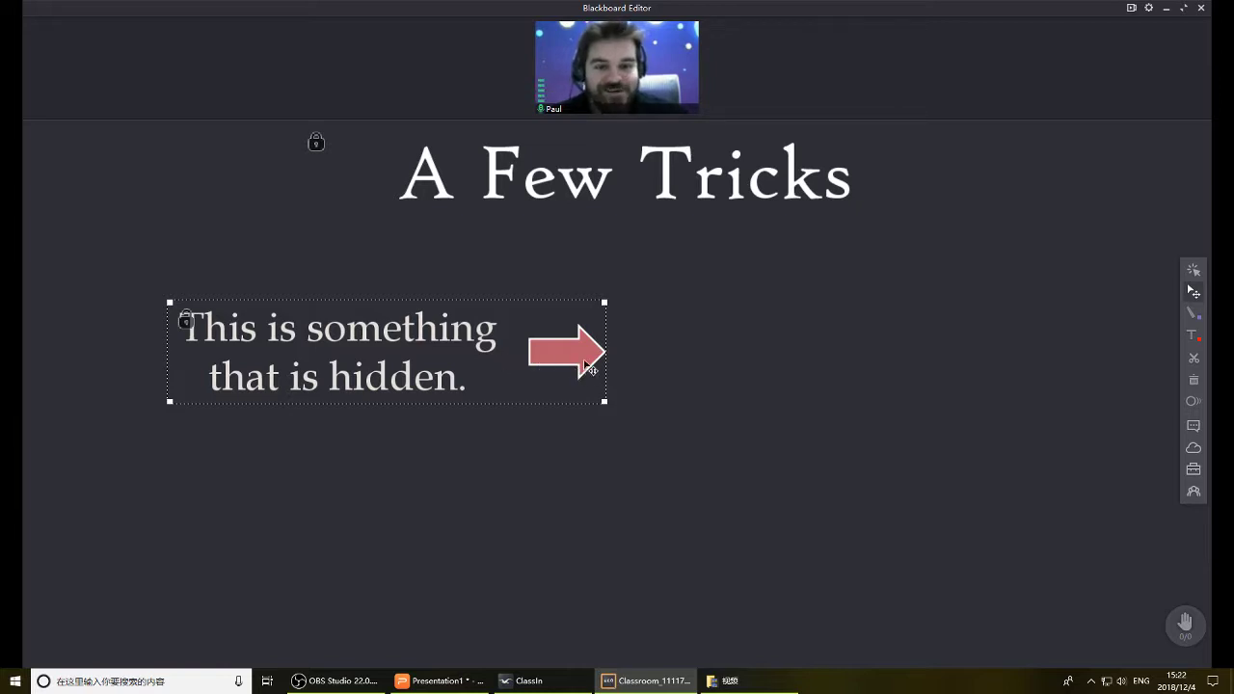
{"action": "left_click_drag", "start_coordinate": [588, 364], "coordinate": [91, 369]}
{"action": "left_click", "coordinate": [289, 441]}
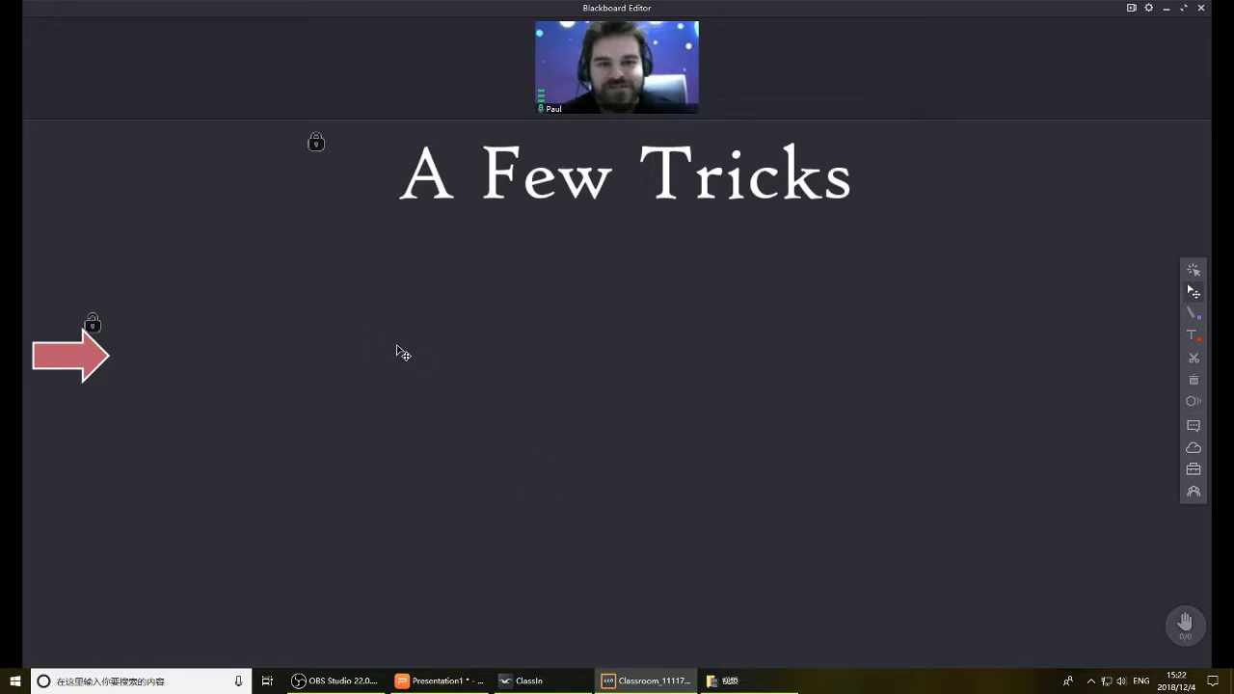
Add the white text "Hints:" above the arrow at the blackboard's left edge.
{"action": "left_click", "coordinate": [1191, 336]}
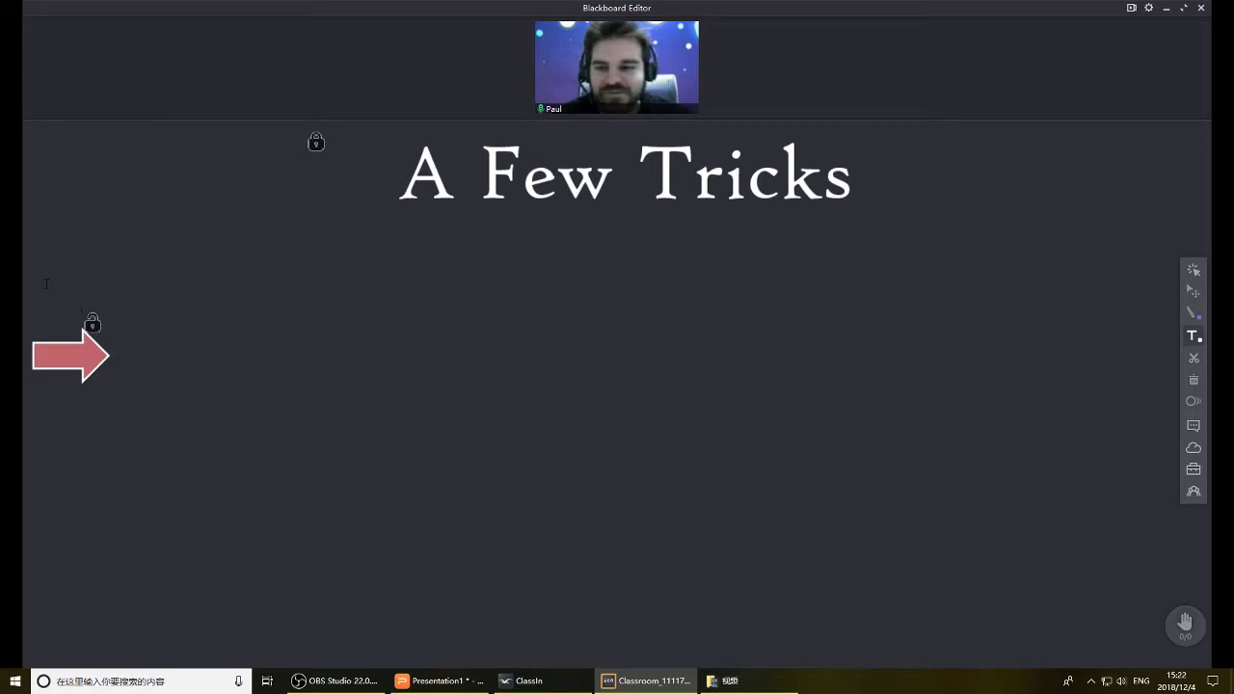
{"action": "type", "text": "Hints:"}
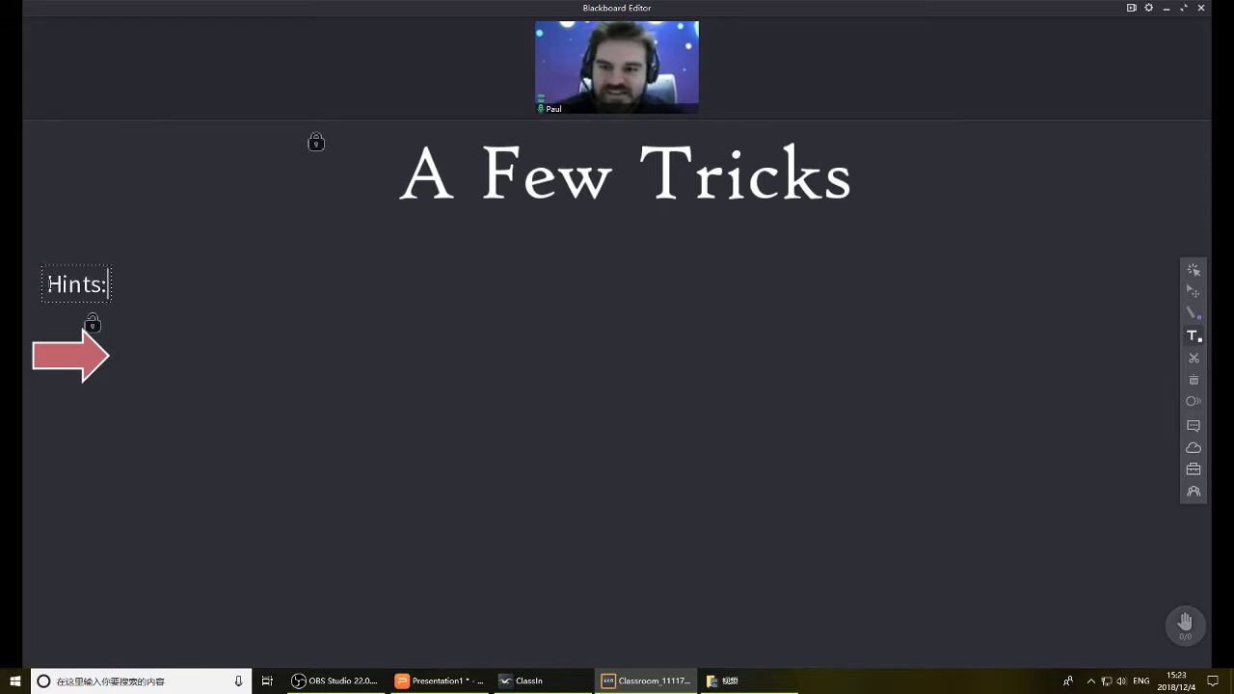
{"action": "left_click", "coordinate": [1193, 291]}
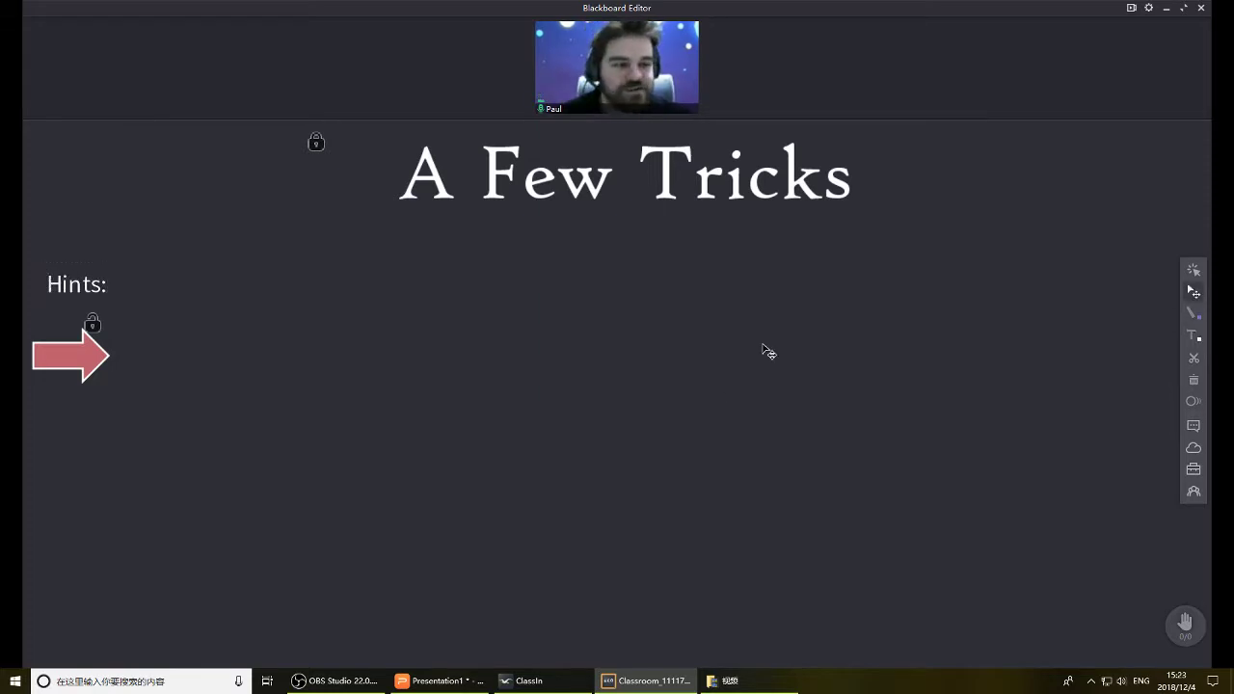
Adjust the positions of the arrow image and the "Hints:" label so the arrow sits just below the label.
{"action": "left_click_drag", "start_coordinate": [95, 370], "coordinate": [101, 370]}
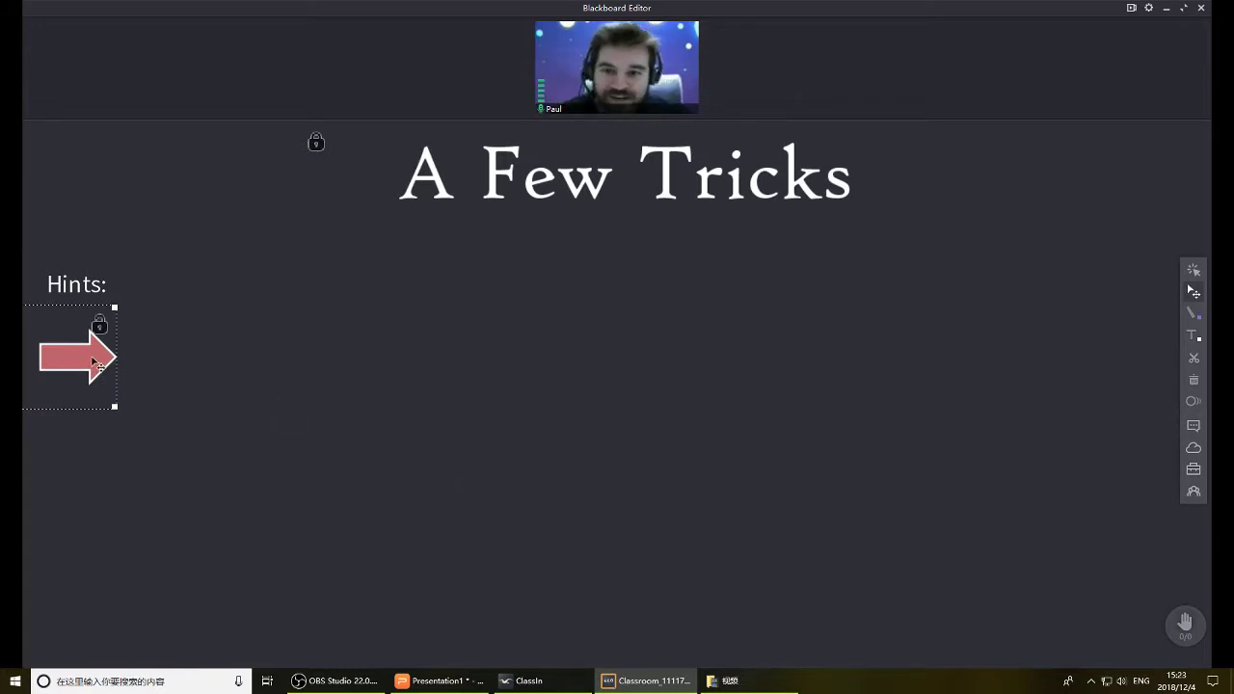
{"action": "mouse_move", "coordinate": [95, 362]}
{"action": "left_mouse_down"}
{"action": "mouse_move", "coordinate": [537, 357]}
{"action": "mouse_move", "coordinate": [103, 344]}
{"action": "left_mouse_up"}
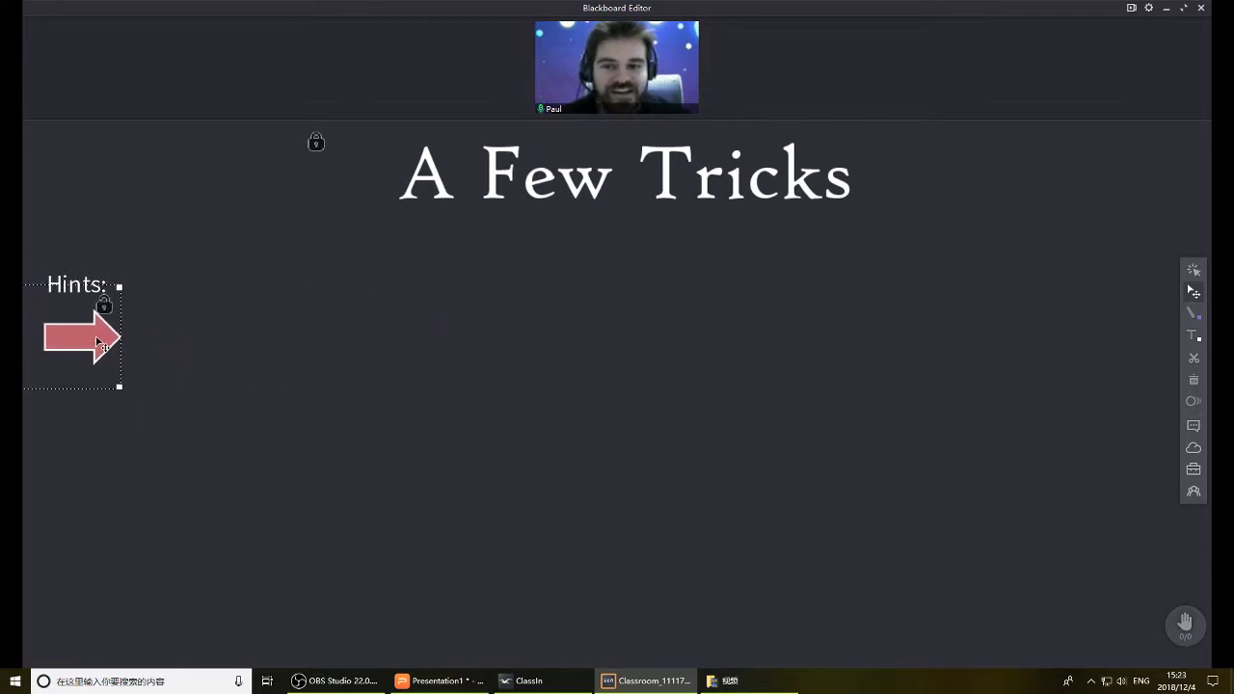
{"action": "left_click", "coordinate": [437, 391]}
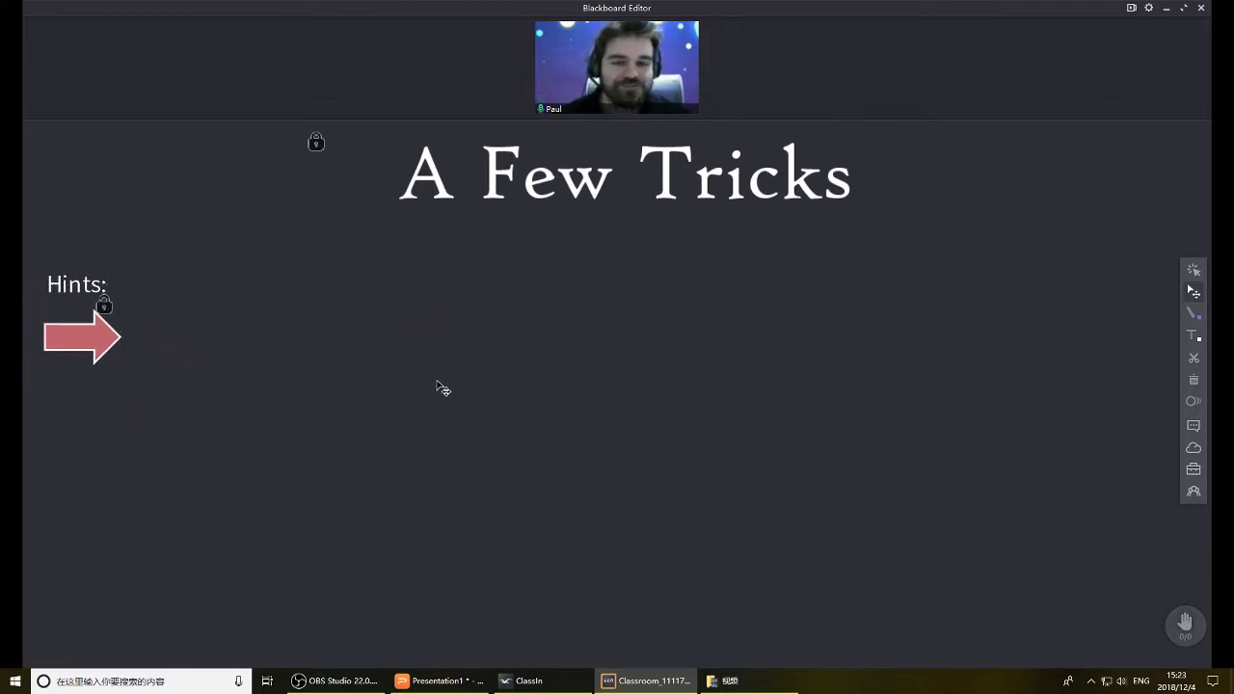
{"action": "left_click_drag", "start_coordinate": [88, 340], "coordinate": [98, 353]}
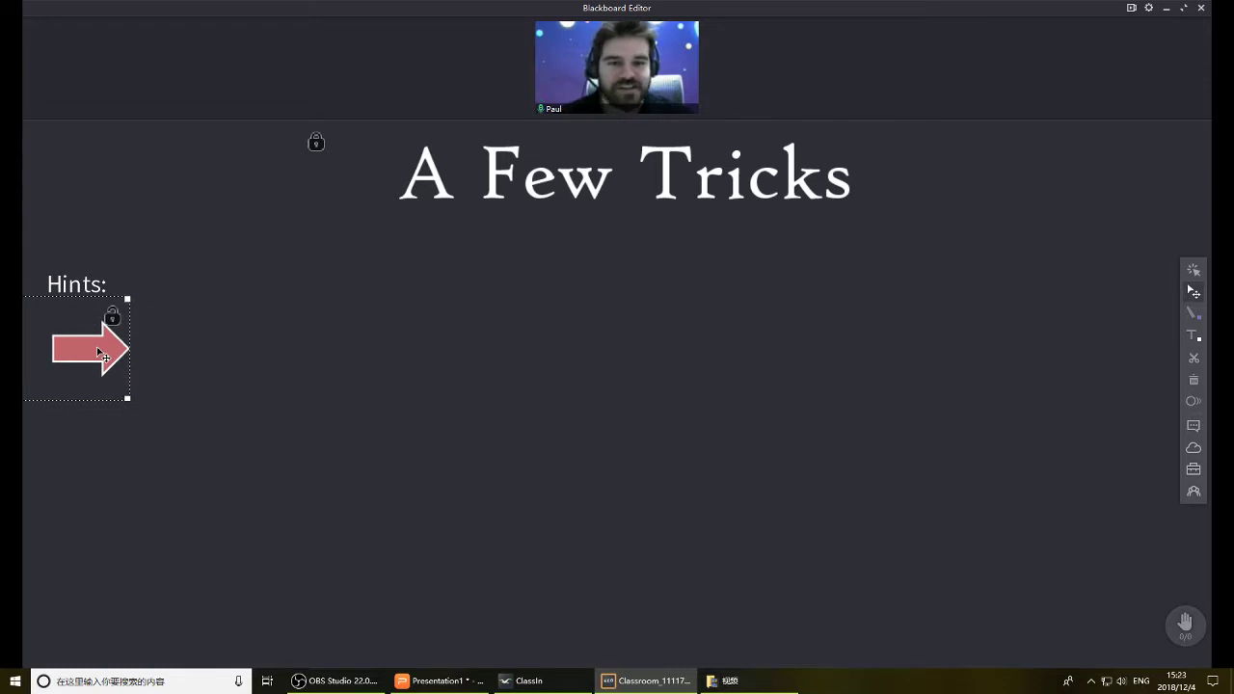
{"action": "left_click", "coordinate": [94, 293]}
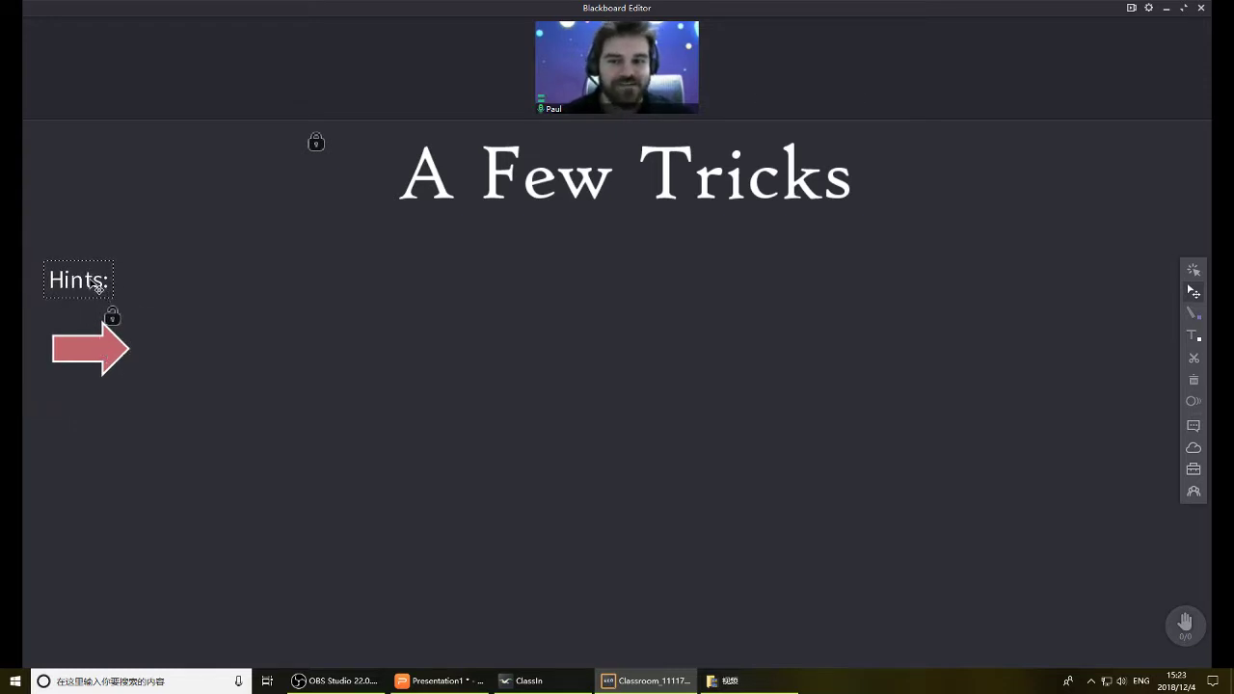
{"action": "mouse_move", "coordinate": [92, 355]}
{"action": "left_mouse_down"}
{"action": "mouse_move", "coordinate": [184, 381]}
{"action": "mouse_move", "coordinate": [567, 396]}
{"action": "mouse_move", "coordinate": [73, 354]}
{"action": "left_mouse_up"}
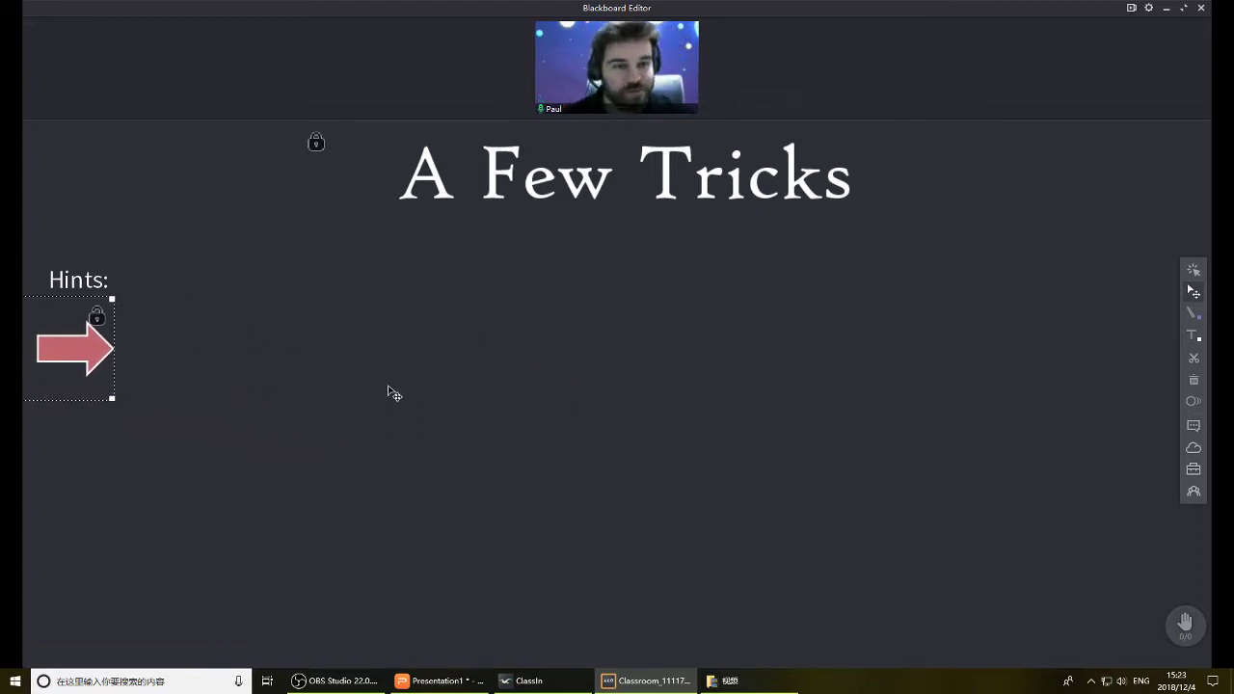
{"action": "scroll", "coordinate": [557, 459], "scroll_direction": "up", "scroll_amount": 5}
{"action": "scroll", "coordinate": [704, 362], "scroll_direction": "down", "scroll_amount": 5}
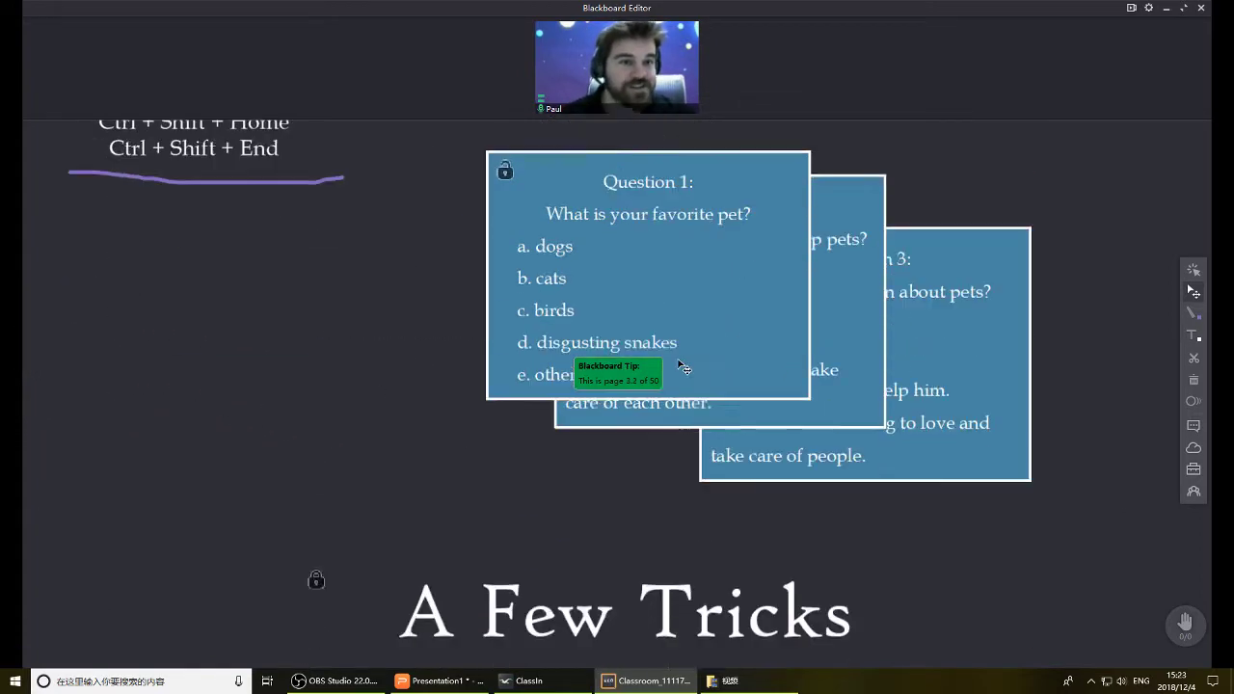
{"action": "scroll", "coordinate": [491, 337], "scroll_direction": "down", "scroll_amount": 3}
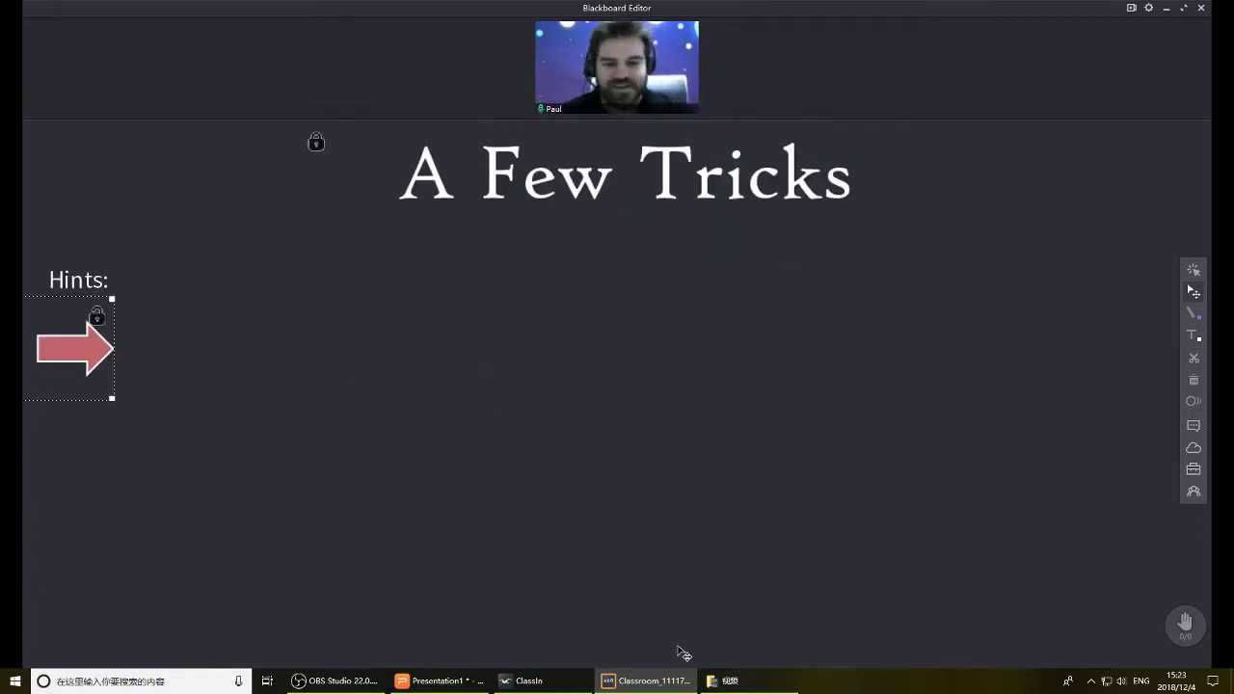
Switch to WPS Presentation, copy the large red rectangle, and paste it into the Blackboard Editor on the right half of the board.
{"action": "left_click", "coordinate": [479, 687]}
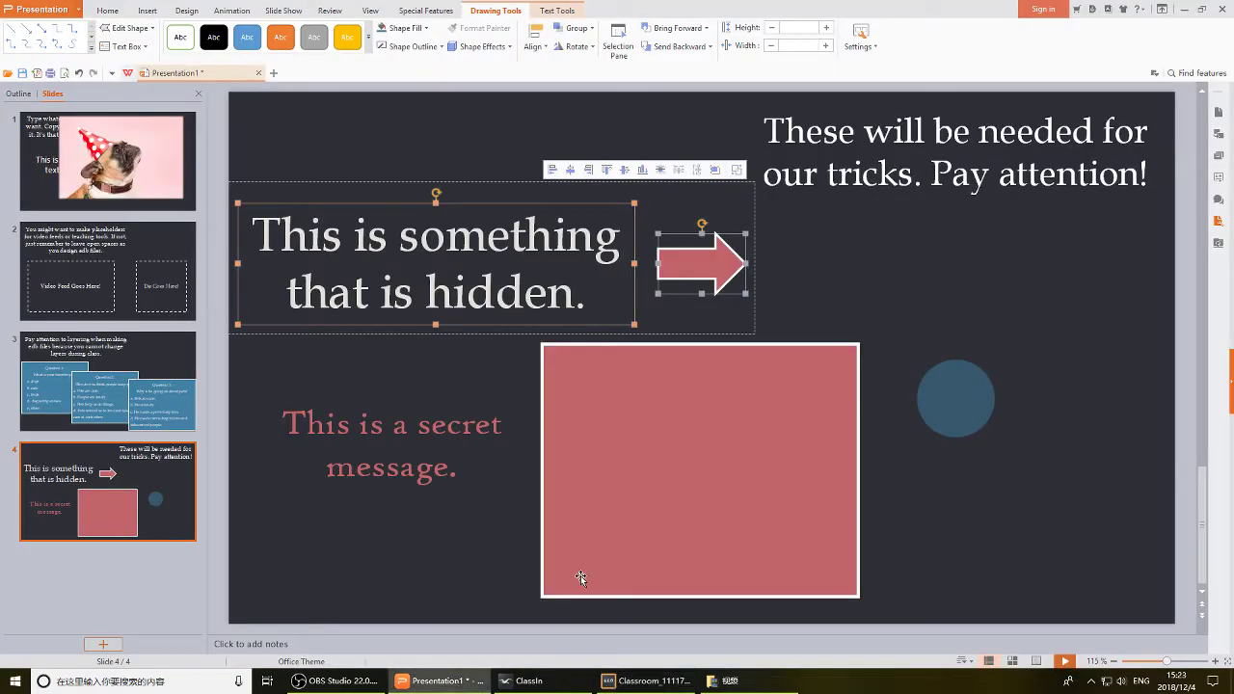
{"action": "left_click", "coordinate": [630, 469]}
{"action": "mouse_move", "coordinate": [661, 462]}
{"action": "left_mouse_down"}
{"action": "mouse_move", "coordinate": [669, 441]}
{"action": "mouse_move", "coordinate": [663, 458]}
{"action": "left_mouse_up"}
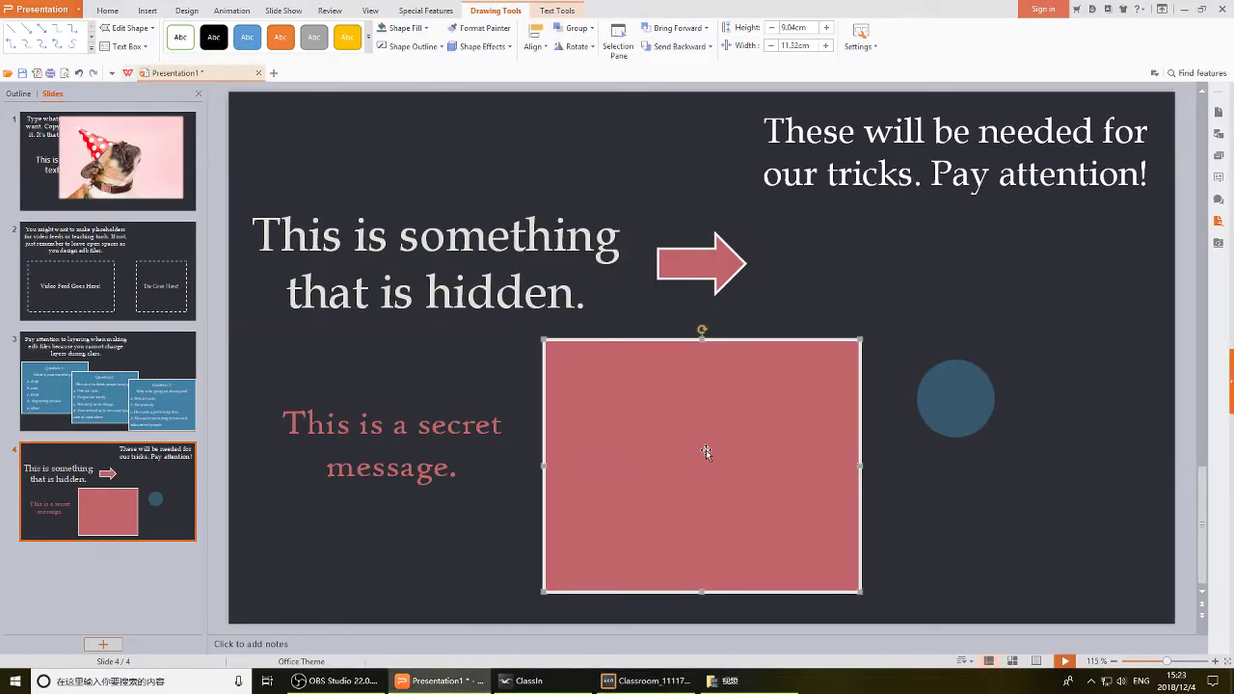
{"action": "left_click", "coordinate": [462, 403]}
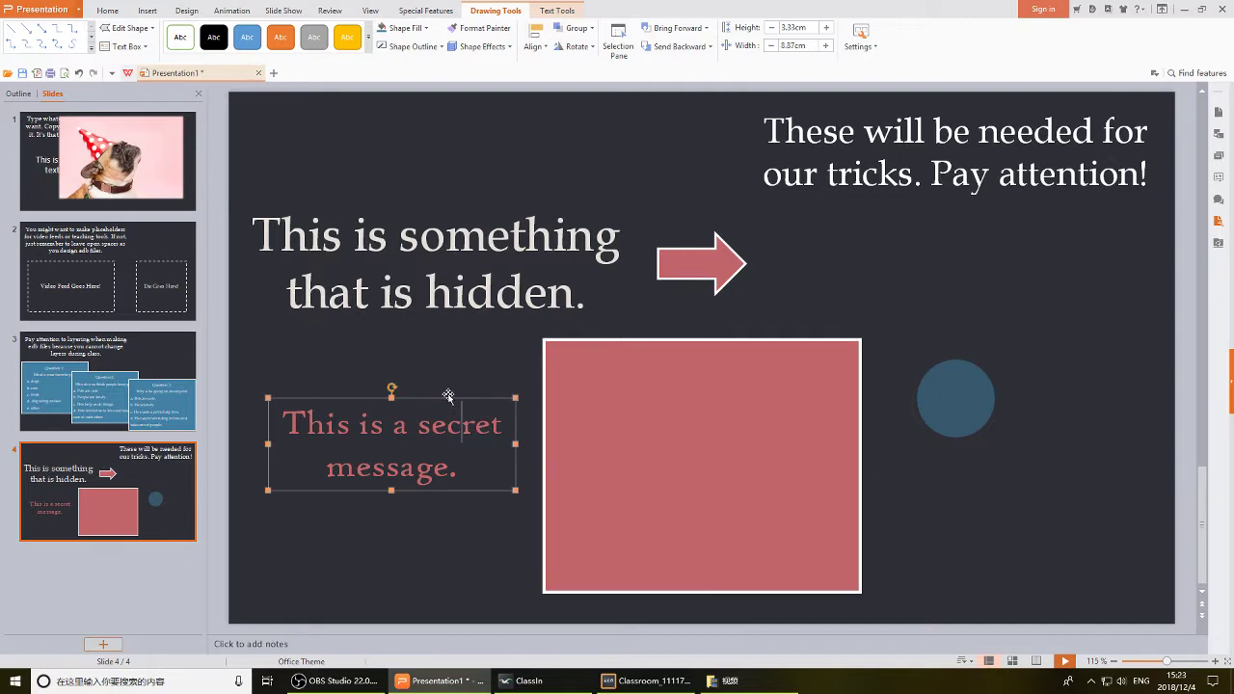
{"action": "left_click_drag", "start_coordinate": [446, 396], "coordinate": [448, 399]}
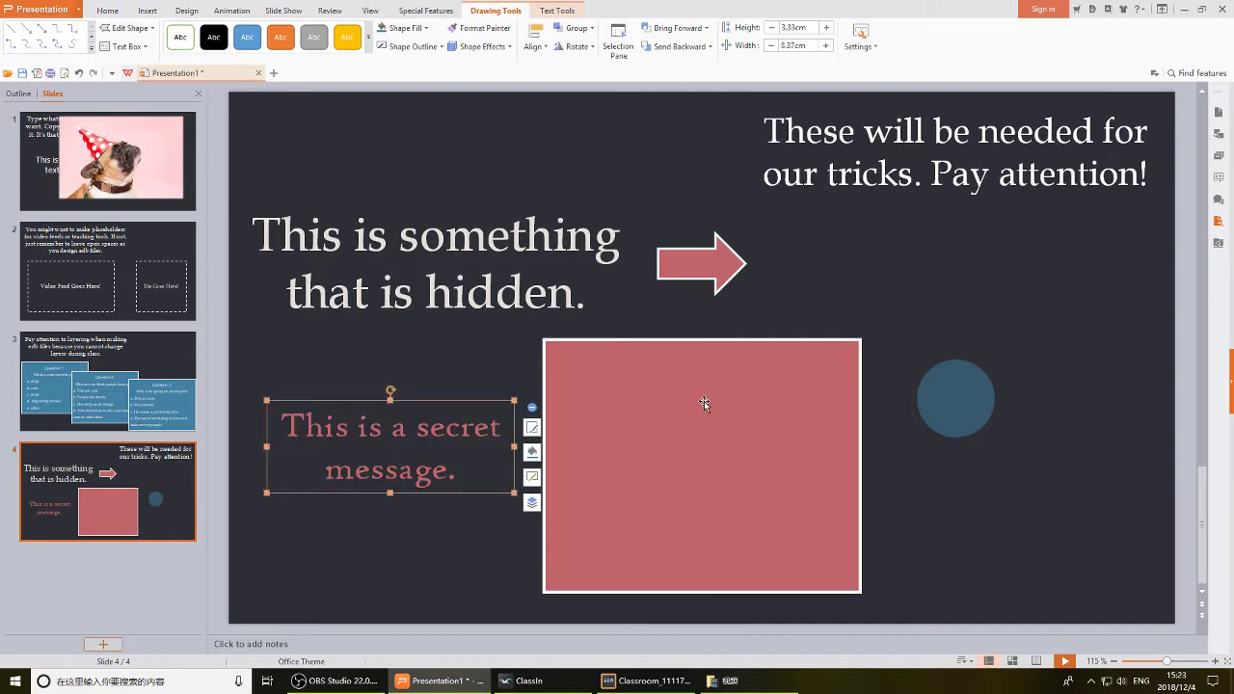
{"action": "left_click", "coordinate": [479, 341]}
{"action": "left_click", "coordinate": [662, 408]}
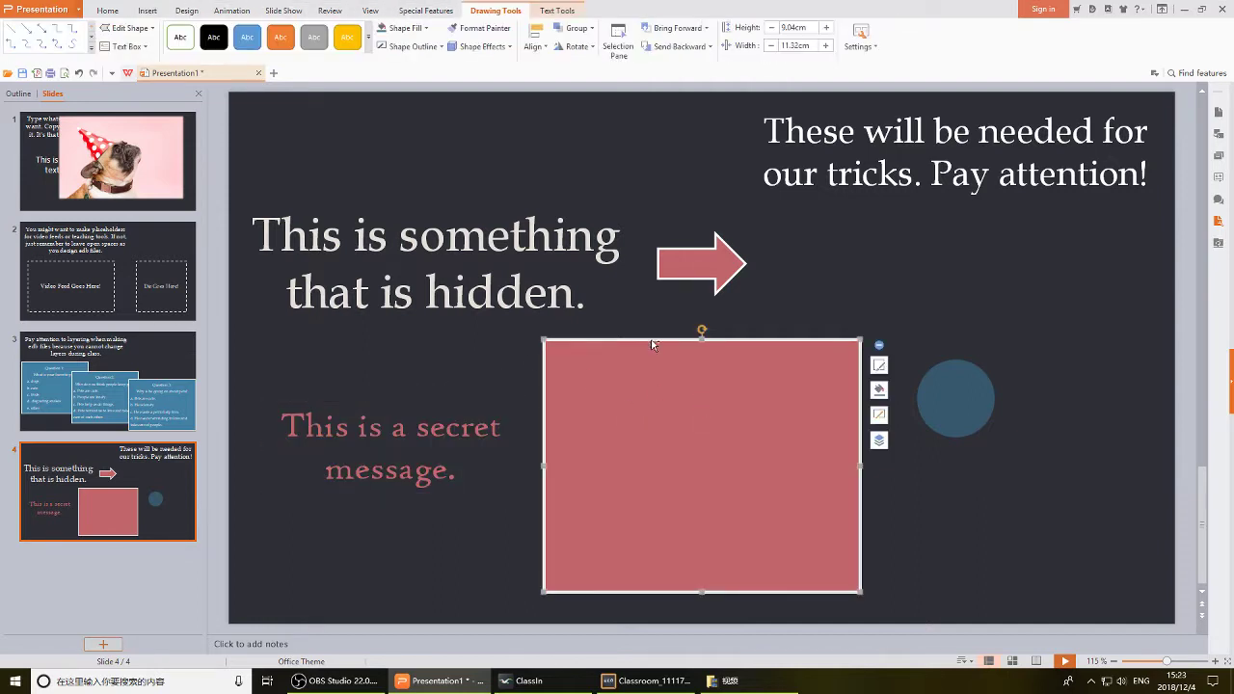
{"action": "left_click", "coordinate": [646, 681]}
{"action": "key", "text": "ctrl+v"}
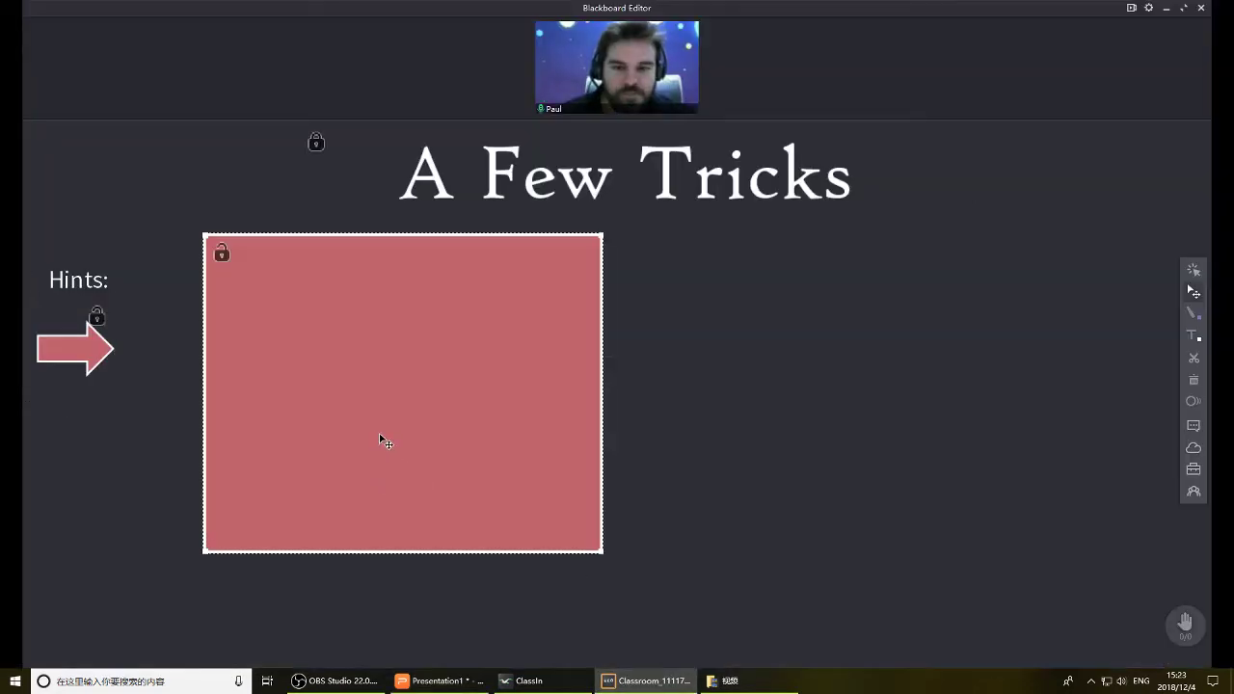
{"action": "left_click_drag", "start_coordinate": [379, 433], "coordinate": [873, 481]}
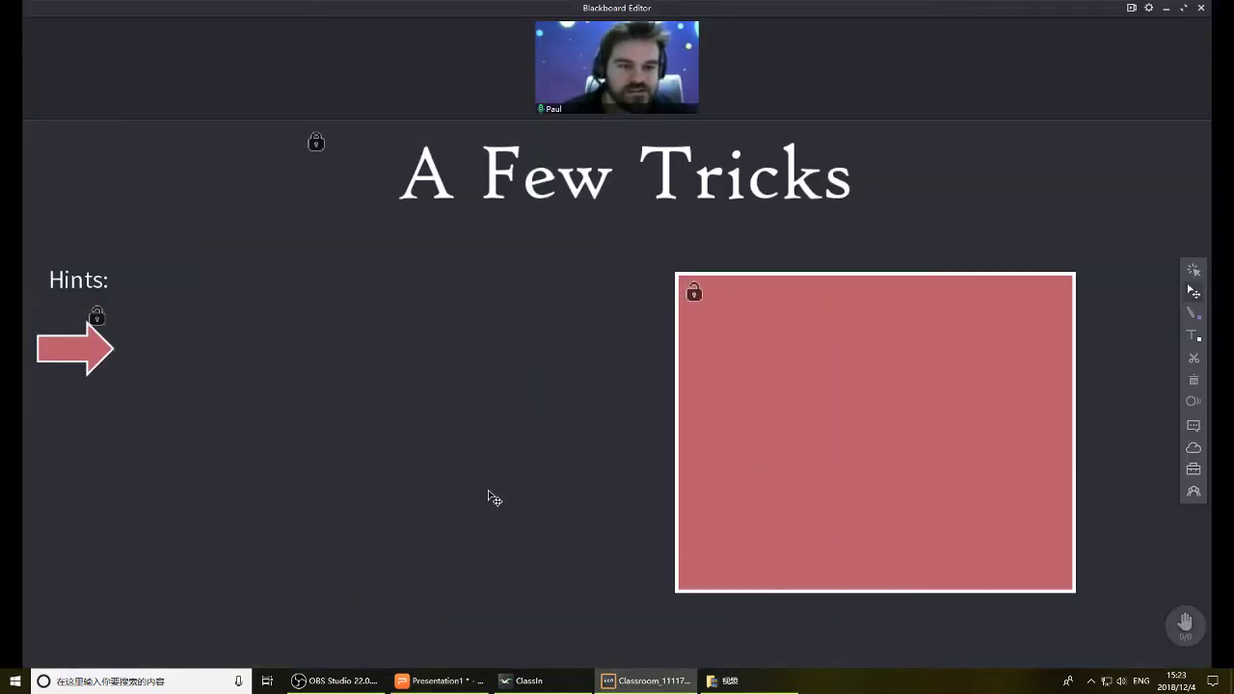
Copy the "This is a secret message." text from the presentation and paste it onto the blackboard, to the left of the red rectangle.
{"action": "left_click", "coordinate": [439, 680]}
{"action": "left_click", "coordinate": [407, 427]}
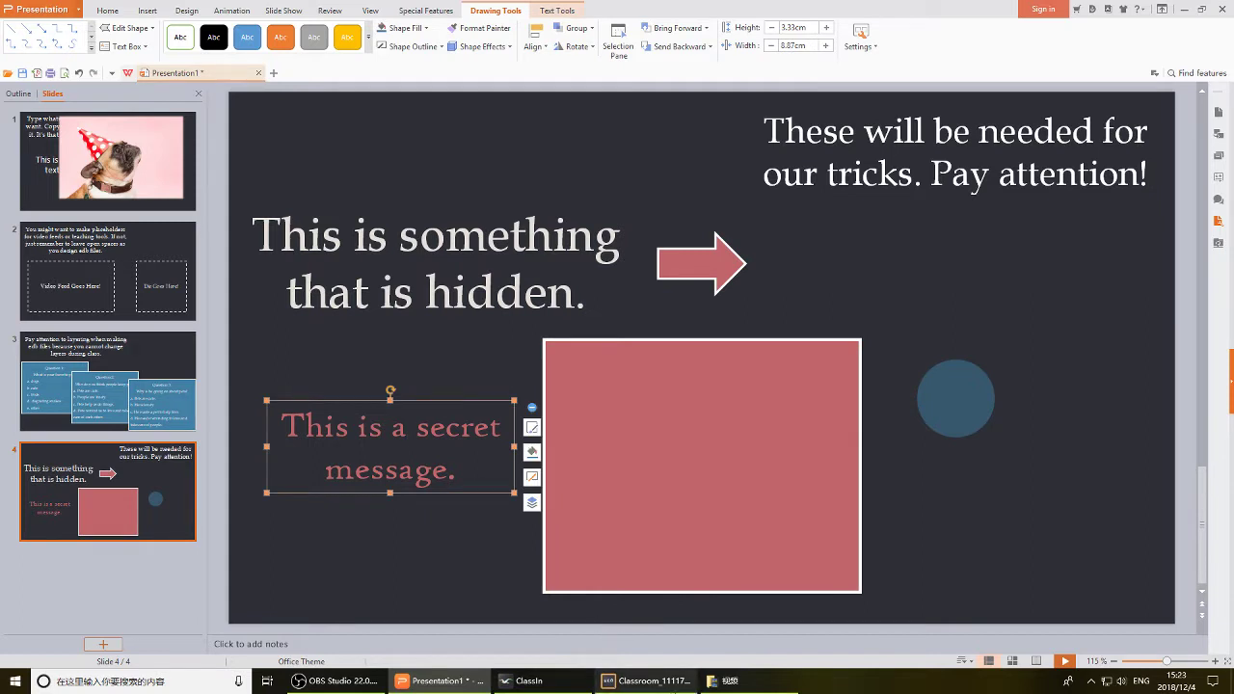
{"action": "left_click", "coordinate": [646, 681]}
{"action": "key", "text": "ctrl+v"}
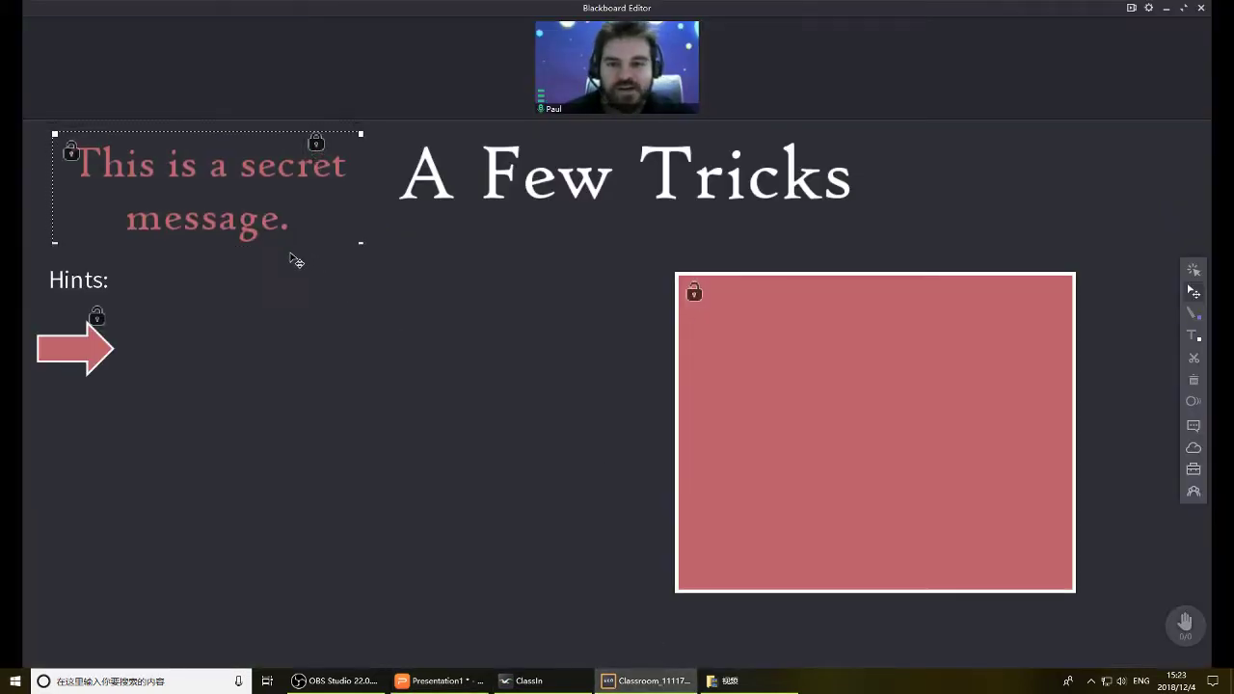
{"action": "left_click_drag", "start_coordinate": [291, 247], "coordinate": [529, 482]}
{"action": "left_click_drag", "start_coordinate": [853, 463], "coordinate": [877, 456]}
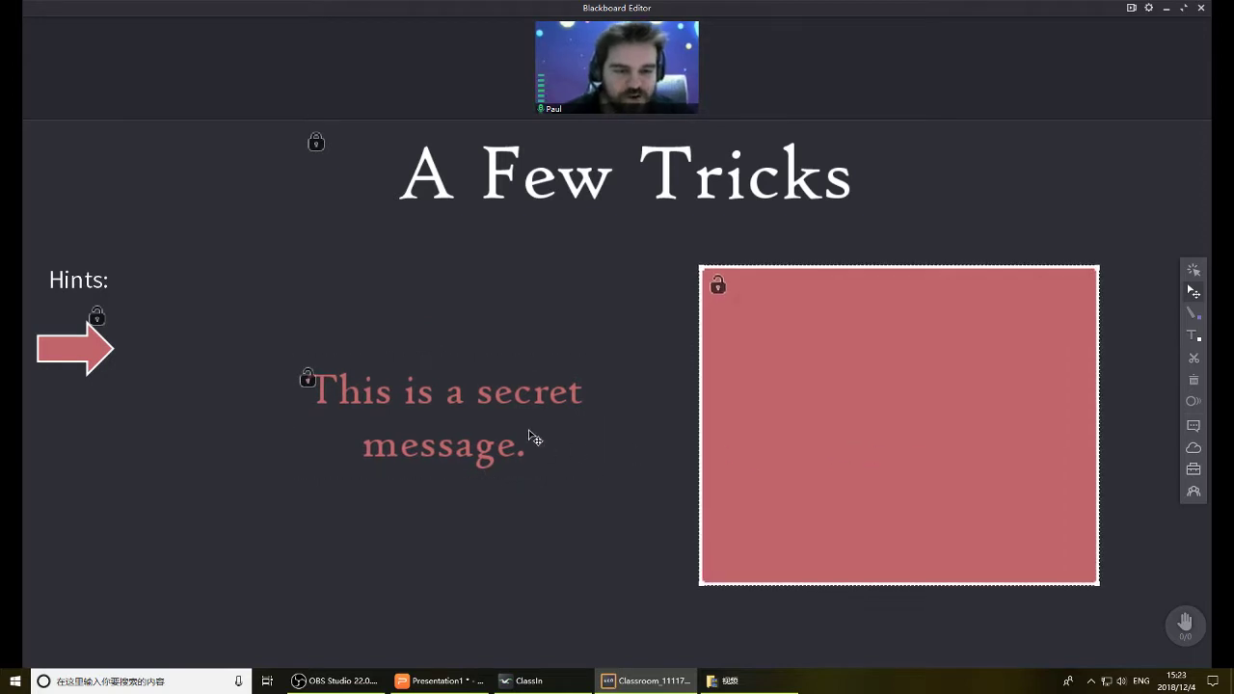
{"action": "mouse_move", "coordinate": [505, 468]}
{"action": "left_mouse_down"}
{"action": "mouse_move", "coordinate": [920, 477]}
{"action": "mouse_move", "coordinate": [945, 463]}
{"action": "mouse_move", "coordinate": [465, 472]}
{"action": "mouse_move", "coordinate": [492, 471]}
{"action": "left_mouse_up"}
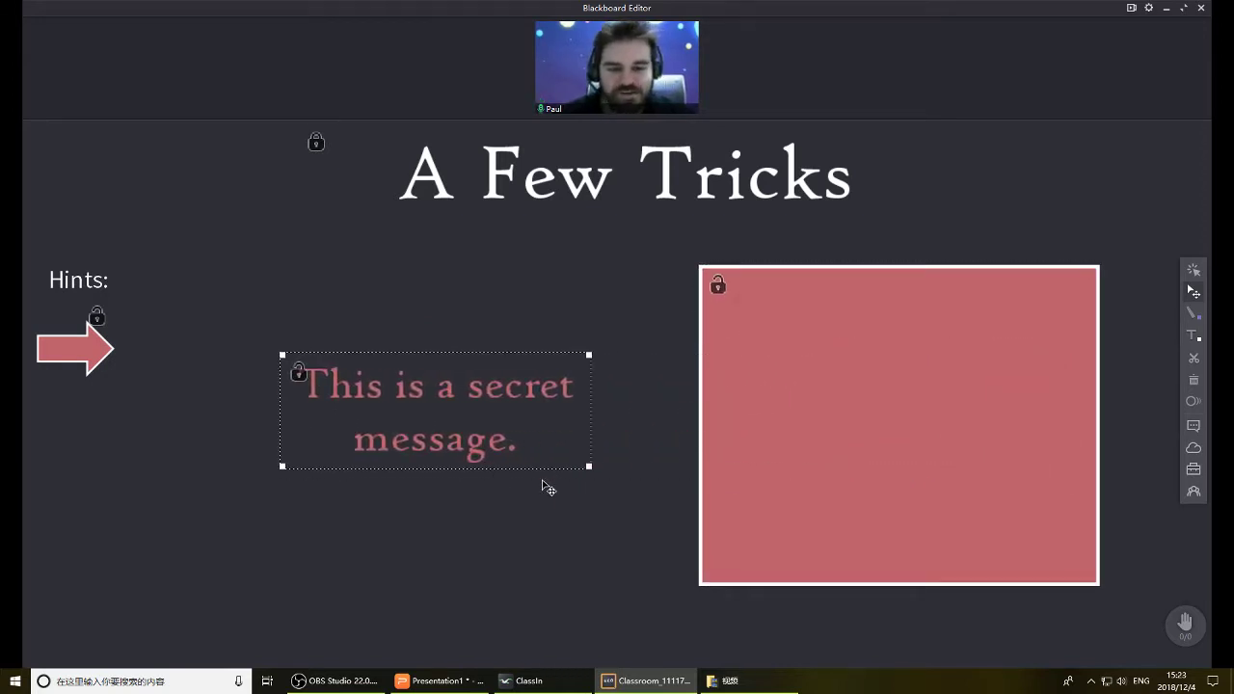
Copy the blue circle from the slide and paste it onto the blackboard, above the secret message text.
{"action": "left_click", "coordinate": [435, 683]}
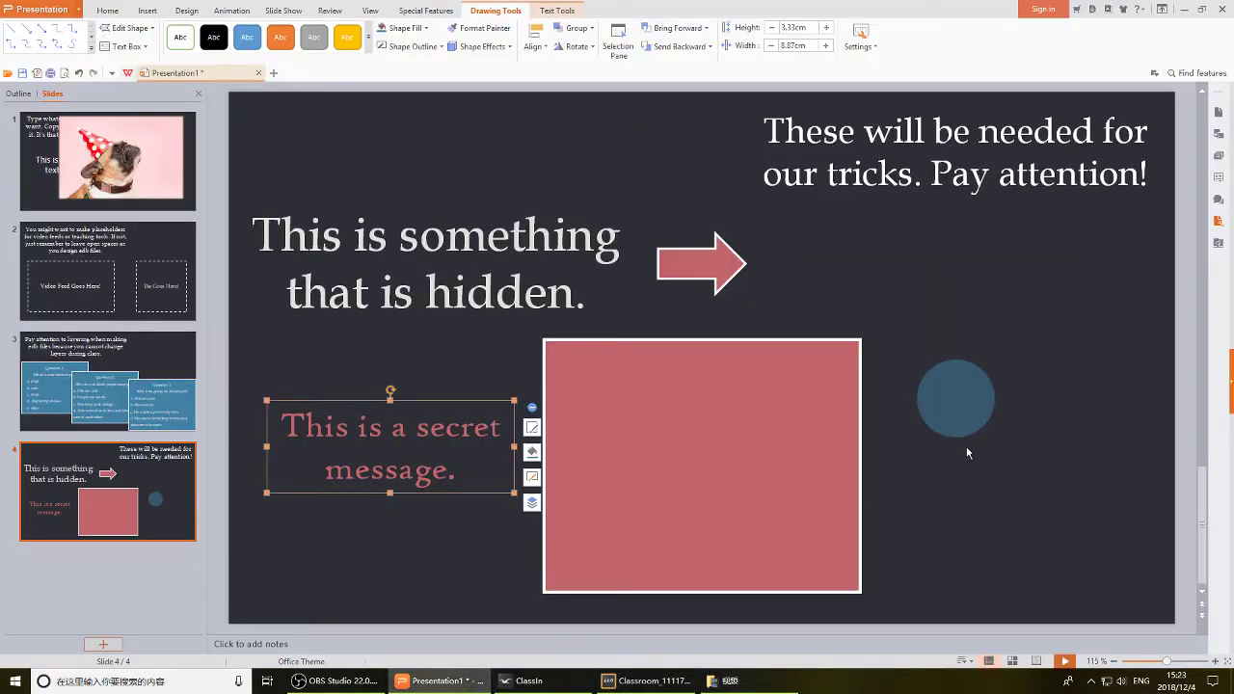
{"action": "left_click", "coordinate": [951, 414]}
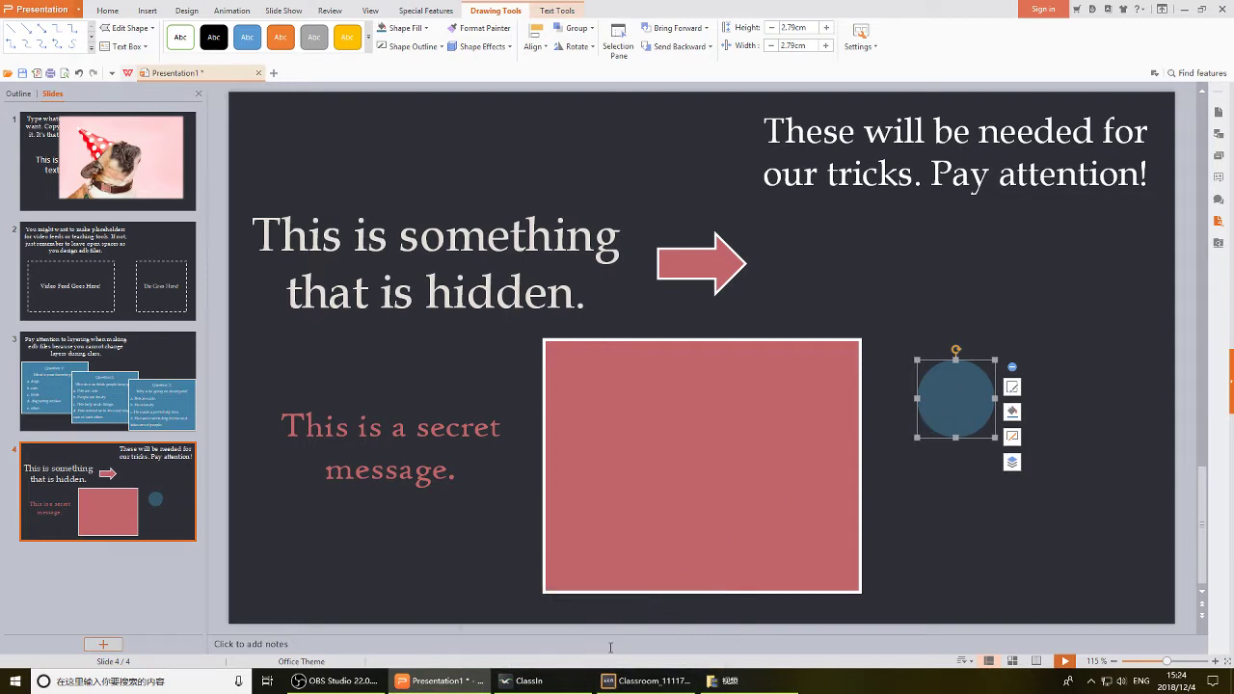
{"action": "left_click", "coordinate": [644, 681]}
{"action": "key", "text": "ctrl+v"}
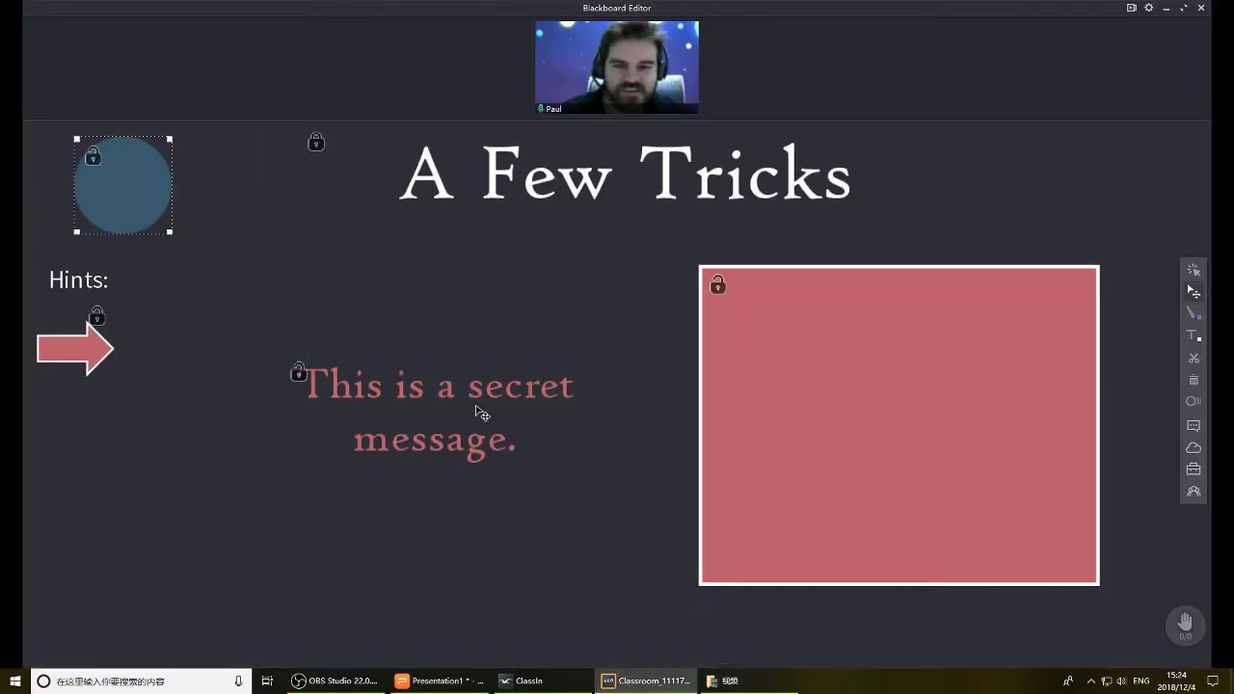
{"action": "left_click_drag", "start_coordinate": [132, 210], "coordinate": [569, 345]}
Try placing the secret message text on the red rectangle, and move it back onto the empty area beside it.
{"action": "left_click_drag", "start_coordinate": [414, 405], "coordinate": [901, 405]}
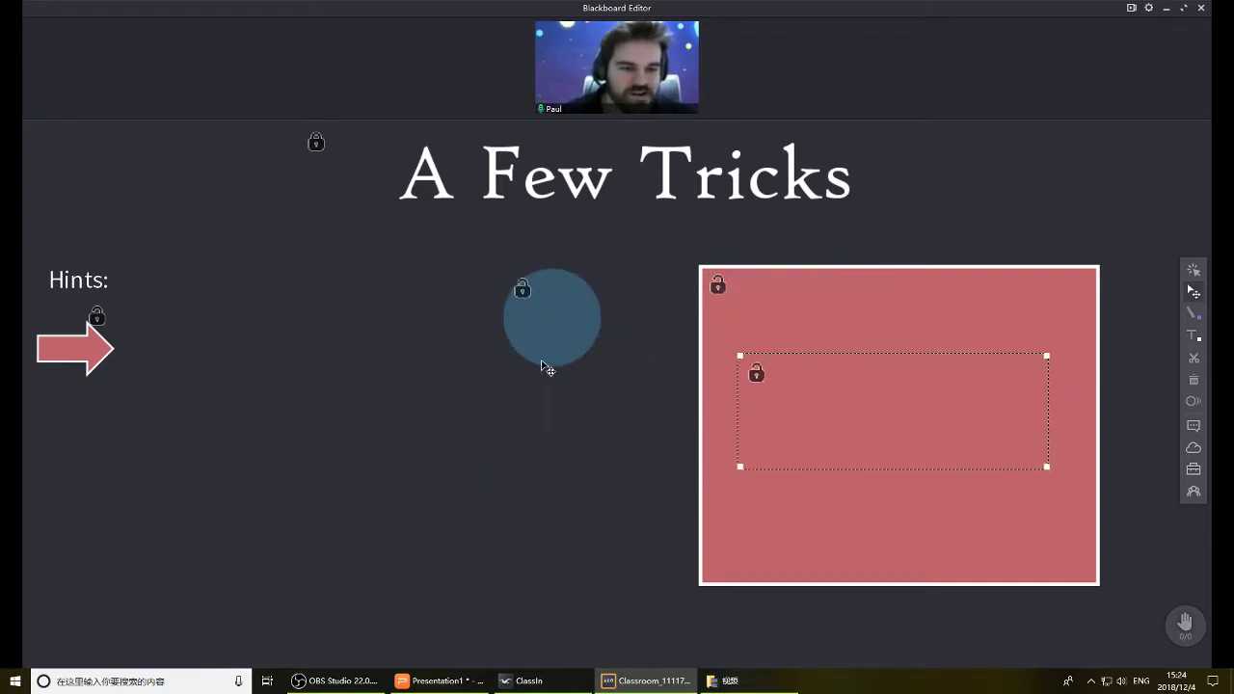
{"action": "mouse_move", "coordinate": [554, 358]}
{"action": "left_mouse_down"}
{"action": "mouse_move", "coordinate": [913, 436]}
{"action": "mouse_move", "coordinate": [571, 343]}
{"action": "left_mouse_up"}
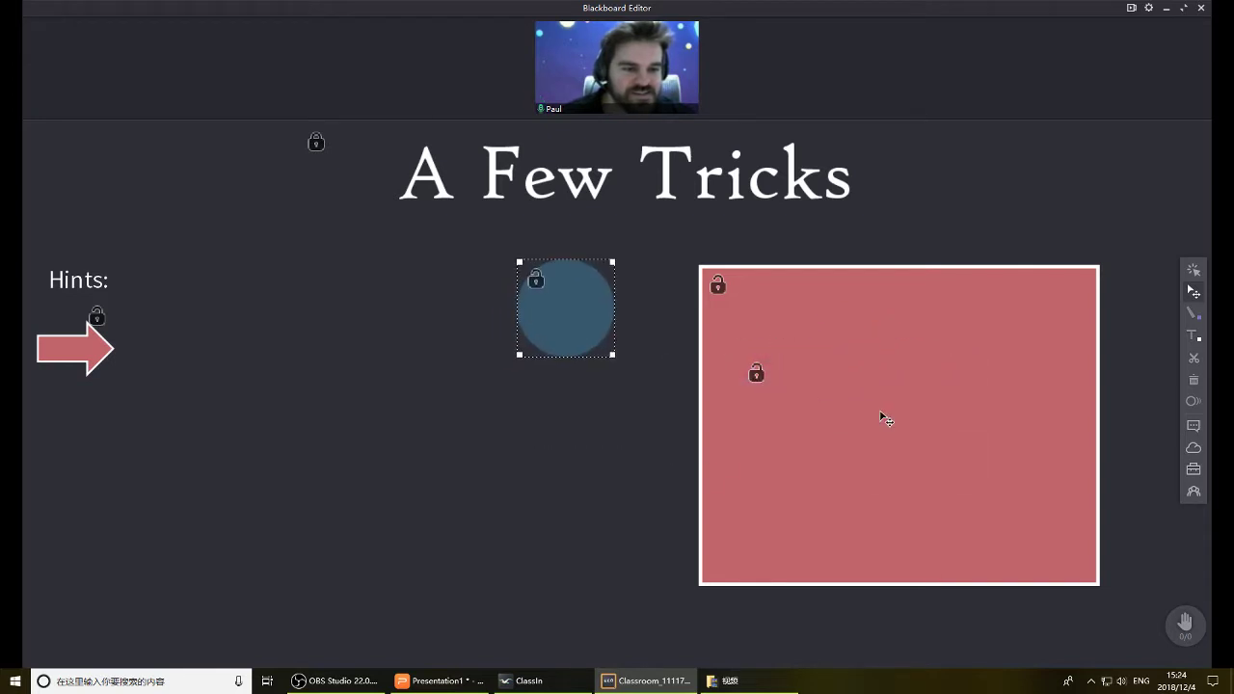
{"action": "left_click_drag", "start_coordinate": [884, 416], "coordinate": [455, 445]}
Bring up the layer order options of the secret message text and dismiss them.
{"action": "left_click", "coordinate": [579, 322]}
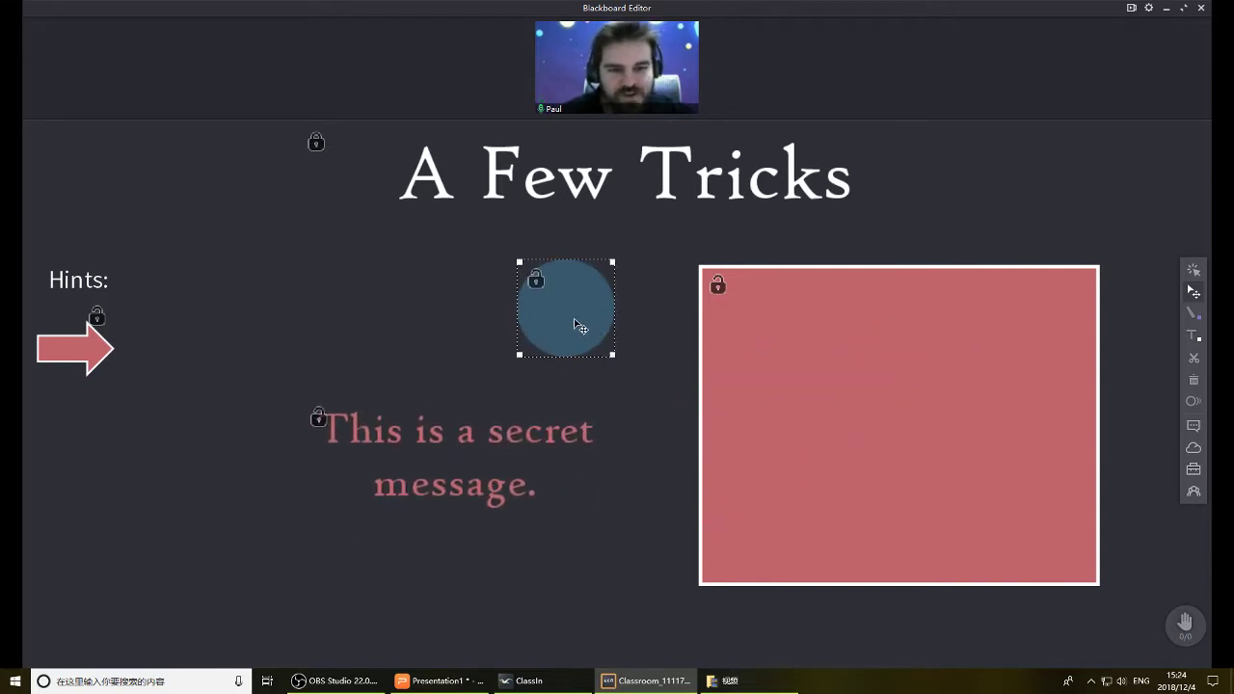
{"action": "left_click", "coordinate": [668, 372]}
{"action": "left_click", "coordinate": [504, 435]}
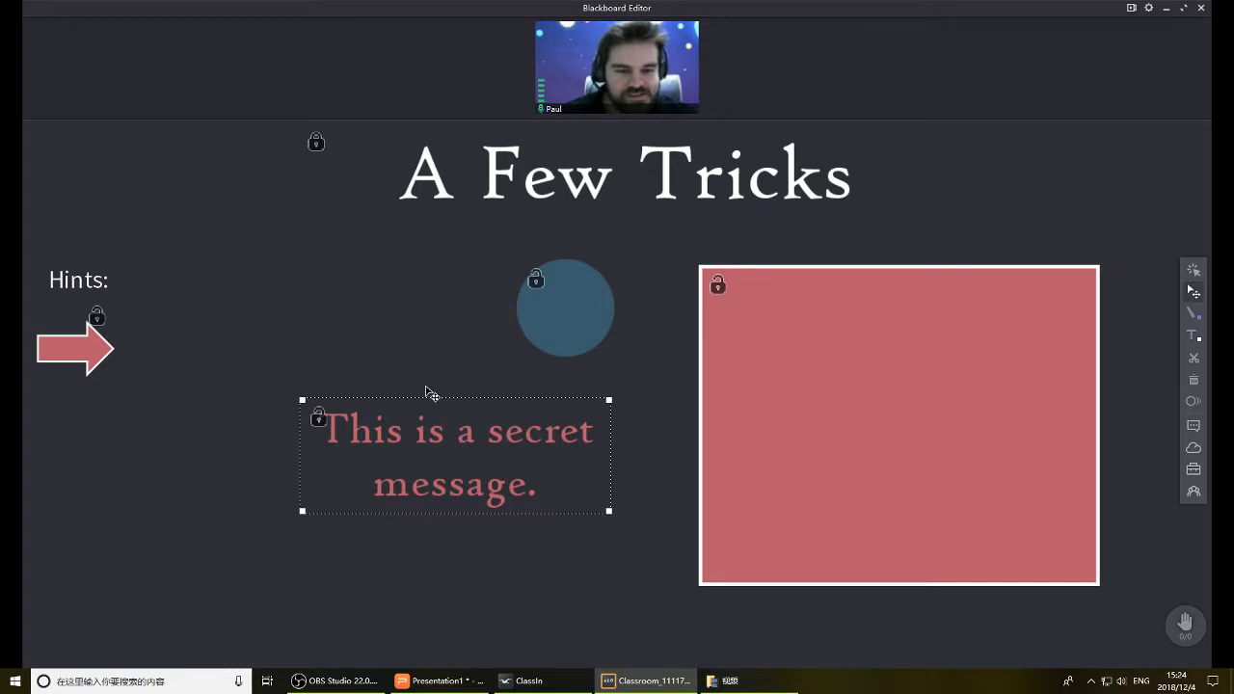
{"action": "left_click", "coordinate": [442, 436]}
{"action": "left_click", "coordinate": [446, 436]}
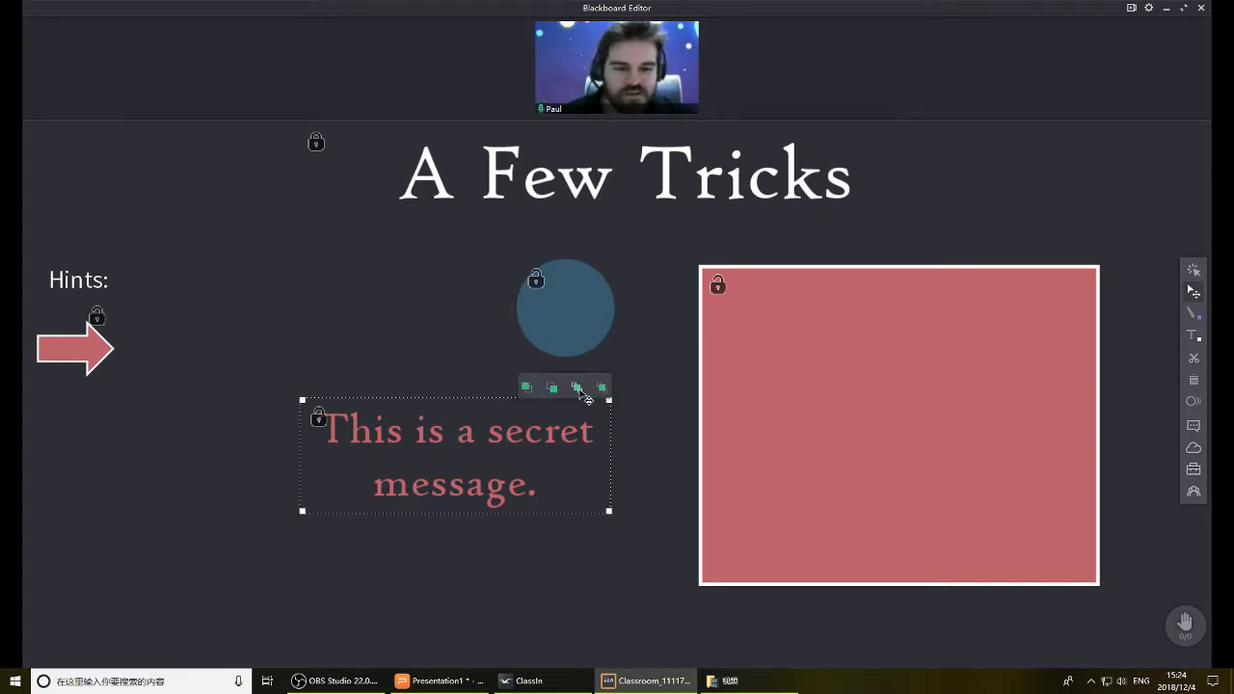
{"action": "left_click", "coordinate": [394, 334]}
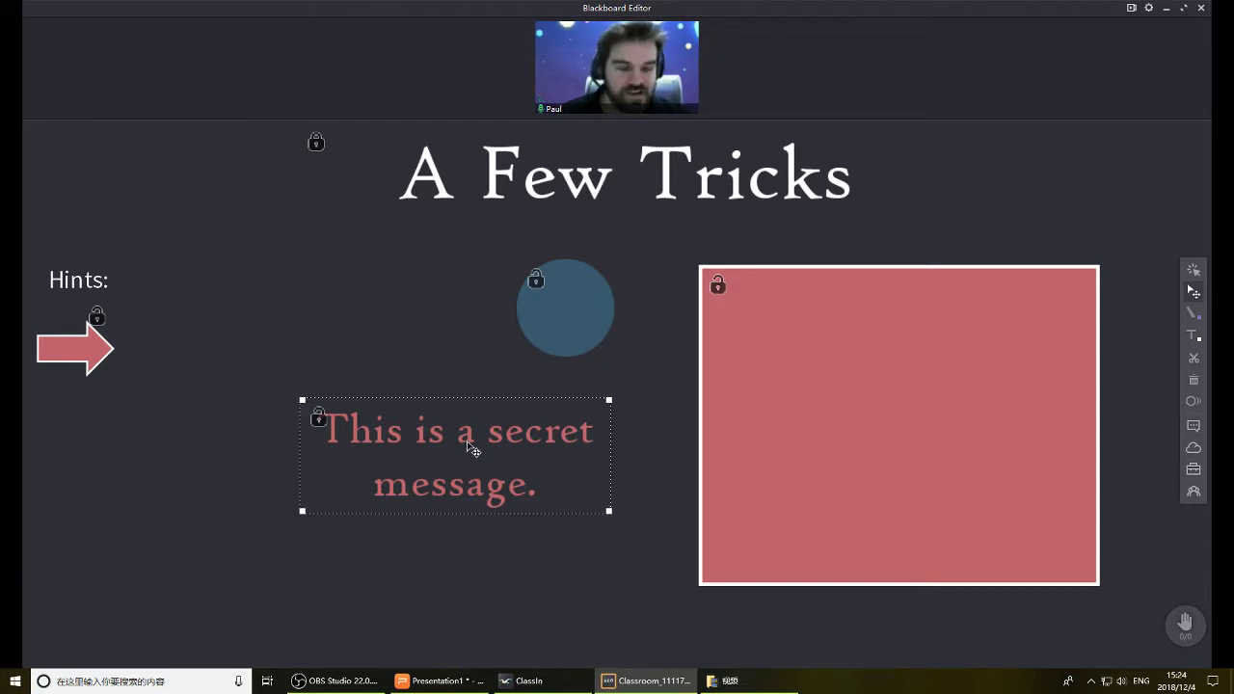
Hide the secret message on the upper part of the red rectangle and position the blue circle to the rectangle's left.
{"action": "left_click_drag", "start_coordinate": [514, 448], "coordinate": [928, 408]}
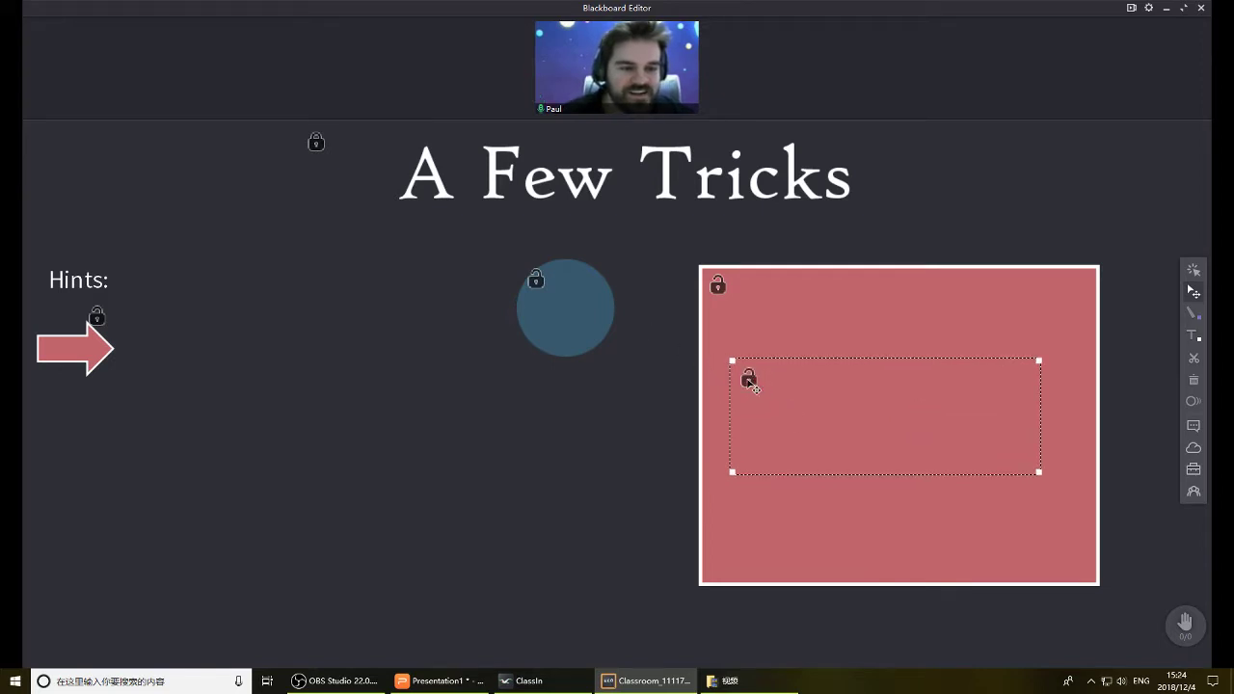
{"action": "left_click_drag", "start_coordinate": [590, 333], "coordinate": [545, 415]}
{"action": "left_click", "coordinate": [836, 409]}
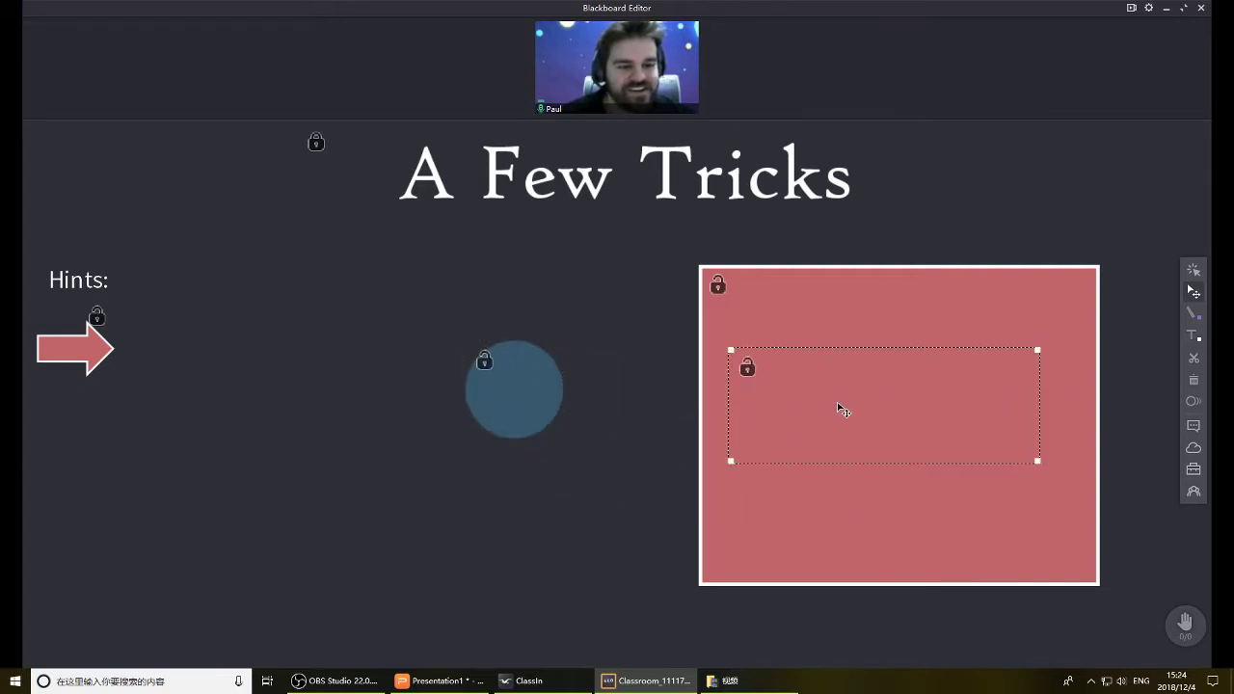
{"action": "left_click_drag", "start_coordinate": [837, 404], "coordinate": [839, 374]}
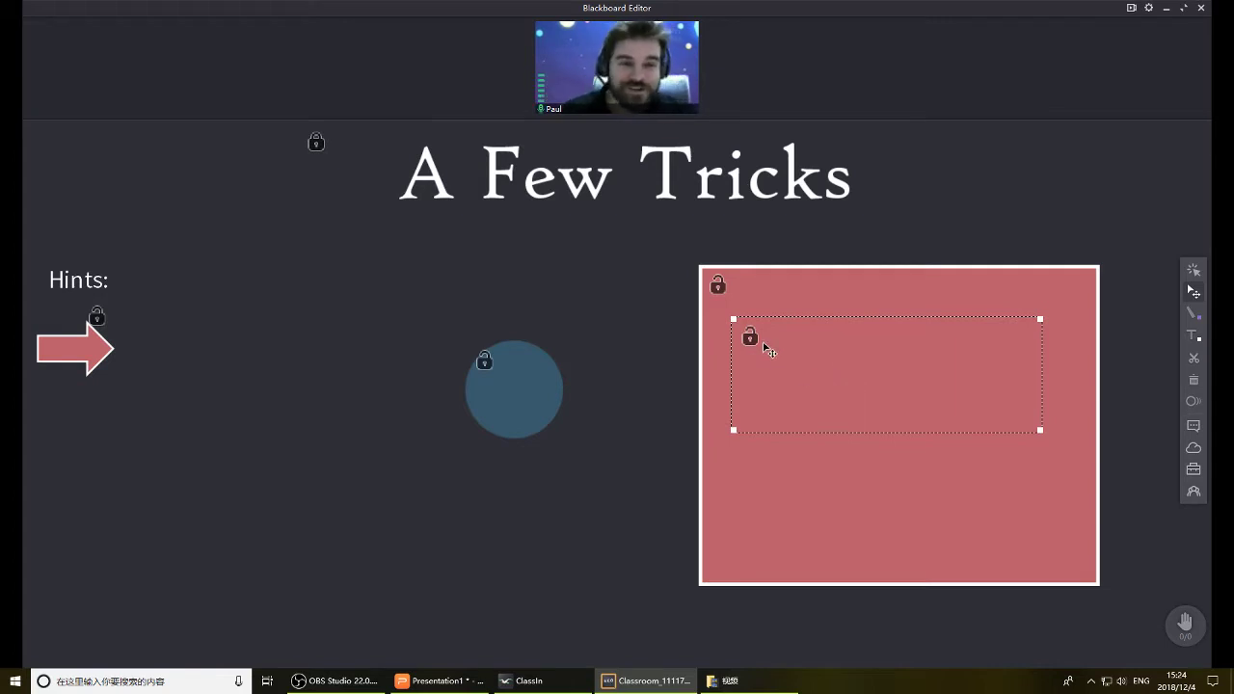
{"action": "mouse_move", "coordinate": [885, 392]}
{"action": "left_mouse_down"}
{"action": "mouse_move", "coordinate": [911, 417]}
{"action": "mouse_move", "coordinate": [892, 391]}
{"action": "left_mouse_up"}
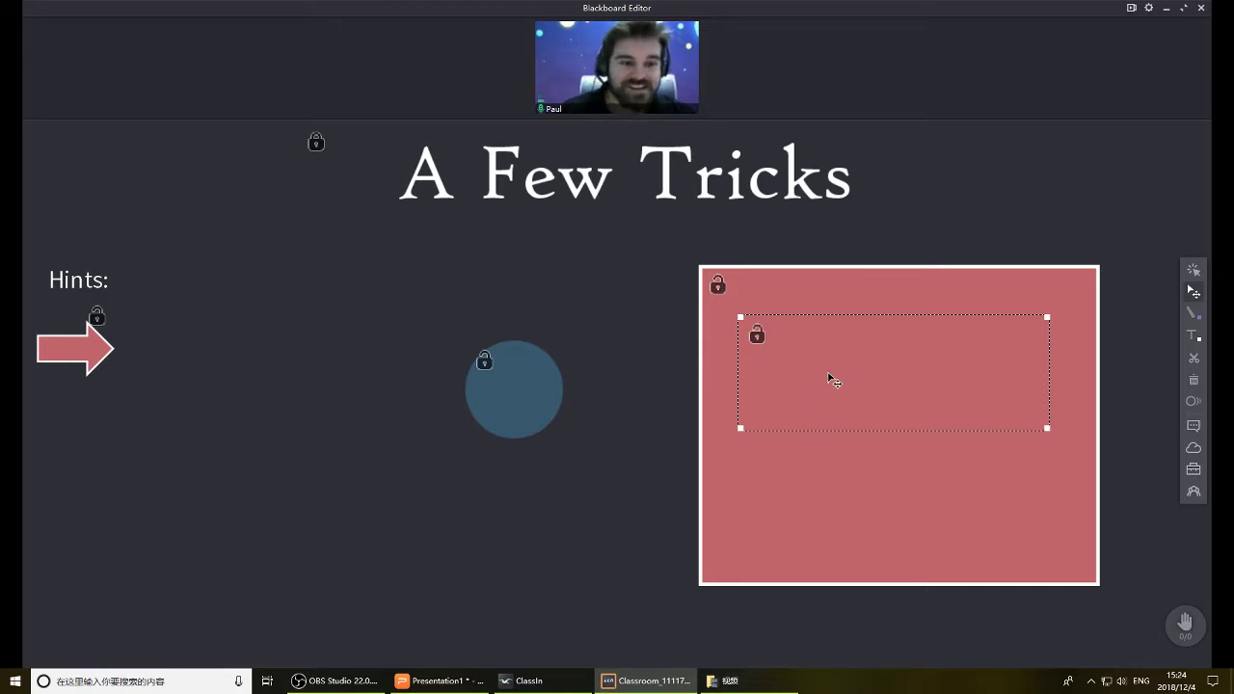
{"action": "left_click_drag", "start_coordinate": [828, 376], "coordinate": [824, 376]}
{"action": "left_click_drag", "start_coordinate": [530, 409], "coordinate": [674, 477]}
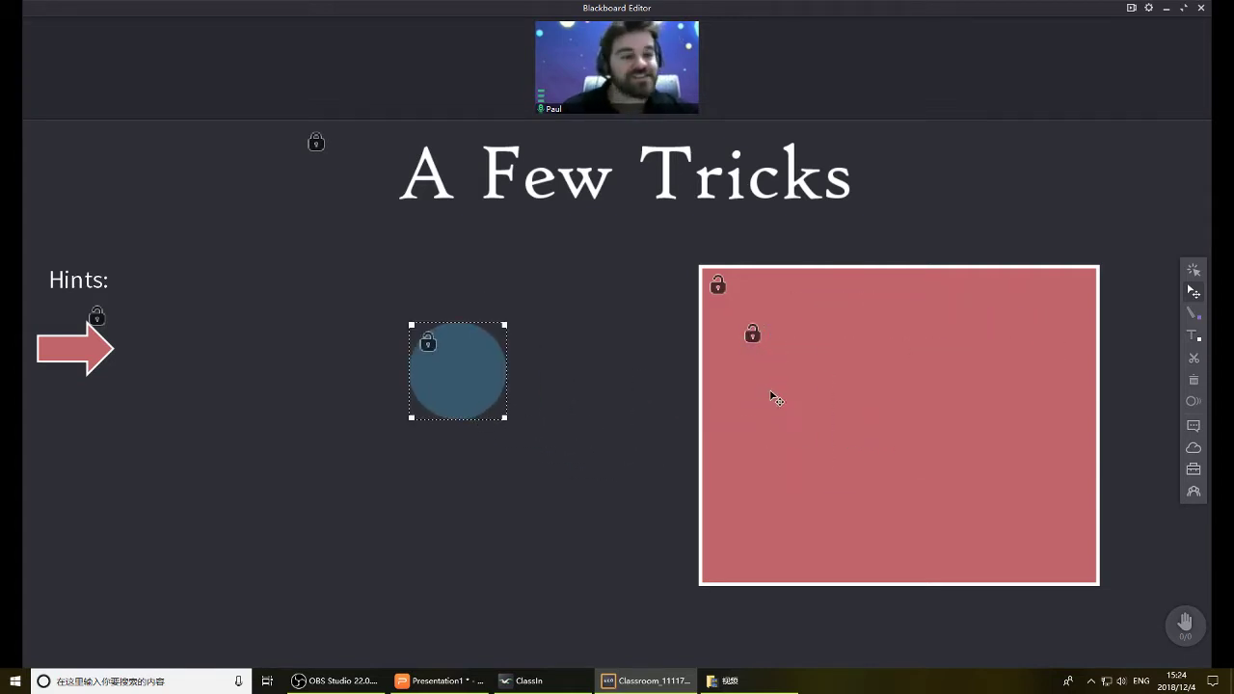
Move the red rectangle and its hidden message together slightly left and down, and lock both in place.
{"action": "left_click_drag", "start_coordinate": [642, 335], "coordinate": [976, 401]}
{"action": "left_click_drag", "start_coordinate": [848, 497], "coordinate": [794, 525]}
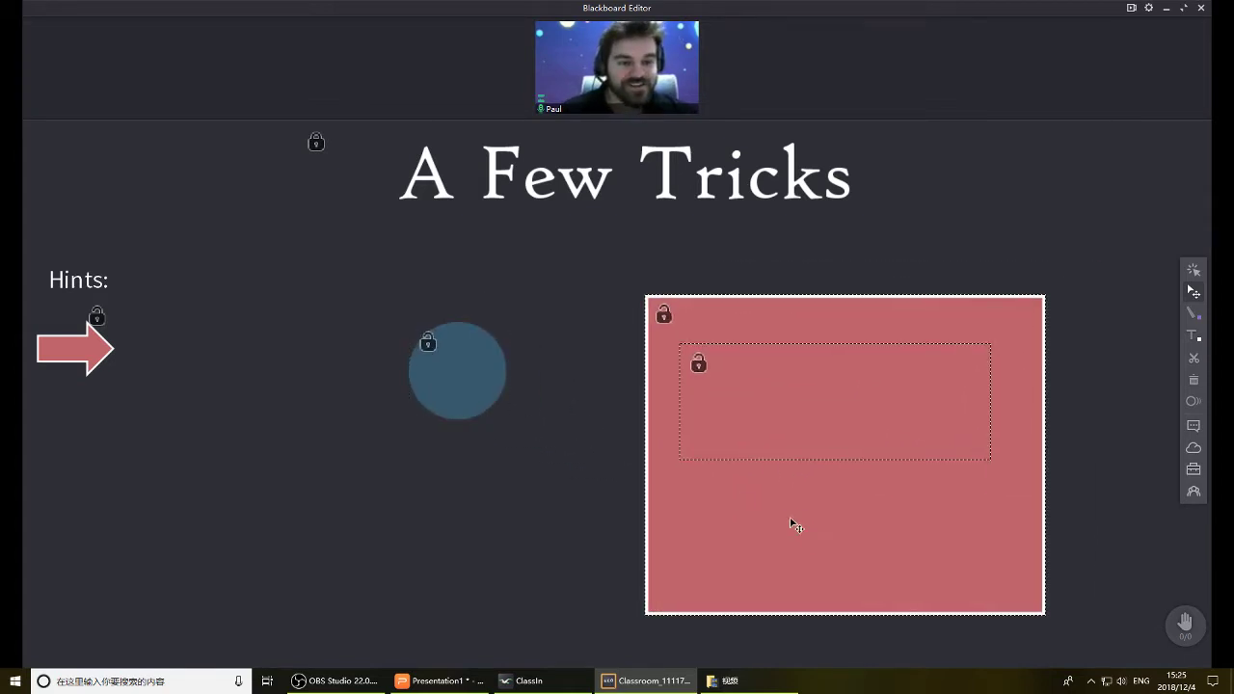
{"action": "left_click", "coordinate": [701, 371]}
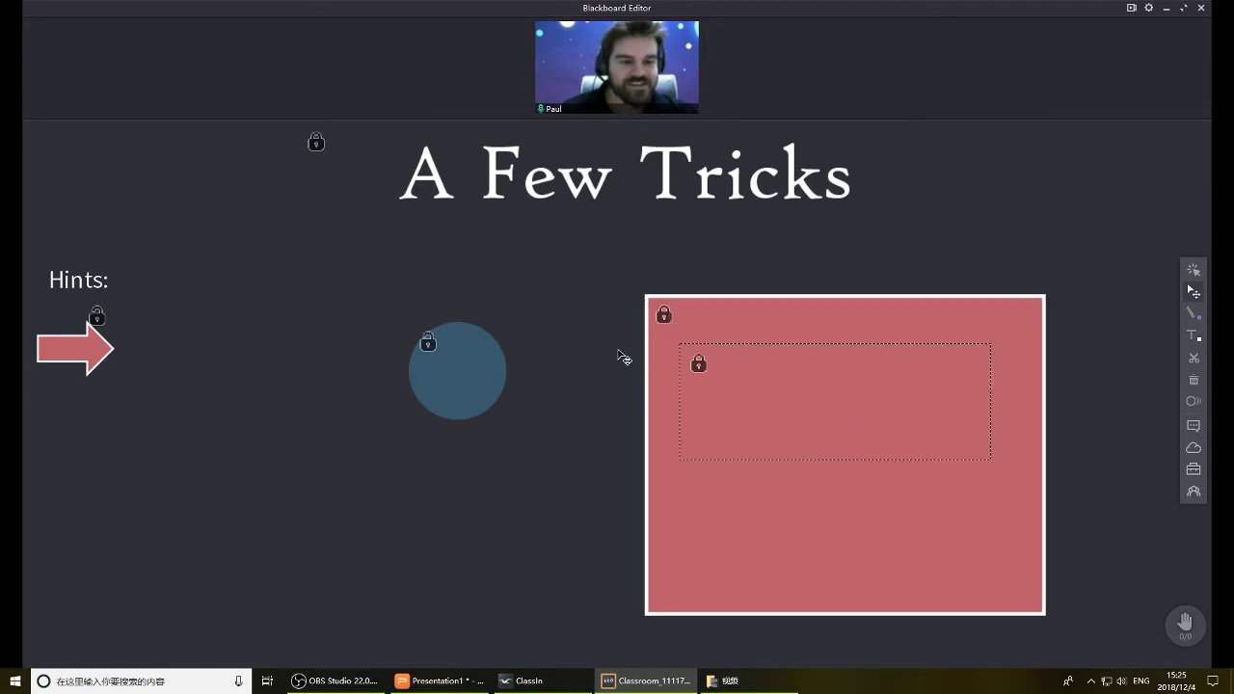
Pull the hint arrow farther in from the blackboard's left edge and move the blue circle up between it and the red rectangle.
{"action": "mouse_move", "coordinate": [468, 403]}
{"action": "left_mouse_down"}
{"action": "mouse_move", "coordinate": [601, 440]}
{"action": "mouse_move", "coordinate": [495, 389]}
{"action": "mouse_move", "coordinate": [502, 367]}
{"action": "mouse_move", "coordinate": [939, 405]}
{"action": "mouse_move", "coordinate": [787, 446]}
{"action": "mouse_move", "coordinate": [1012, 440]}
{"action": "mouse_move", "coordinate": [479, 430]}
{"action": "mouse_move", "coordinate": [479, 417]}
{"action": "left_mouse_up"}
{"action": "left_click_drag", "start_coordinate": [87, 371], "coordinate": [97, 369]}
{"action": "left_click", "coordinate": [198, 350]}
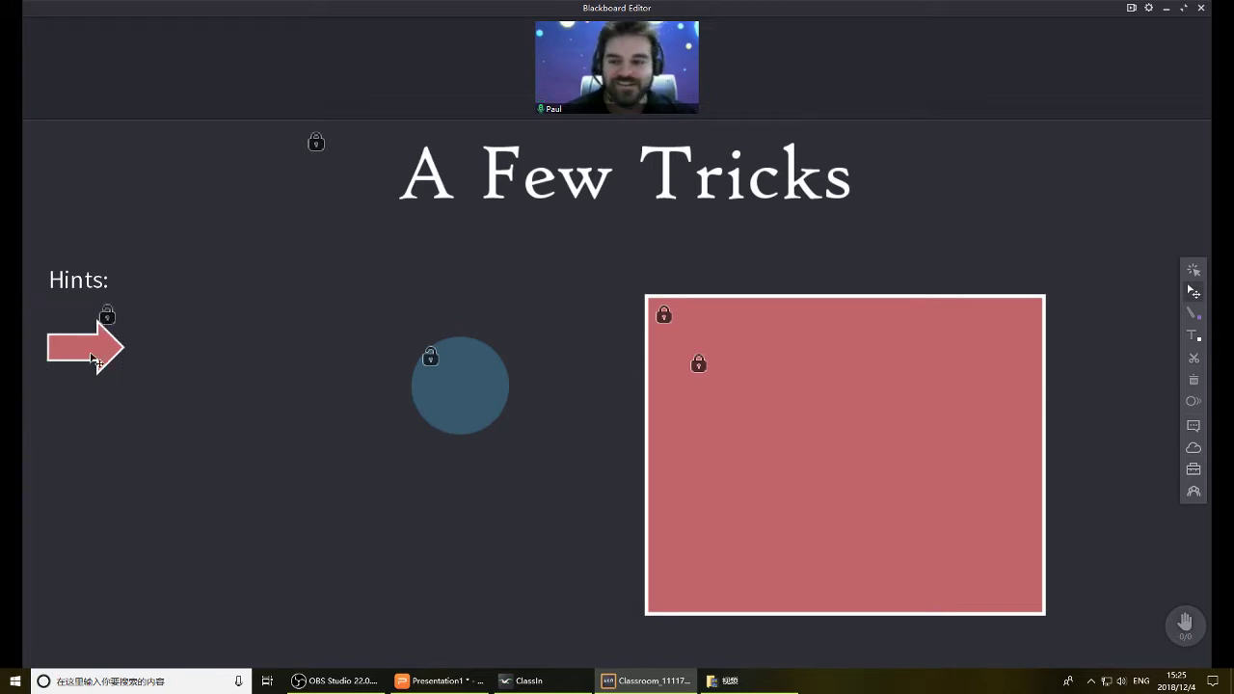
{"action": "mouse_move", "coordinate": [95, 364]}
{"action": "left_mouse_down"}
{"action": "mouse_move", "coordinate": [578, 347]}
{"action": "mouse_move", "coordinate": [149, 390]}
{"action": "mouse_move", "coordinate": [120, 363]}
{"action": "left_mouse_up"}
{"action": "left_click", "coordinate": [354, 256]}
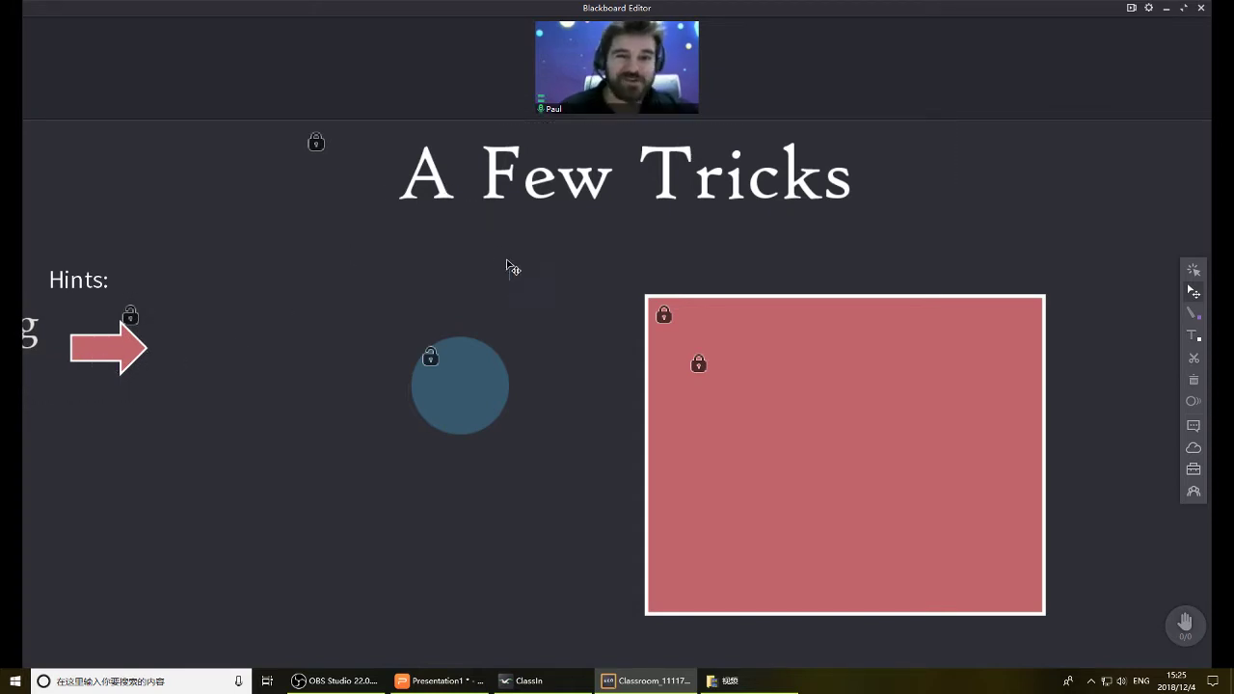
{"action": "left_click_drag", "start_coordinate": [487, 374], "coordinate": [469, 325]}
{"action": "left_click", "coordinate": [374, 428]}
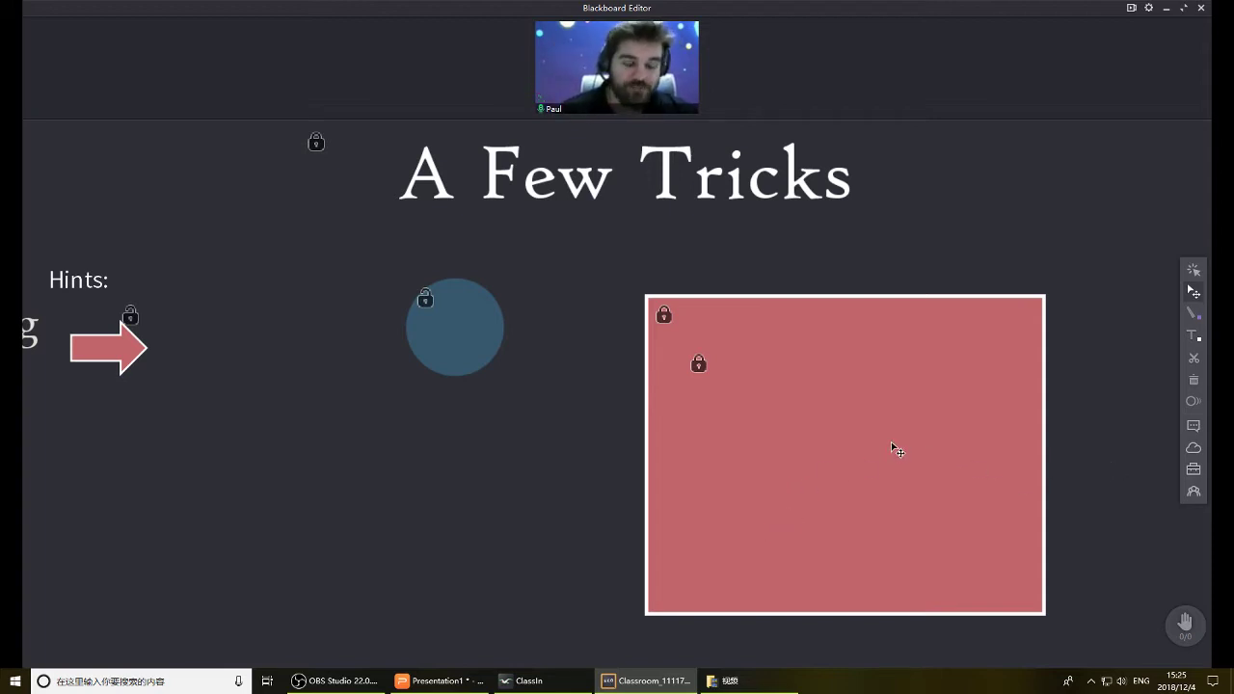
Review the local and clouddisk options for saving the file, close without saving, and return to the first blackboard page.
{"action": "mouse_move", "coordinate": [1197, 473]}
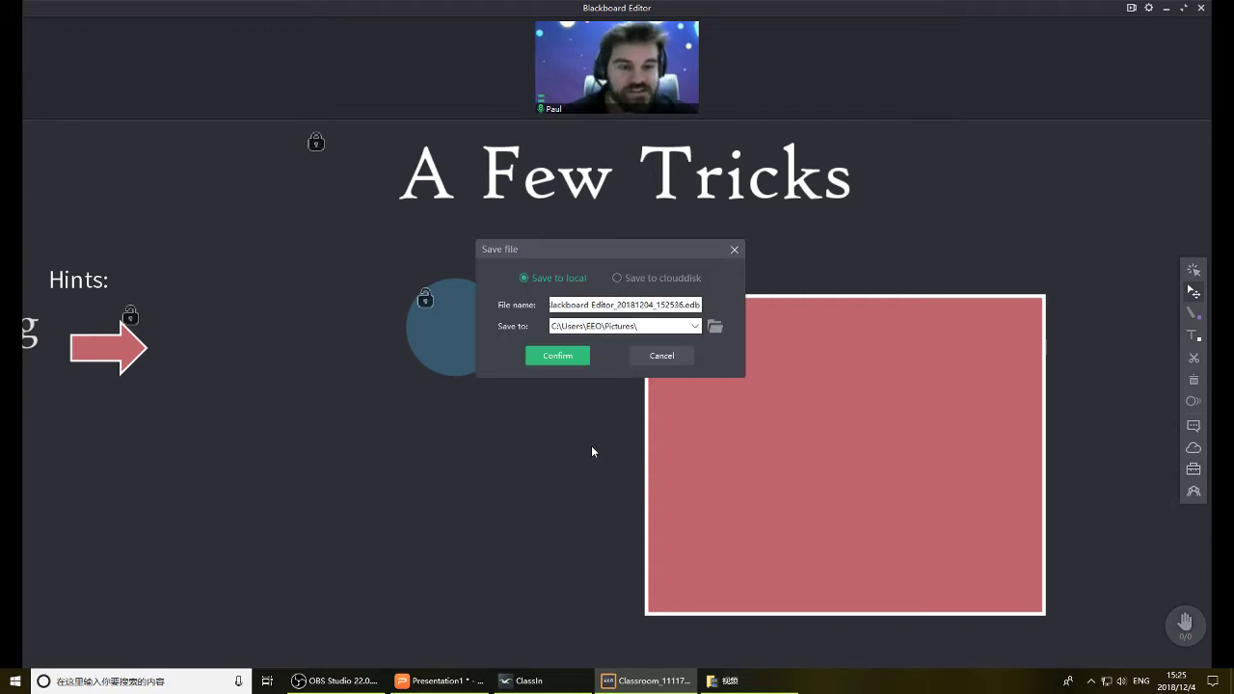
{"action": "left_click", "coordinate": [734, 250]}
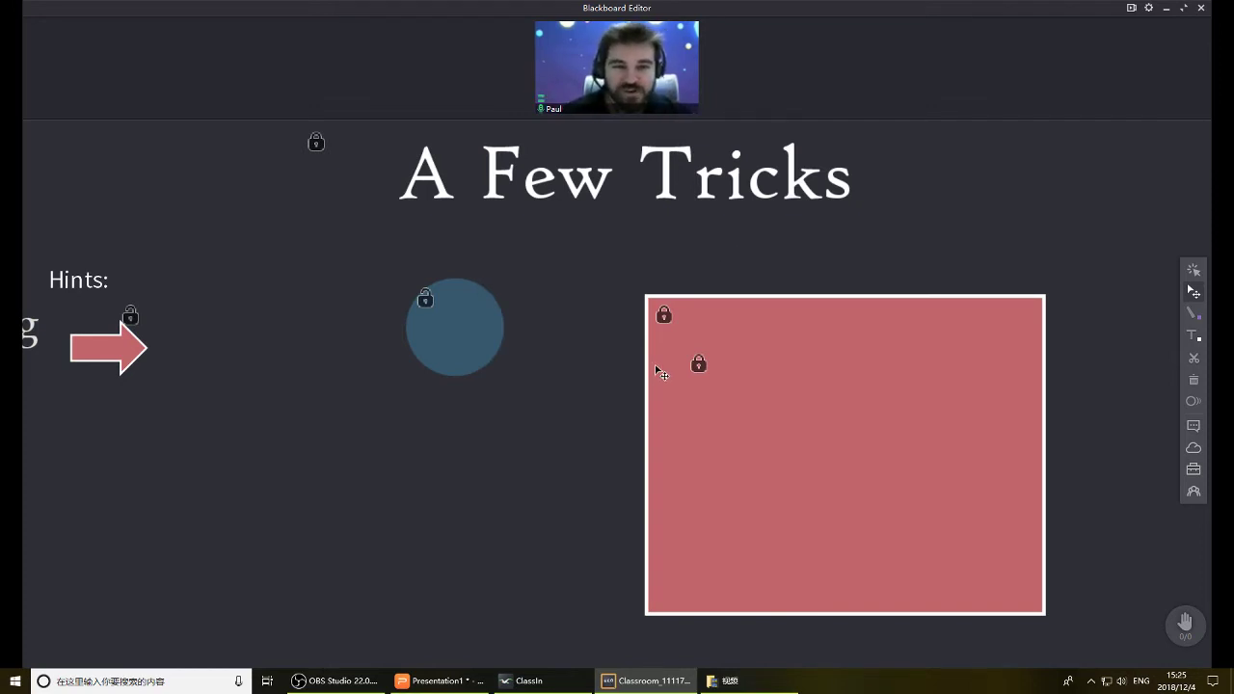
{"action": "key", "text": "ctrl+s"}
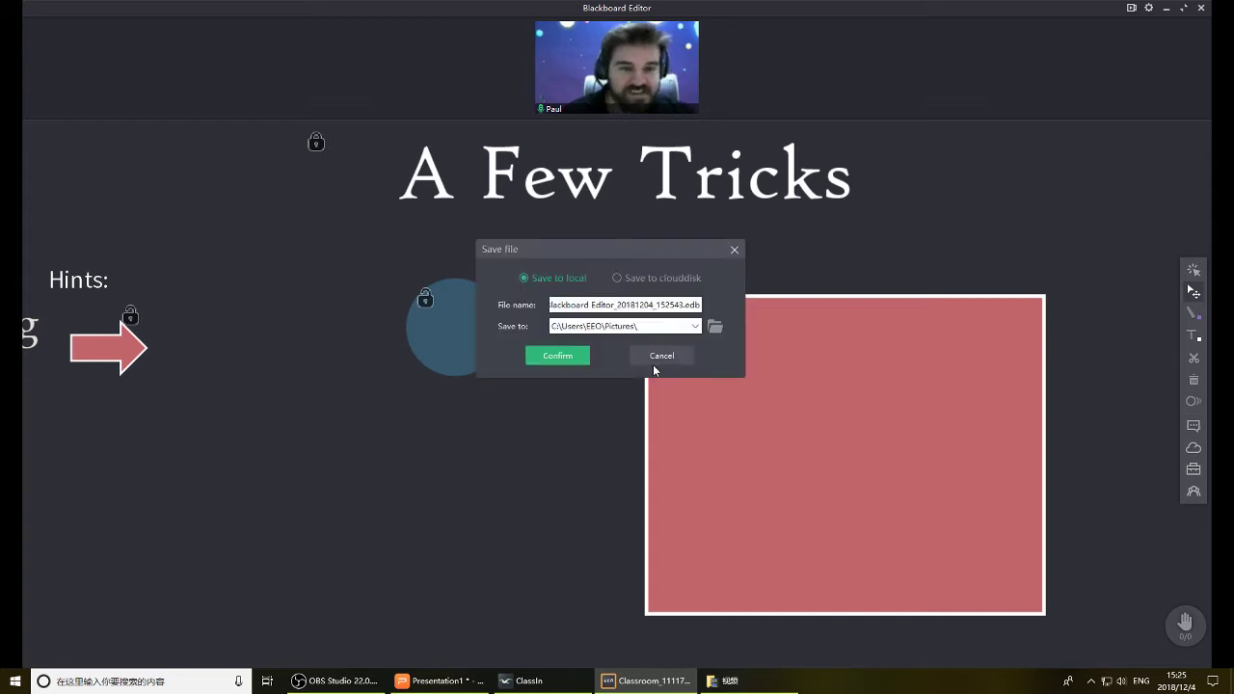
{"action": "mouse_move", "coordinate": [613, 247]}
{"action": "left_mouse_down"}
{"action": "mouse_move", "coordinate": [648, 230]}
{"action": "mouse_move", "coordinate": [619, 269]}
{"action": "mouse_move", "coordinate": [630, 263]}
{"action": "left_mouse_up"}
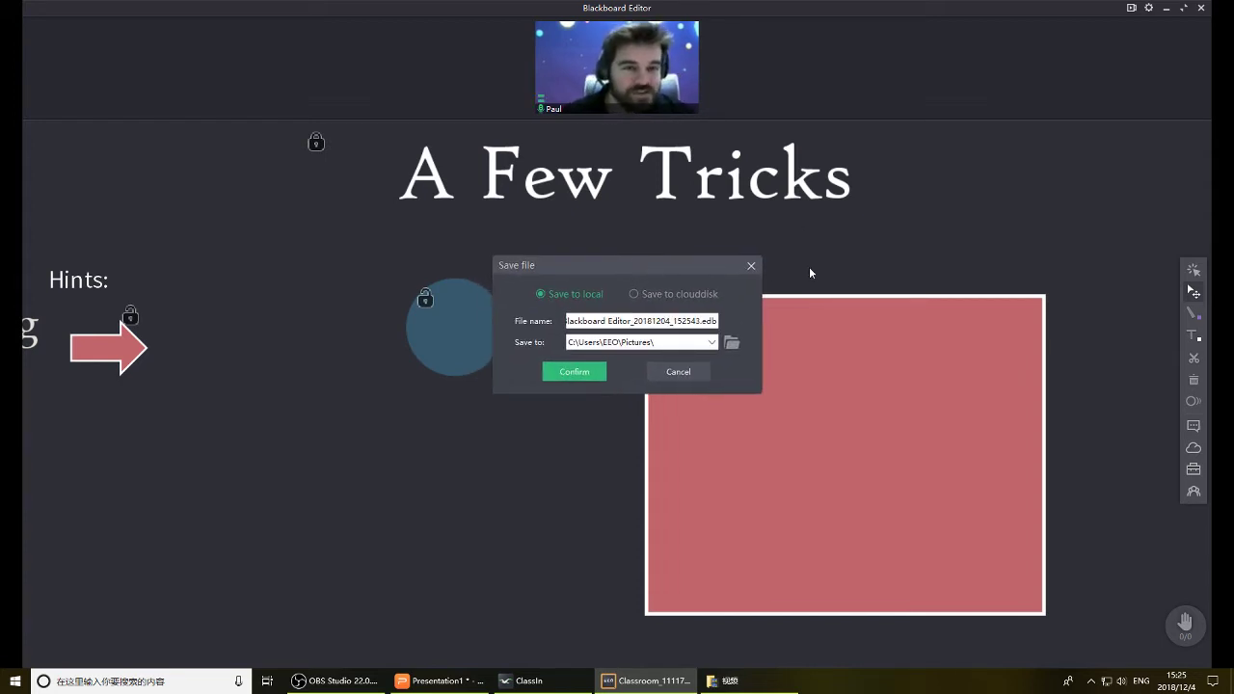
{"action": "left_click", "coordinate": [751, 266]}
{"action": "scroll", "coordinate": [848, 355], "scroll_direction": "up", "scroll_amount": 15}
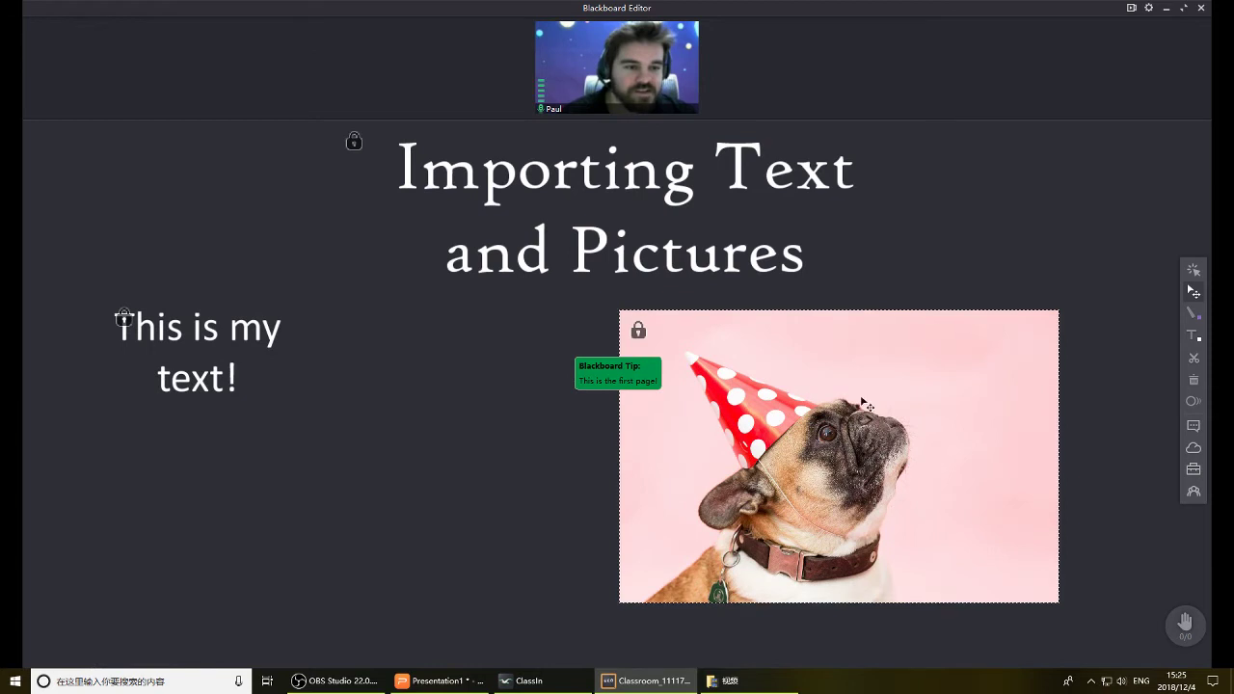
Unlock the dog picture, shrink it to a small thumbnail and move it to the middle of the page below the title.
{"action": "left_click", "coordinate": [638, 330]}
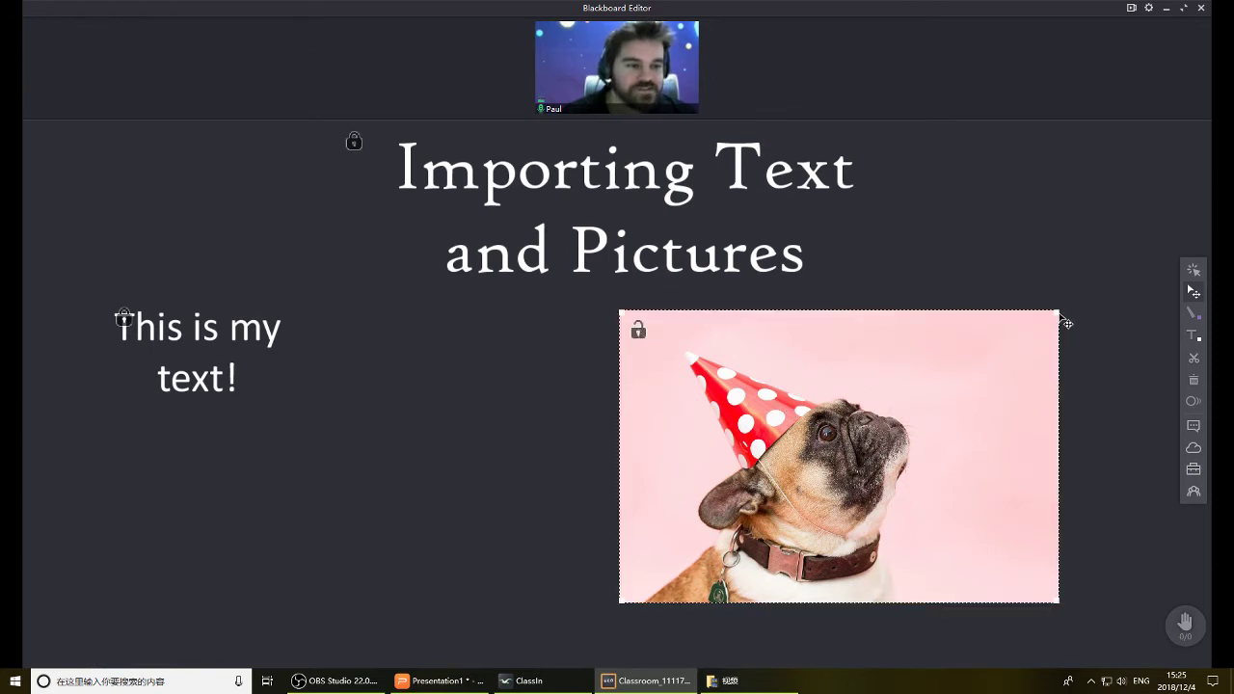
{"action": "left_click_drag", "start_coordinate": [1058, 317], "coordinate": [709, 492]}
{"action": "left_click_drag", "start_coordinate": [653, 558], "coordinate": [646, 464]}
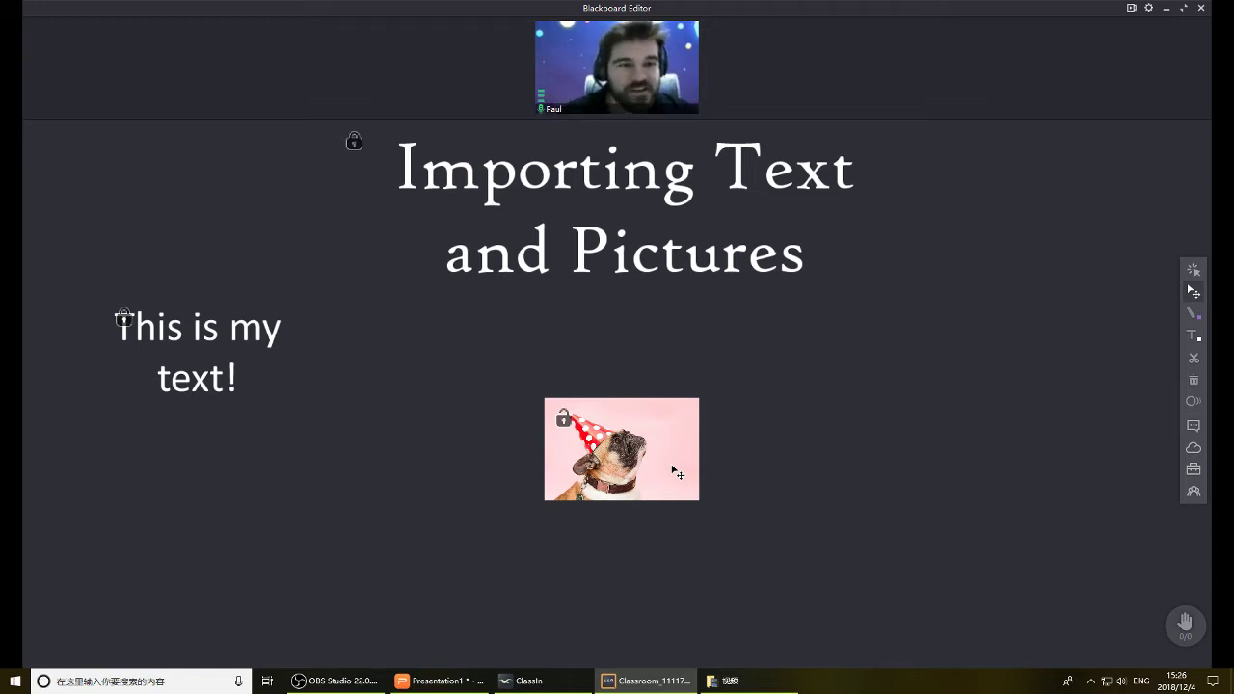
{"action": "left_click_drag", "start_coordinate": [675, 453], "coordinate": [660, 441]}
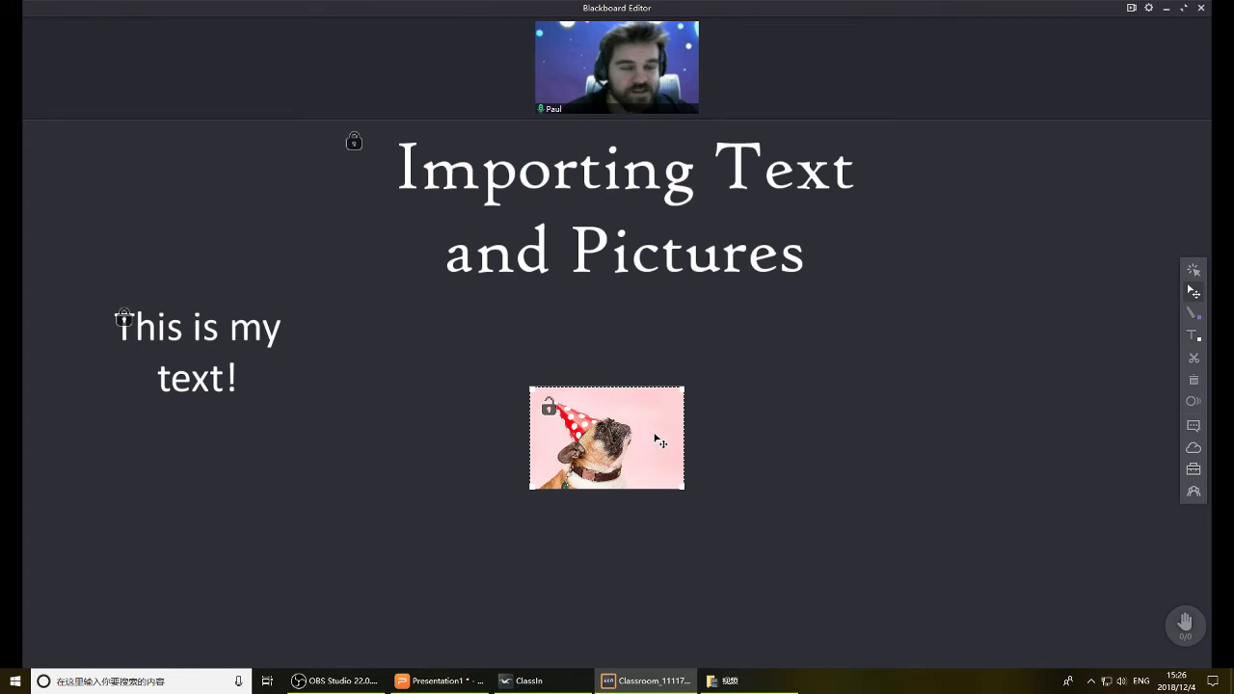
Enlarge the dog picture to slightly less than its original size and place it below the title, on the right half of the page.
{"action": "left_click_drag", "start_coordinate": [691, 399], "coordinate": [950, 300]}
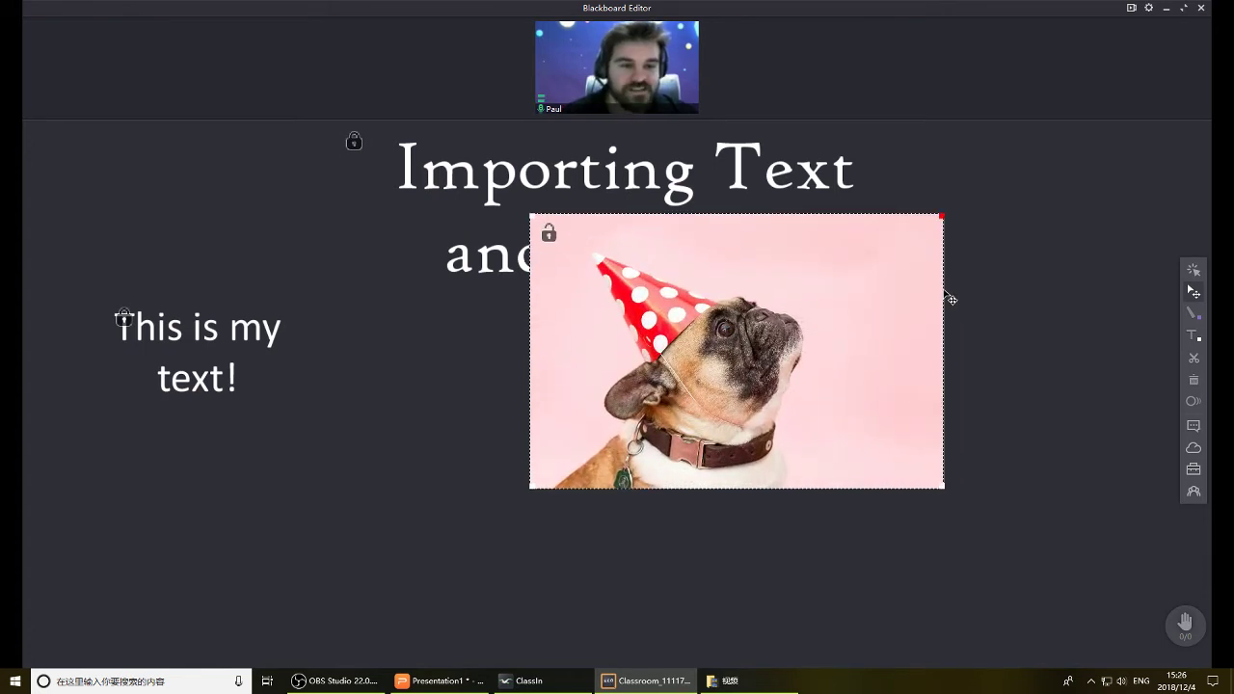
{"action": "left_click_drag", "start_coordinate": [945, 218], "coordinate": [884, 319]}
{"action": "left_click_drag", "start_coordinate": [752, 381], "coordinate": [828, 457]}
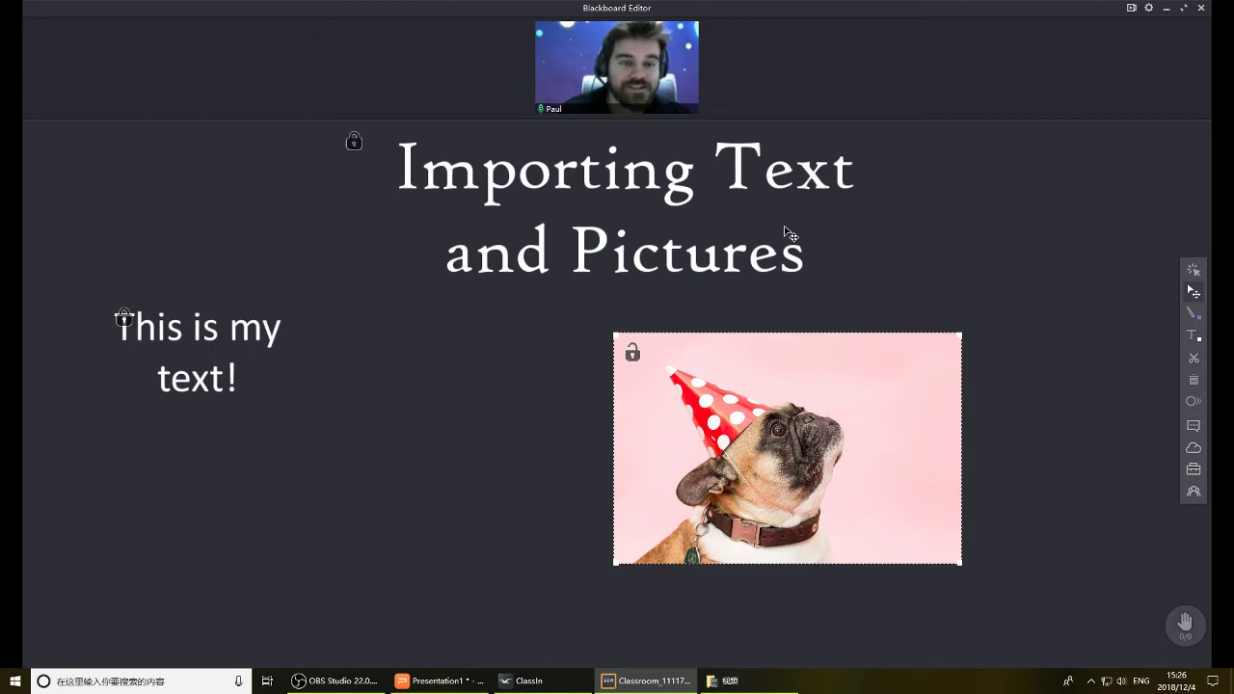
Look through the blackboard pages down to the "A Few Tricks" page.
{"action": "scroll", "coordinate": [786, 233], "scroll_direction": "down", "scroll_amount": 15}
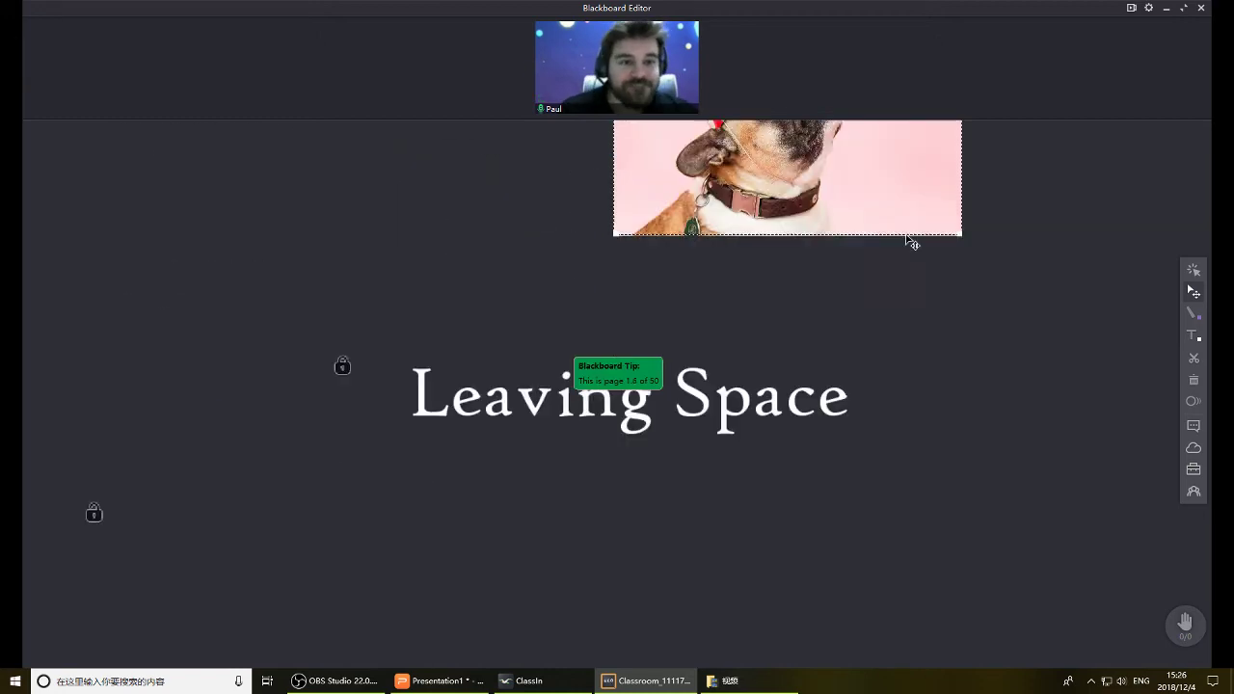
{"action": "scroll", "coordinate": [897, 344], "scroll_direction": "down", "scroll_amount": 2}
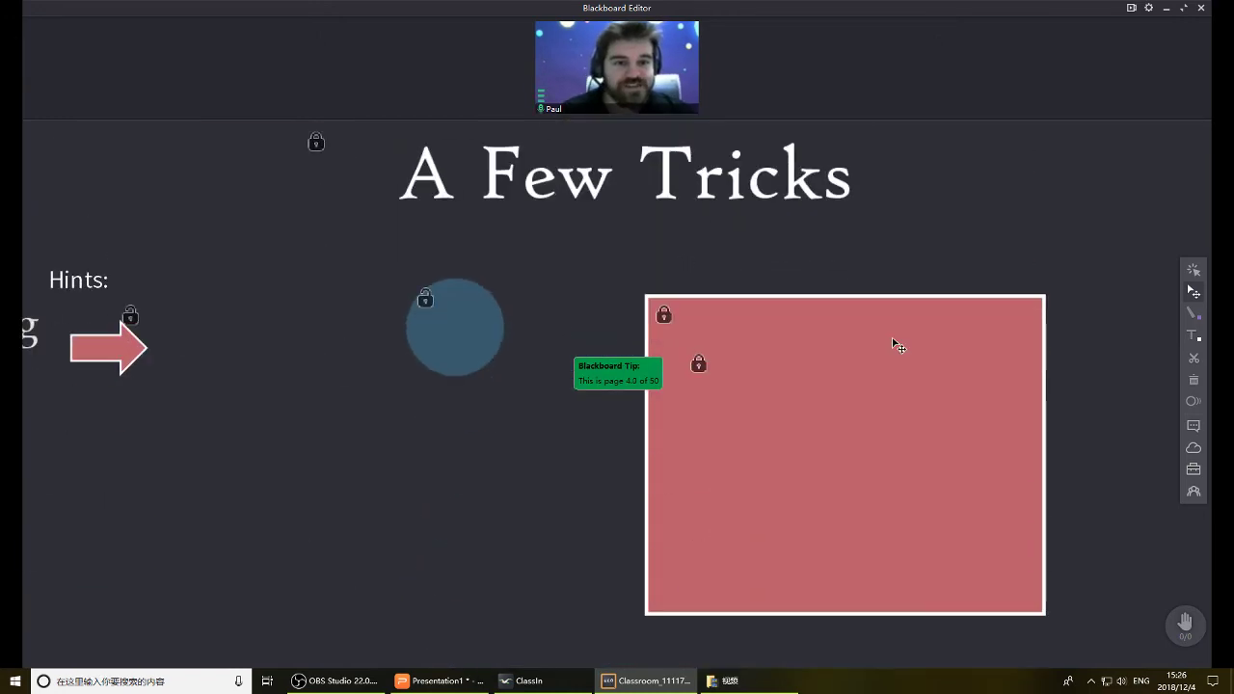